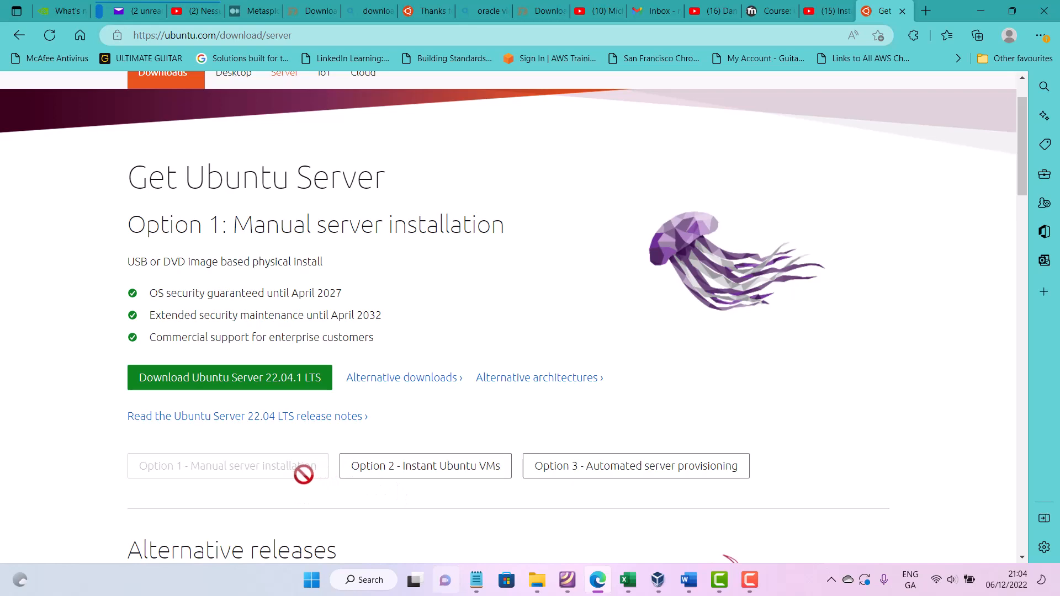
- Scroll through the Ubuntu Server download page to review the 22.04.1 LTS and 22.10 download options
scroll(309, 474, "down", 2)
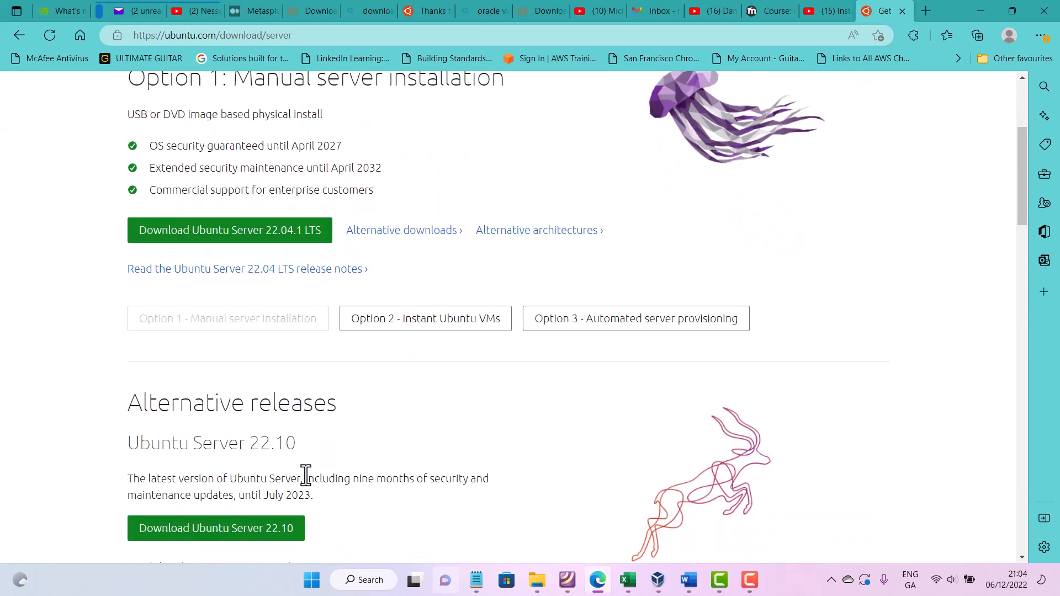
scroll(303, 486, "down", 2)
scroll(316, 373, "up", 2)
scroll(315, 378, "up", 1)
scroll(270, 357, "down", 3)
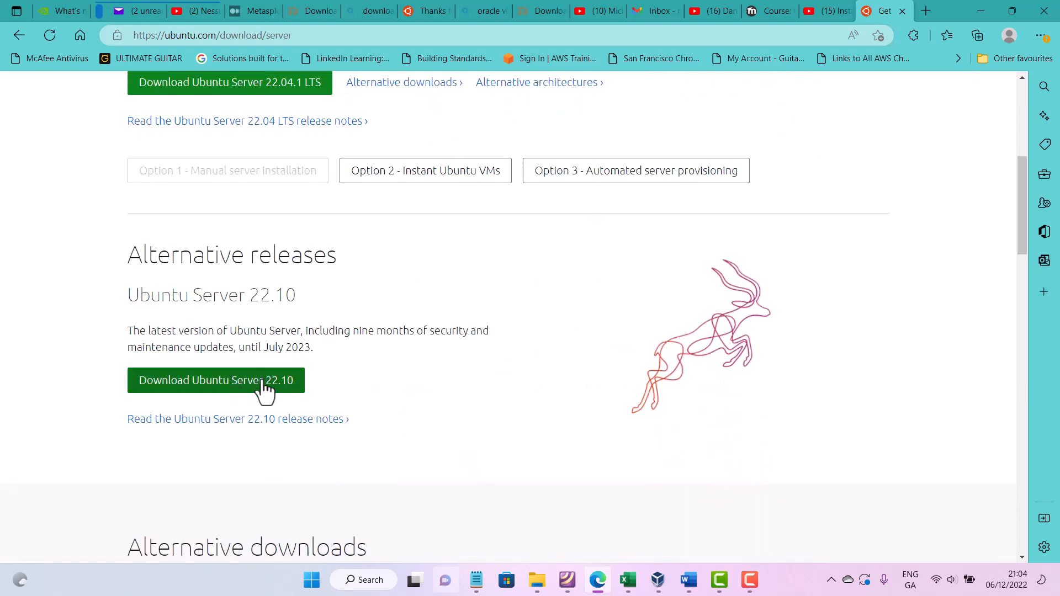
scroll(255, 407, "down", 2)
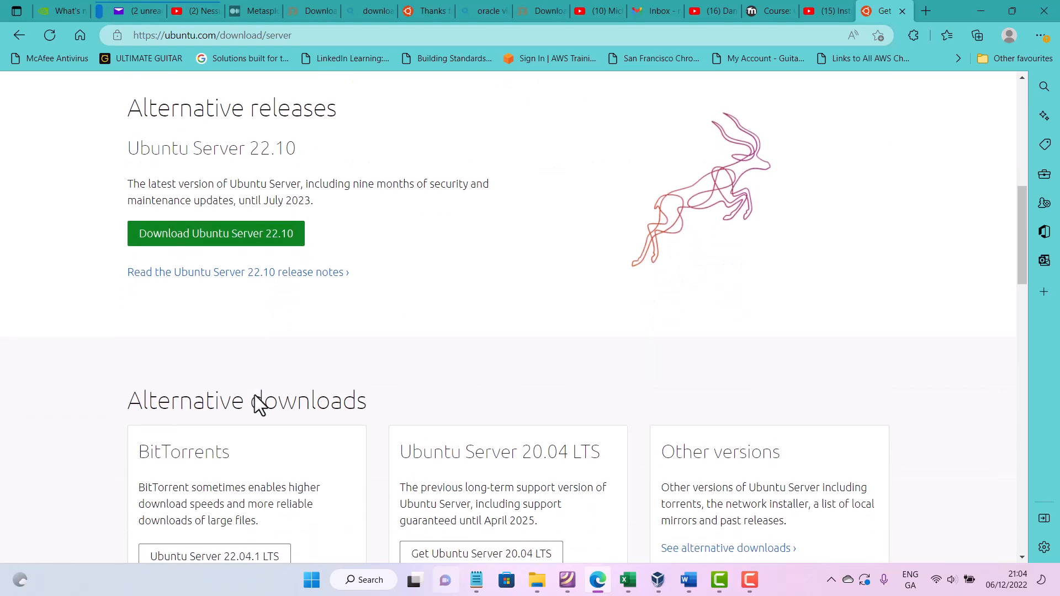
scroll(256, 397, "up", 3)
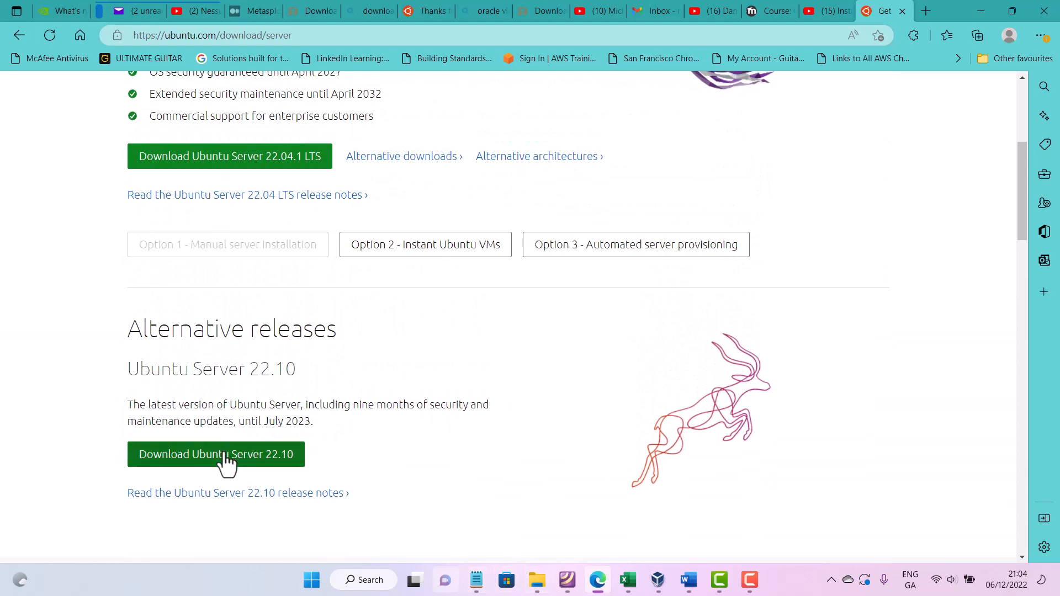
- Browse to the ISO image library folder in Documents to check the downloaded Ubuntu Server ISO, then minimize the window
left_click(537, 580)
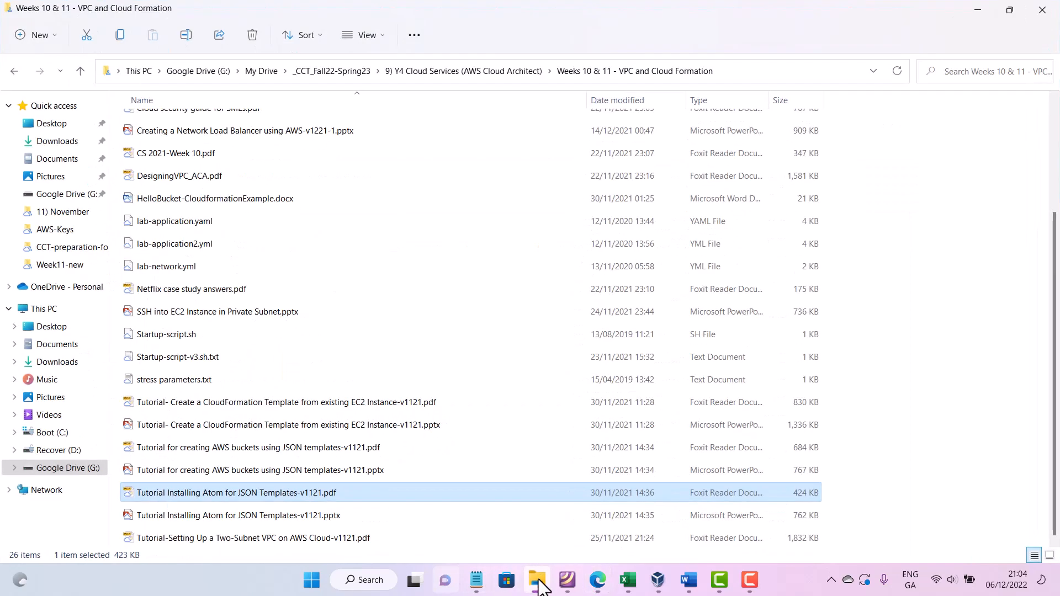
left_click(57, 344)
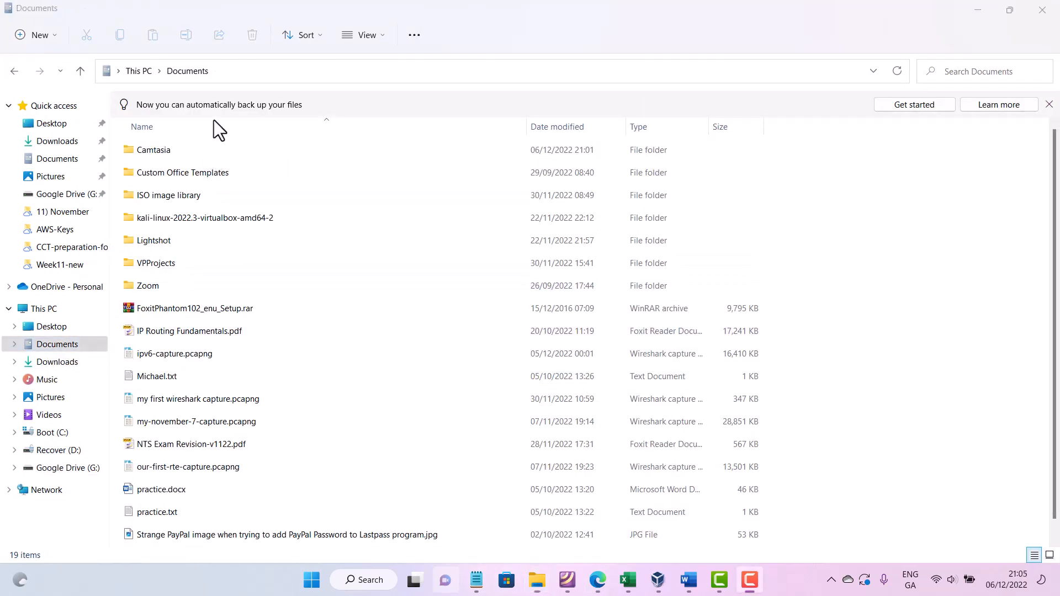
double_click(226, 200)
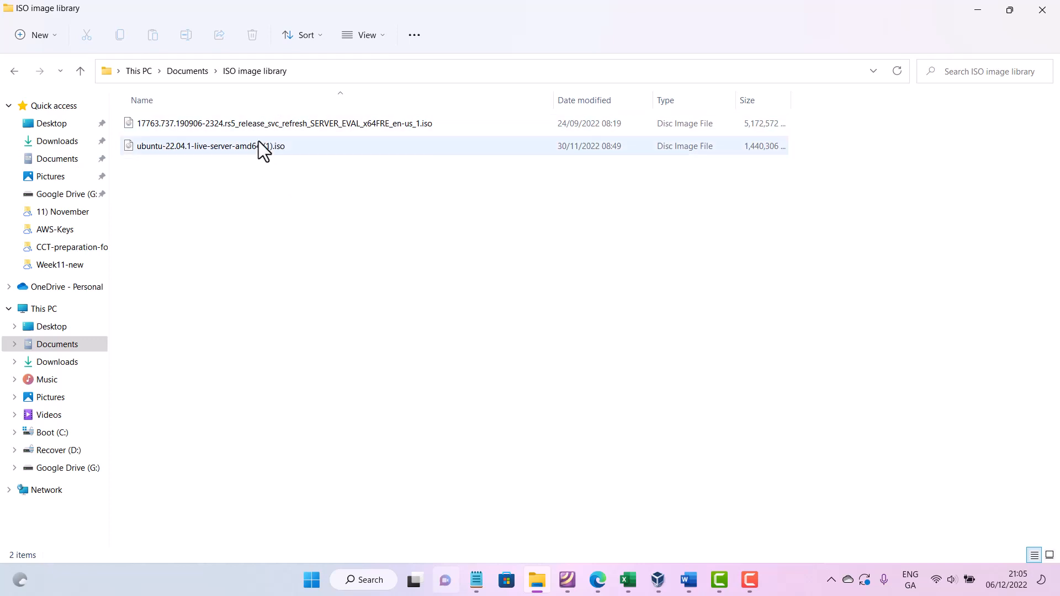
left_click(979, 14)
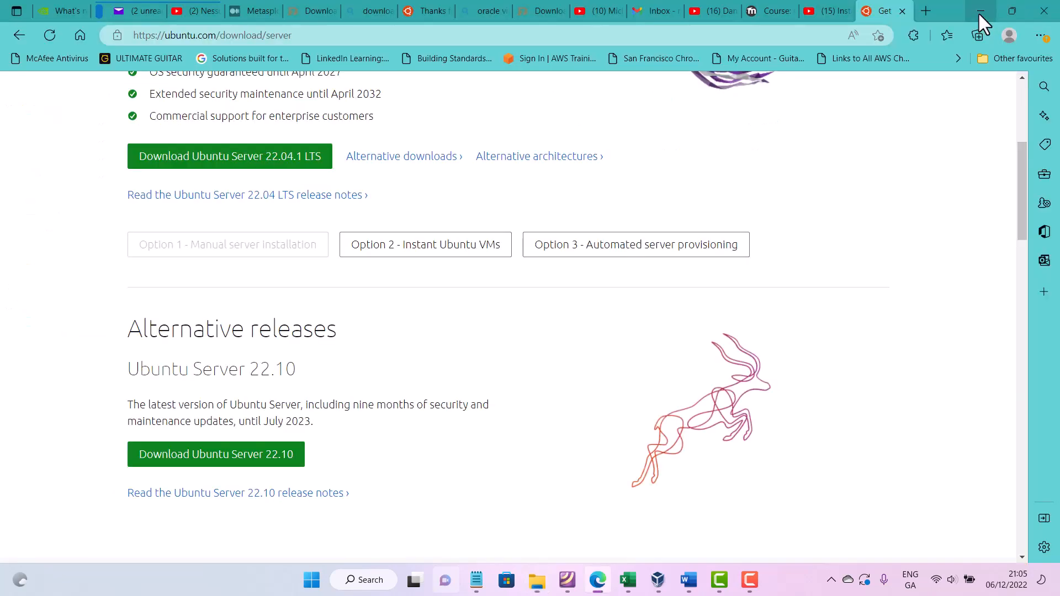
left_click(979, 12)
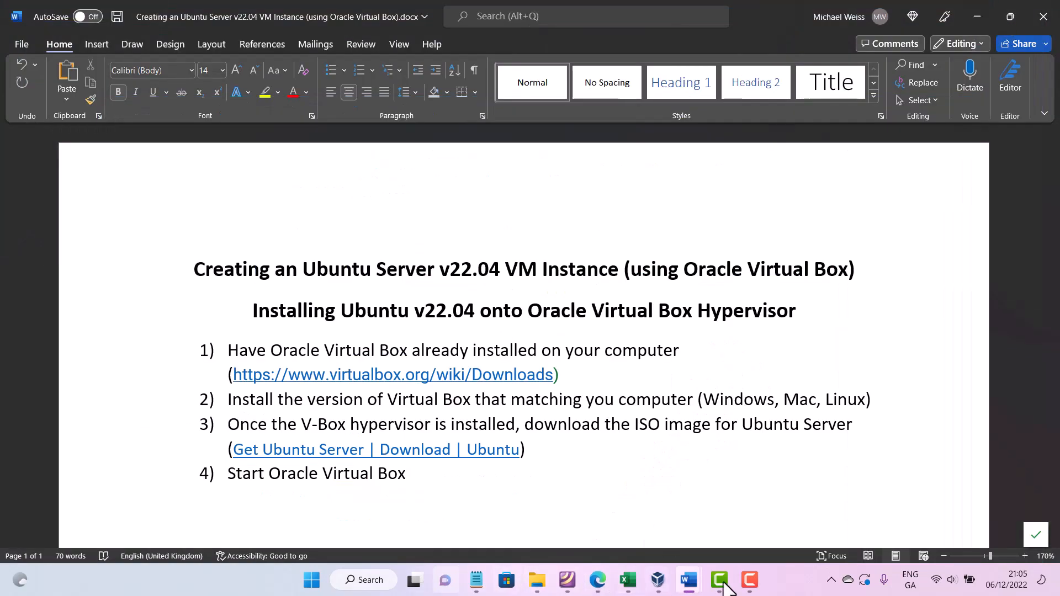
left_click(658, 584)
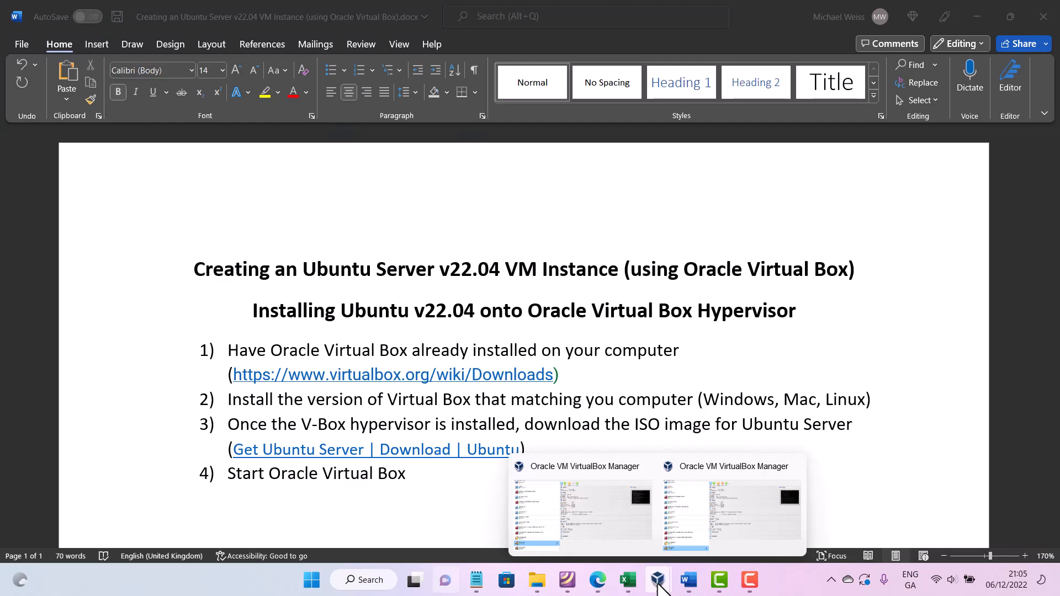
left_click(717, 519)
left_click(1037, 9)
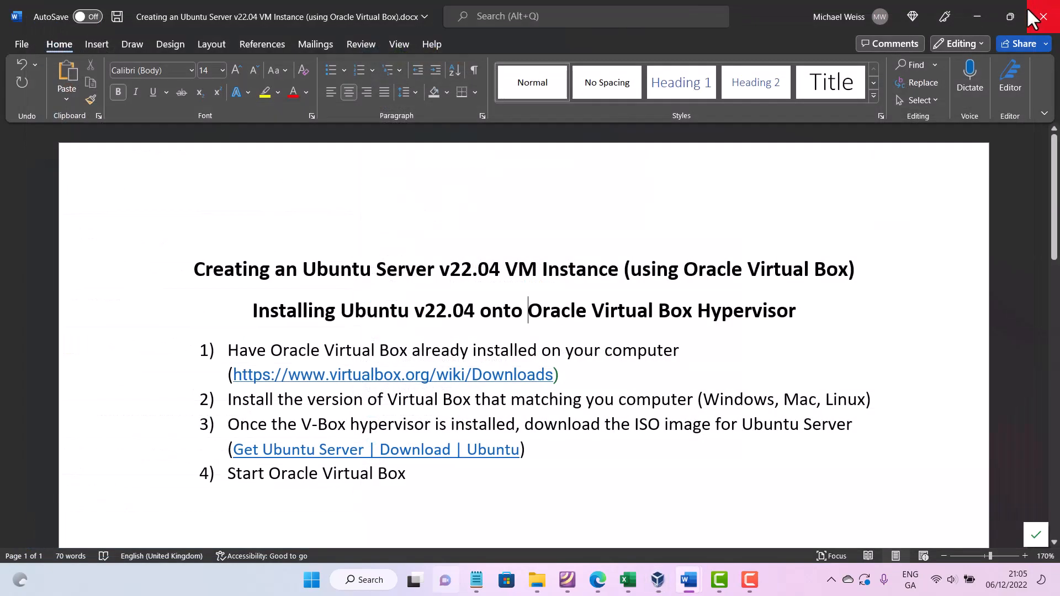
left_click(657, 584)
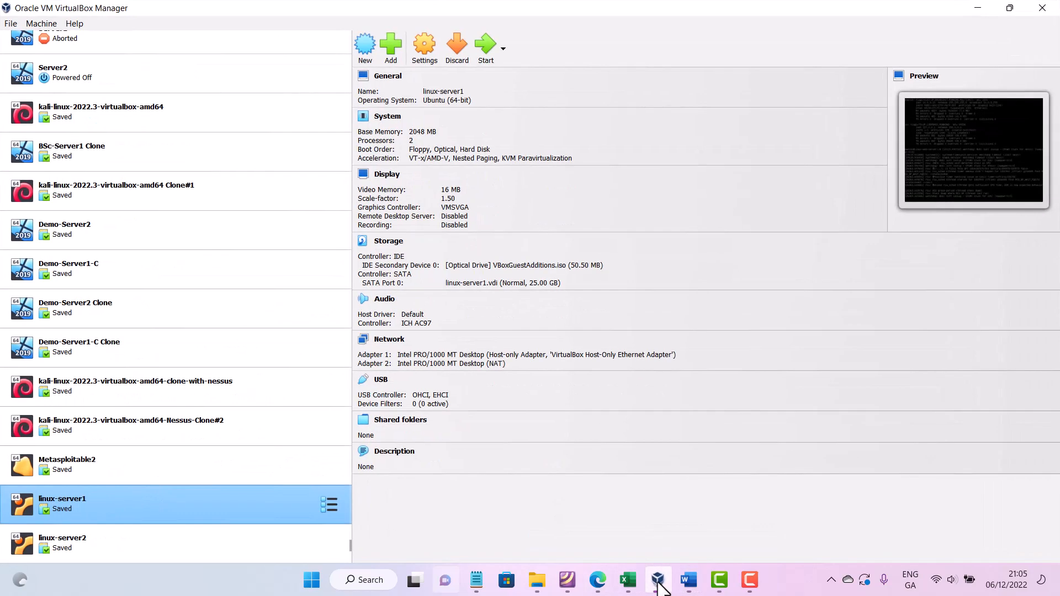
- Add a fifth list item reading 'Click on New' below 'Start Oracle Virtual Box' in the instructions document
left_click(687, 580)
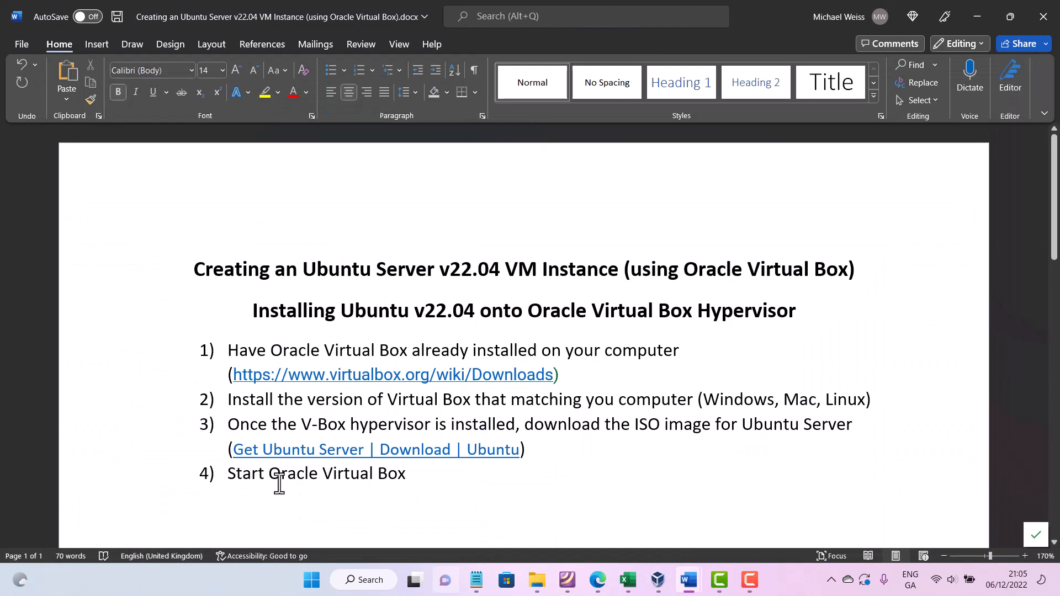
left_click(413, 478)
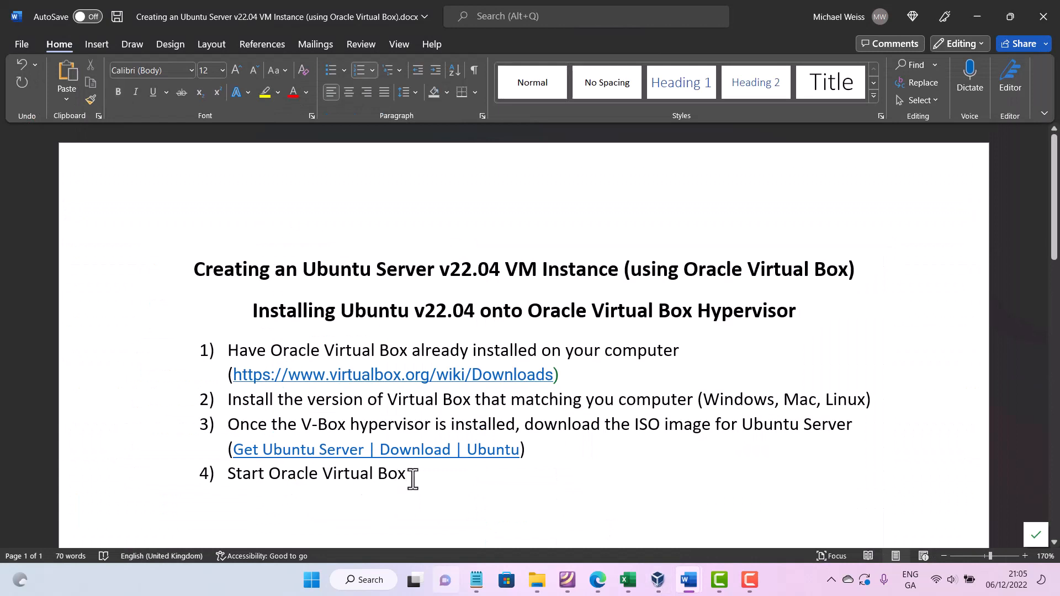
key("Return")
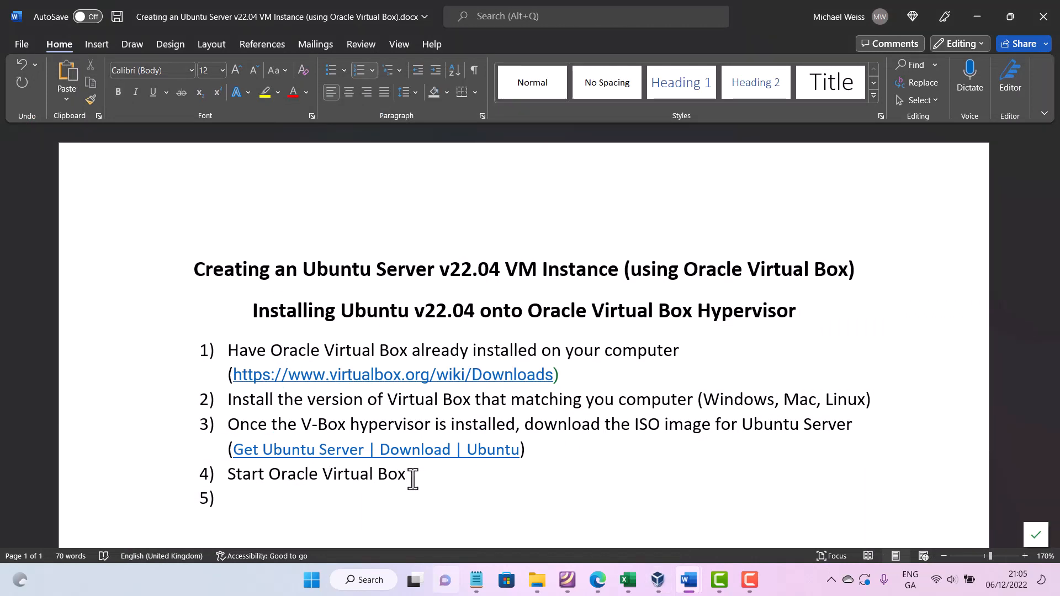
type("Click on New")
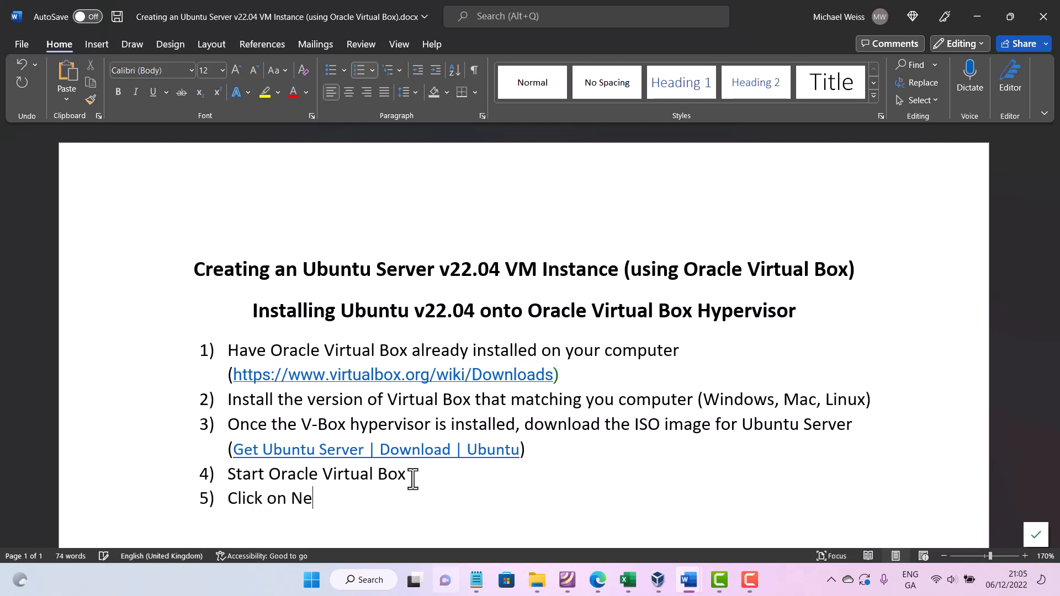
- Start a sixth list item and make the word 'New' in item 5 bold
key("shift+Left")
key("shift+Left")
key("shift+Left")
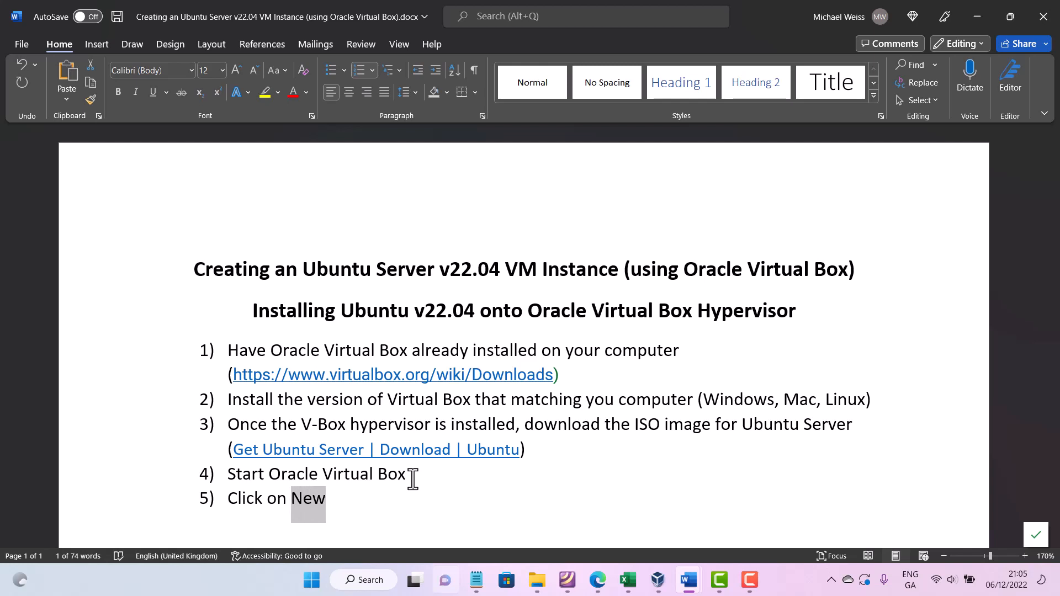
key("End")
key("Return")
key("Right")
key("Right")
key("Right")
key("Right")
key("Right")
key("Right")
key("Right")
key("Right")
key("Right")
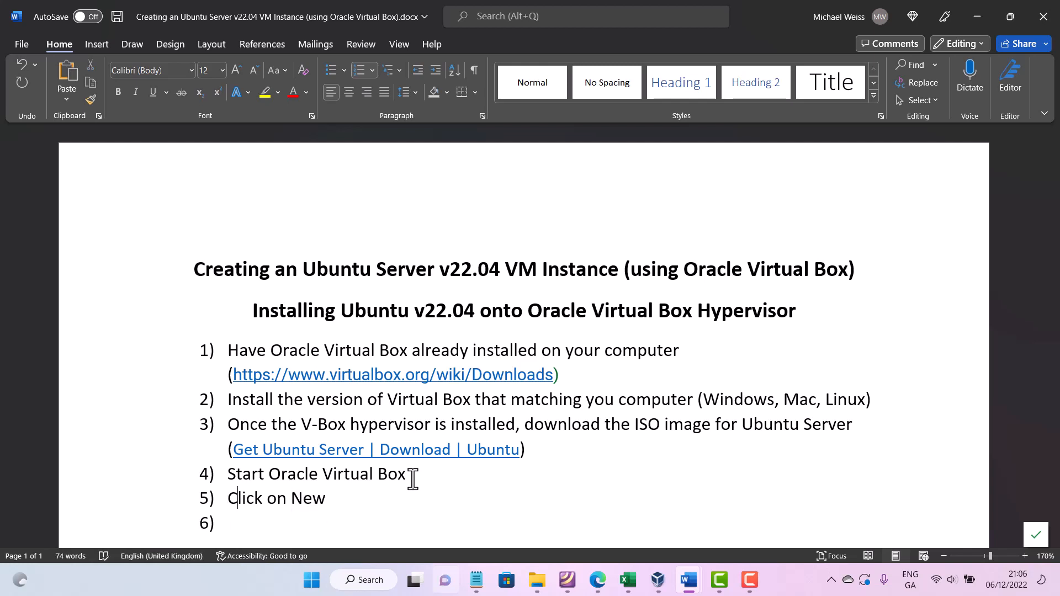
key("shift+Right")
key("shift+Right")
key("shift+Right")
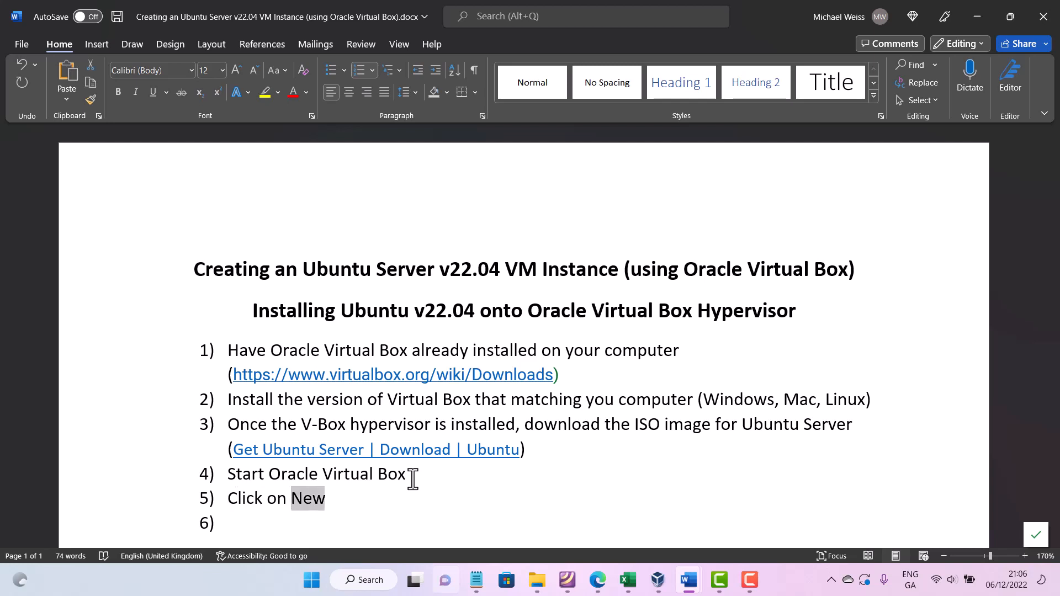
key("ctrl+b")
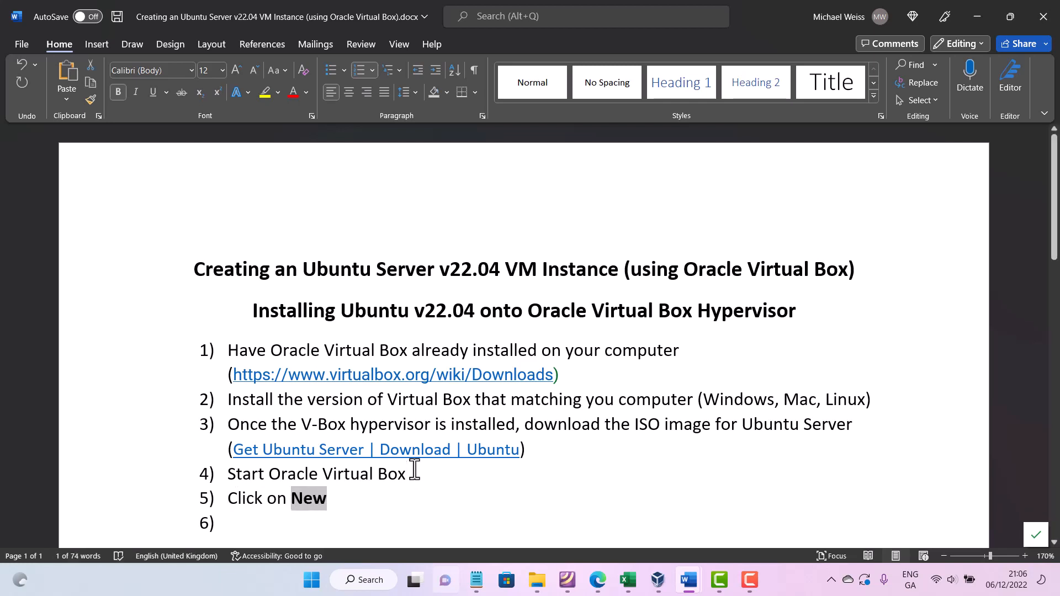
- Write item 6 as 'Select the Operating System that we wish to install' and start a seventh item
left_click(362, 531)
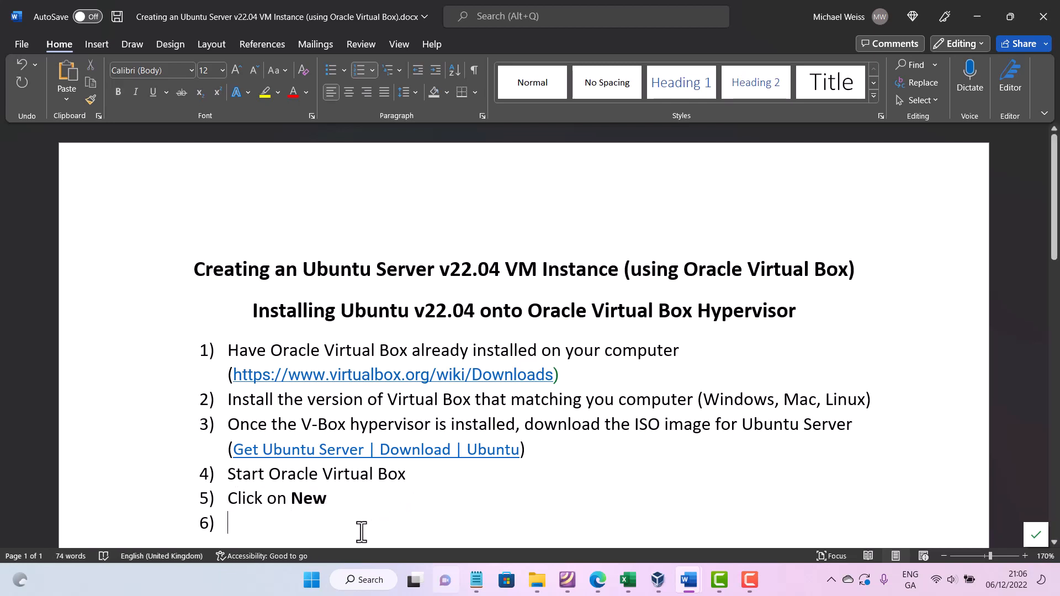
type("Se")
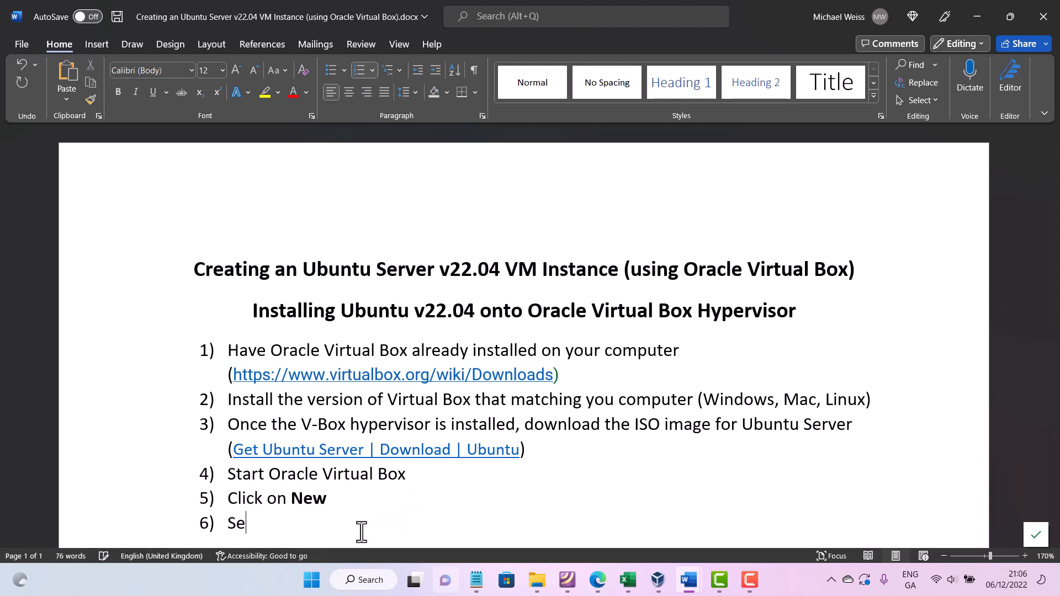
type("lect the Op")
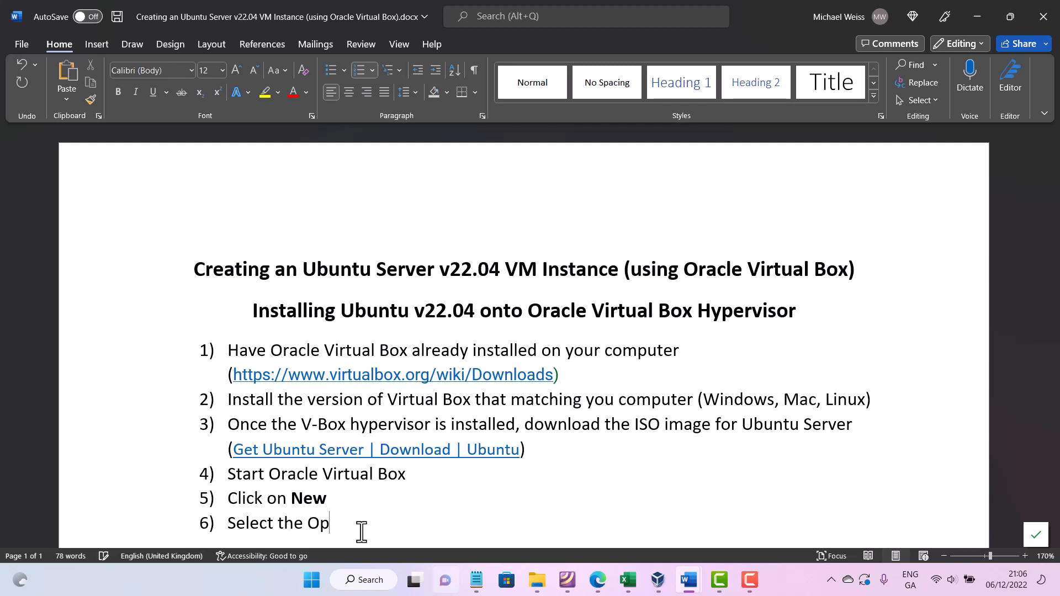
type("erating Syterm")
key("Right")
key("BackSpace")
key("BackSpace")
key("BackSpace")
type("em")
key("BackSpace")
key("BackSpace")
key("BackSpace")
type("stme tha")
key("BackSpace")
key("BackSpace")
key("BackSpace")
key("BackSpace")
key("BackSpace")
key("BackSpace")
type("em tha")
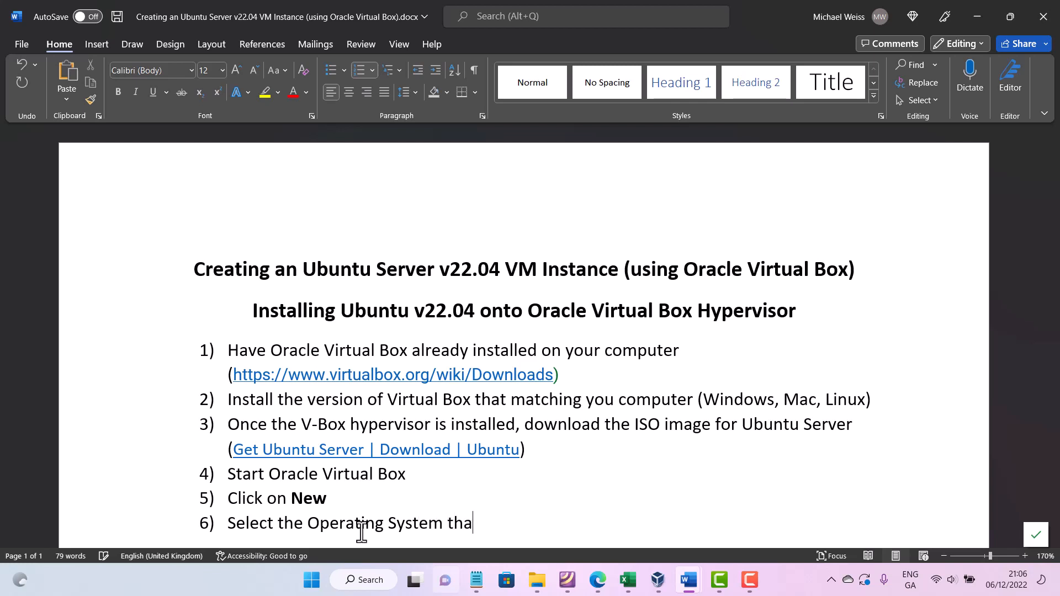
type("t we si")
key("BackSpace")
key("BackSpace")
type("with")
key("BackSpace")
key("BackSpace")
key("BackSpace")
type("sh to install")
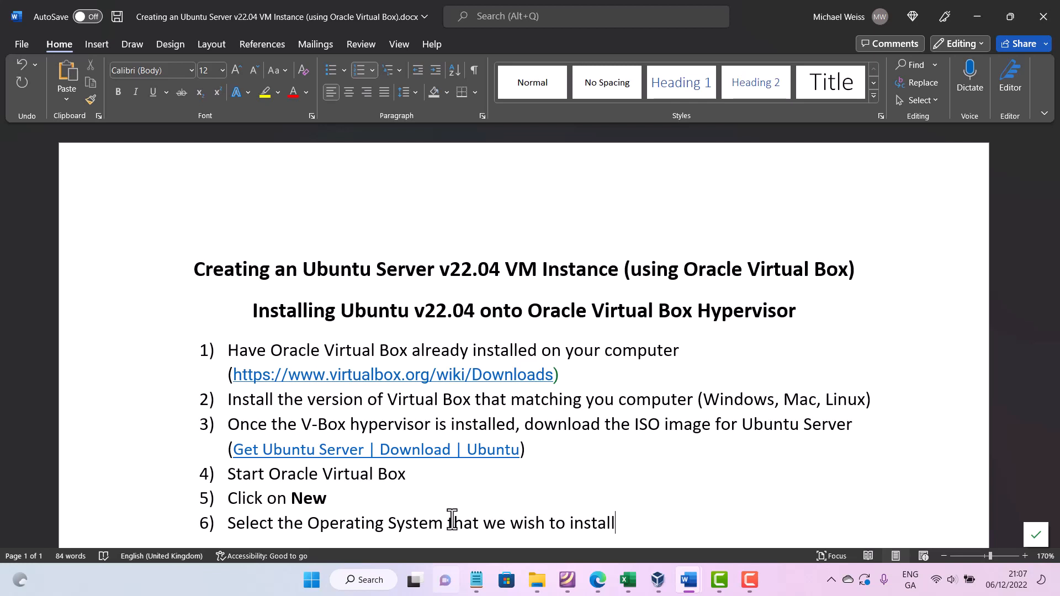
key("Return")
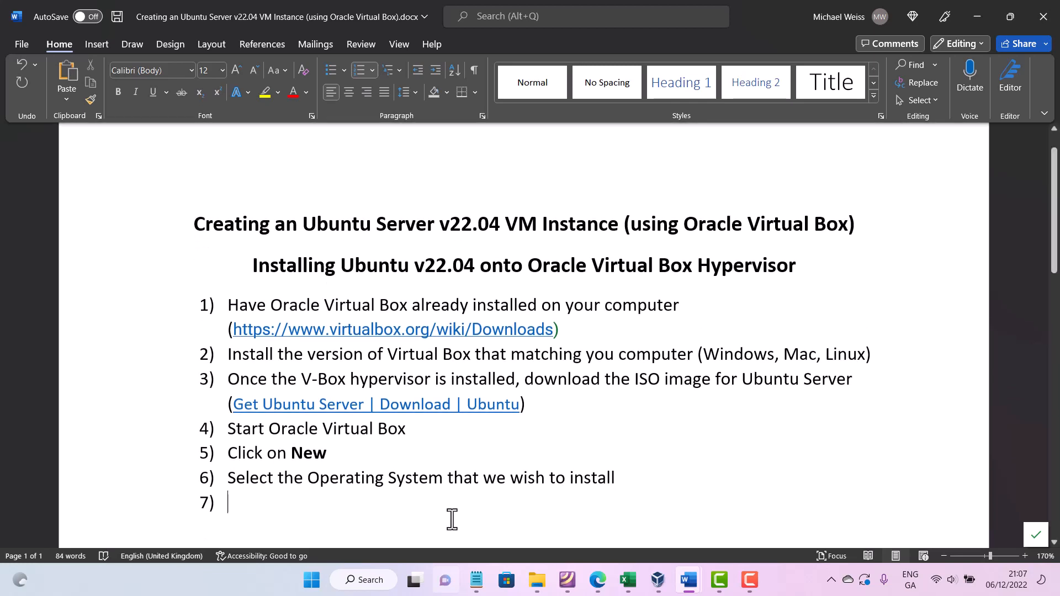
- Switch to VirtualBox and create a new virtual machine named Linux-Web-Server
left_click(661, 582)
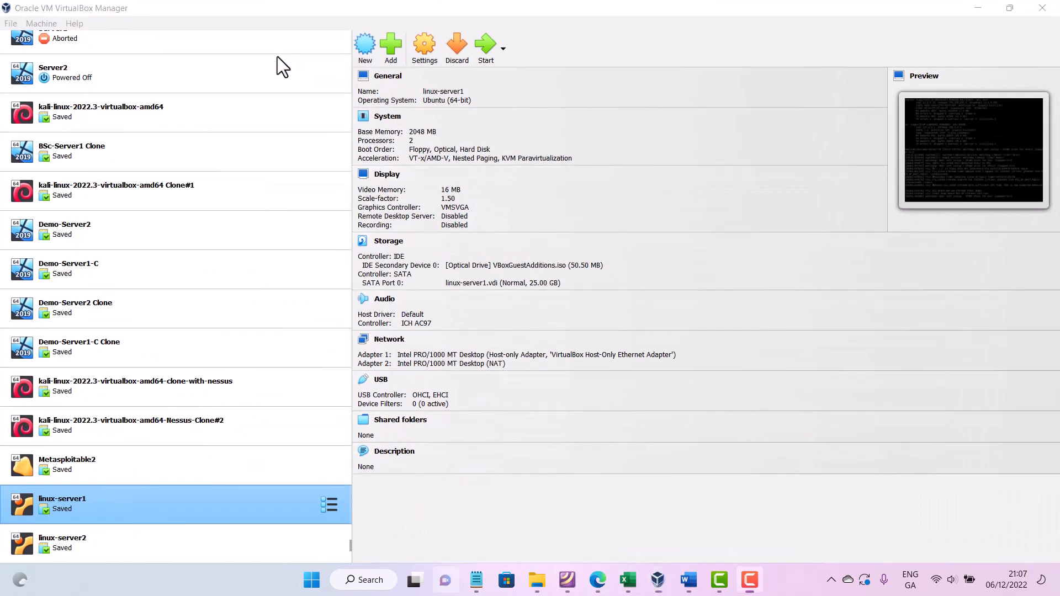
left_click(366, 49)
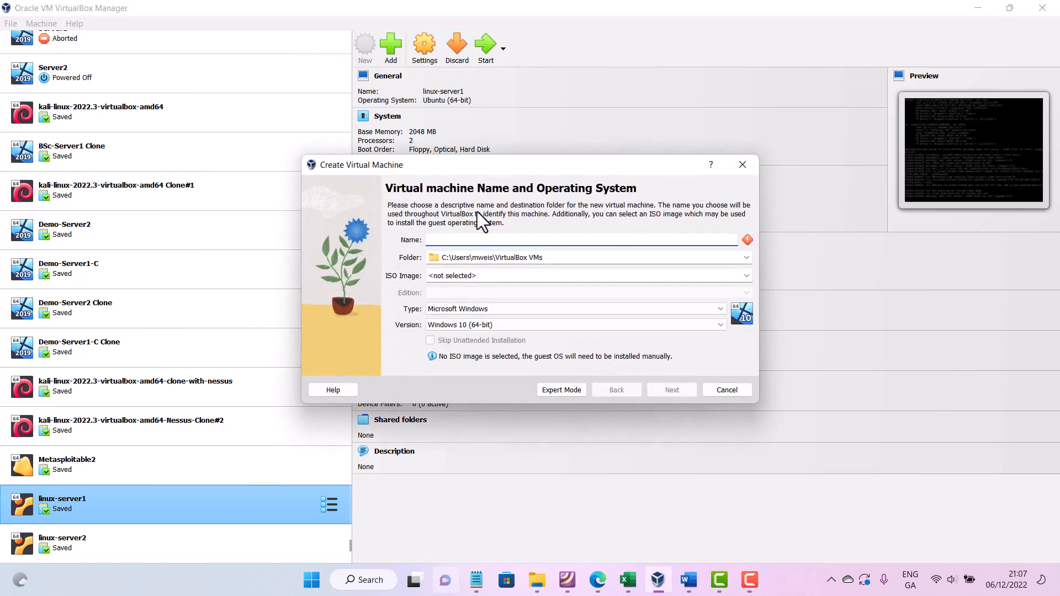
type("Give you")
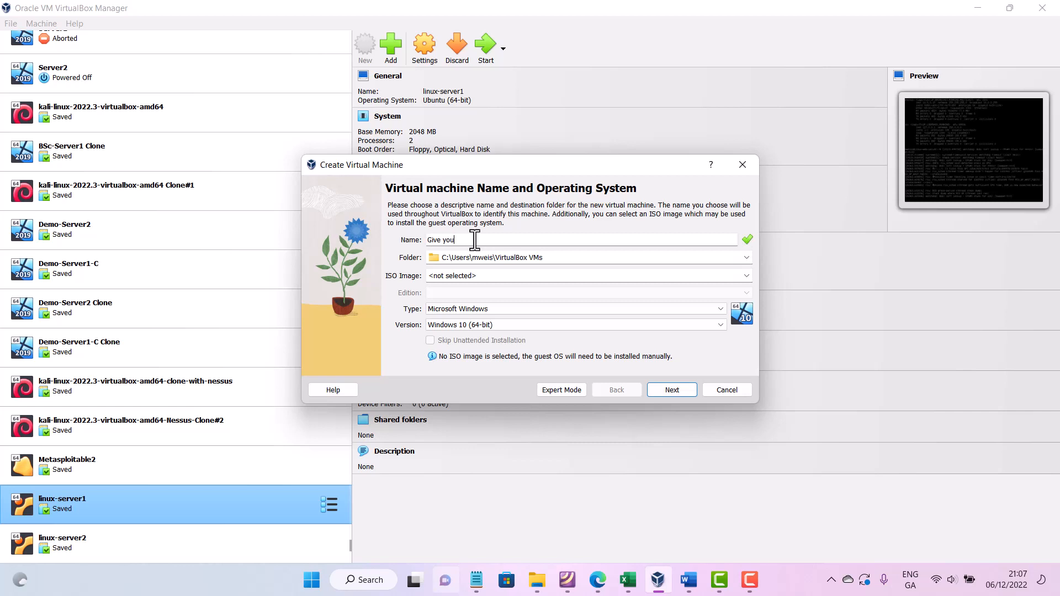
key("ctrl+a")
key("BackSpace")
type("Linux-Web-Ser")
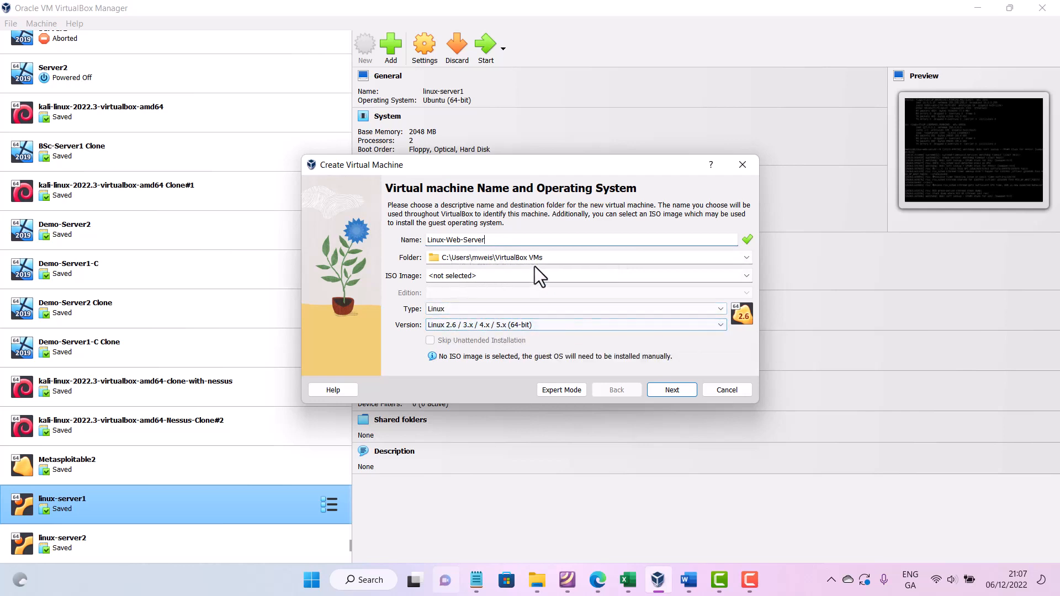
- Set the new virtual machine's version to Ubuntu (64-bit)
left_click(461, 323)
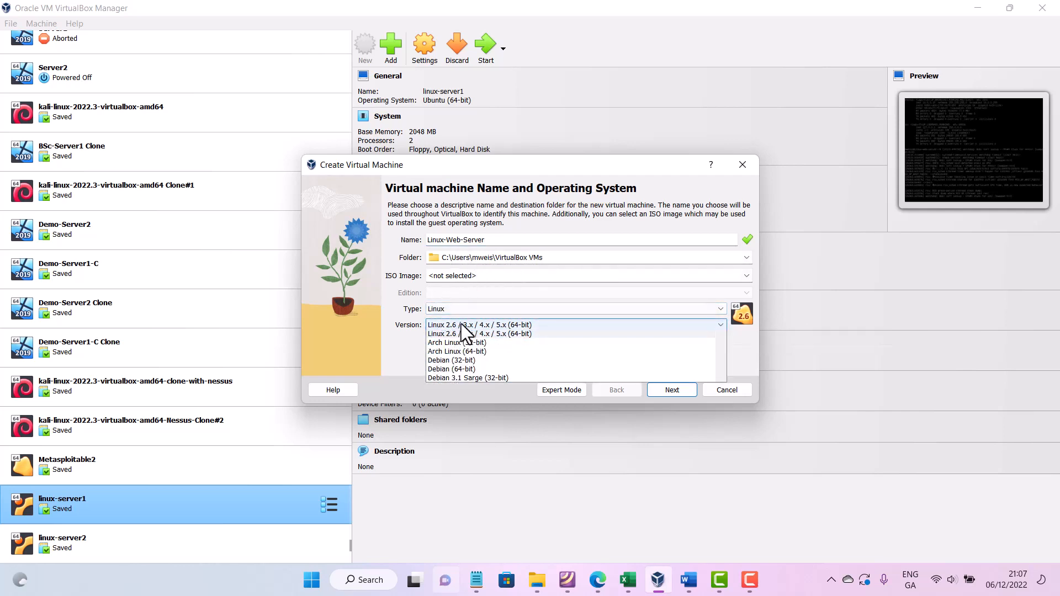
scroll(494, 365, "down", 8)
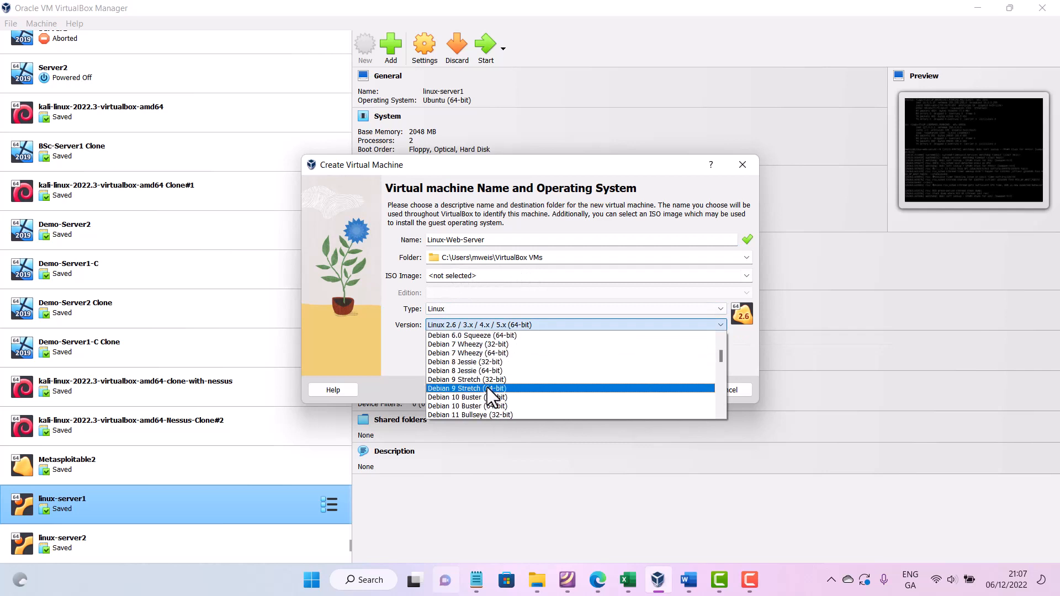
scroll(487, 389, "down", 3)
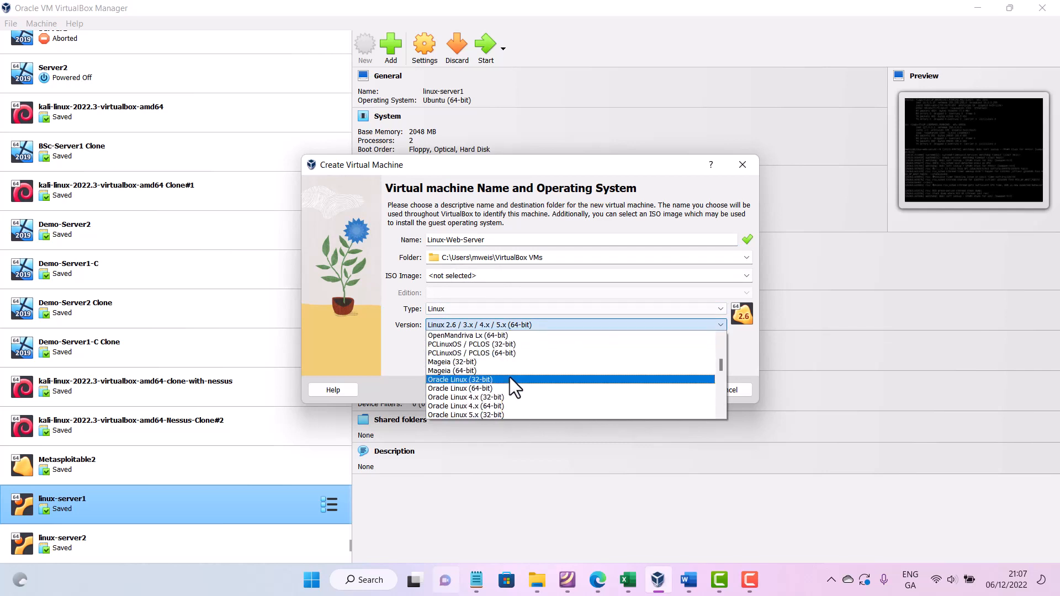
scroll(483, 377, "down", 8)
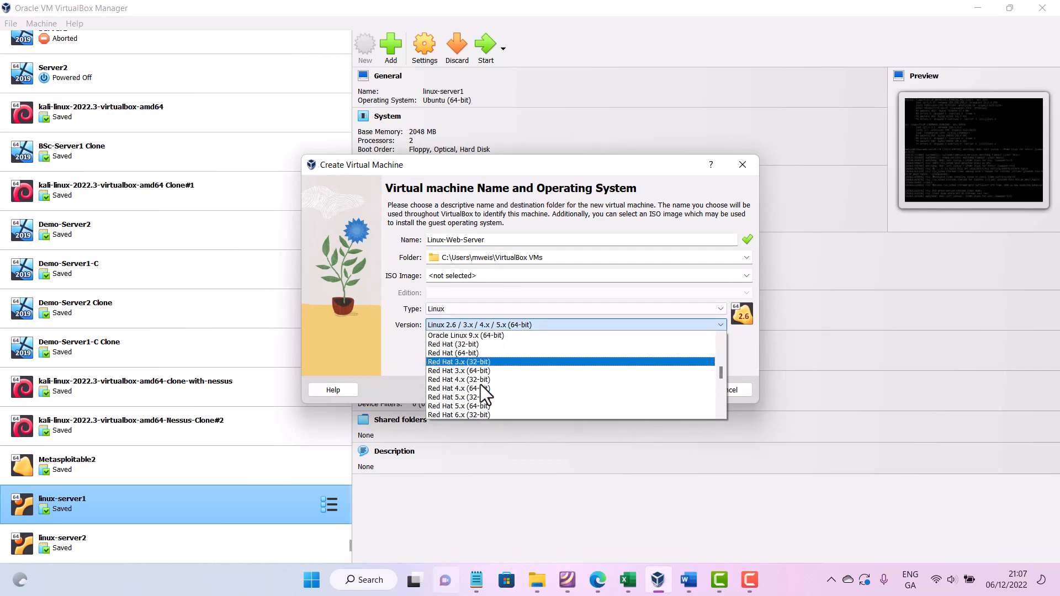
scroll(482, 386, "down", 5)
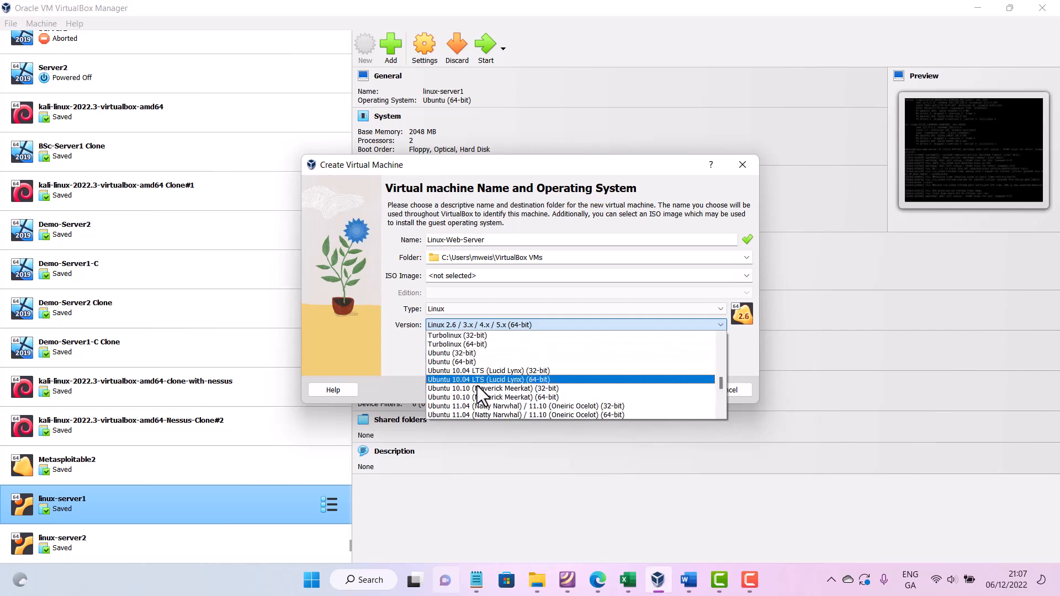
scroll(479, 397, "down", 1)
scroll(480, 381, "up", 2)
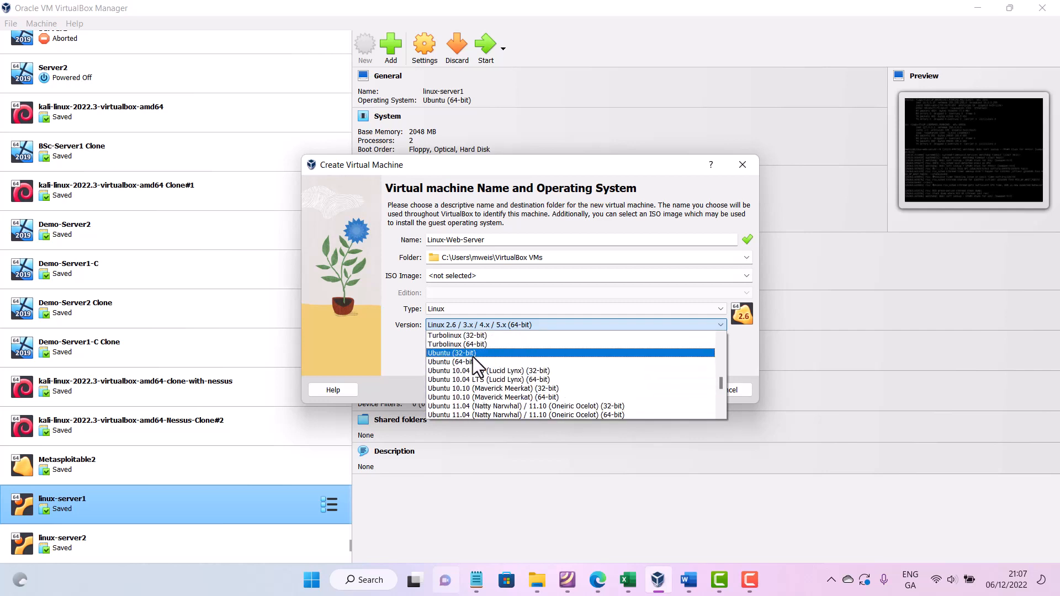
left_click(473, 361)
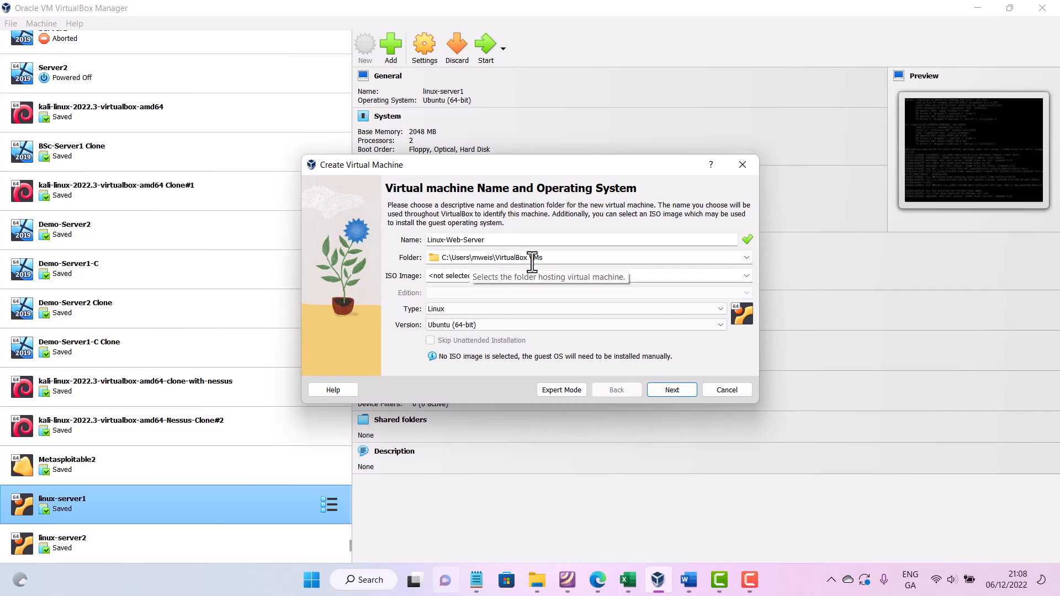
- Switch to the instructions document and write item 7 as 'Give your VM instance a unique name', starting an eighth item
left_click(658, 581)
mouse_move(693, 584)
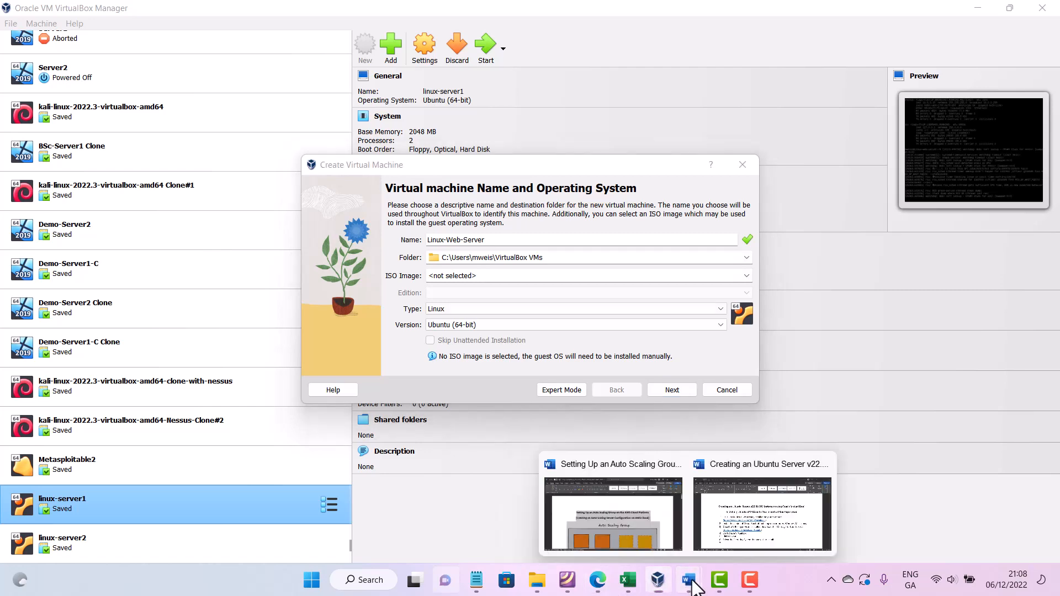
left_click(732, 537)
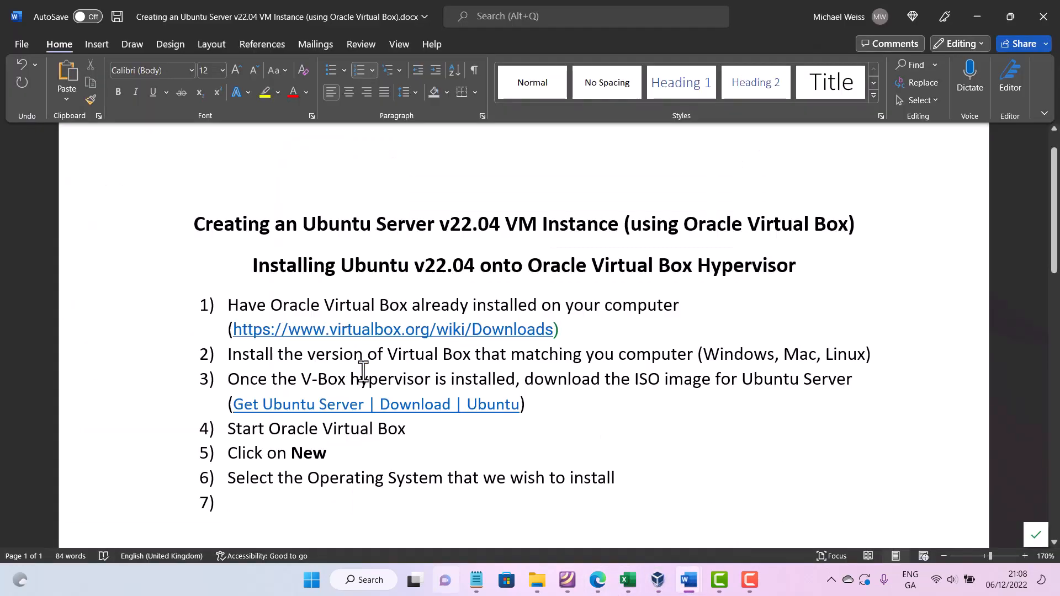
type("G")
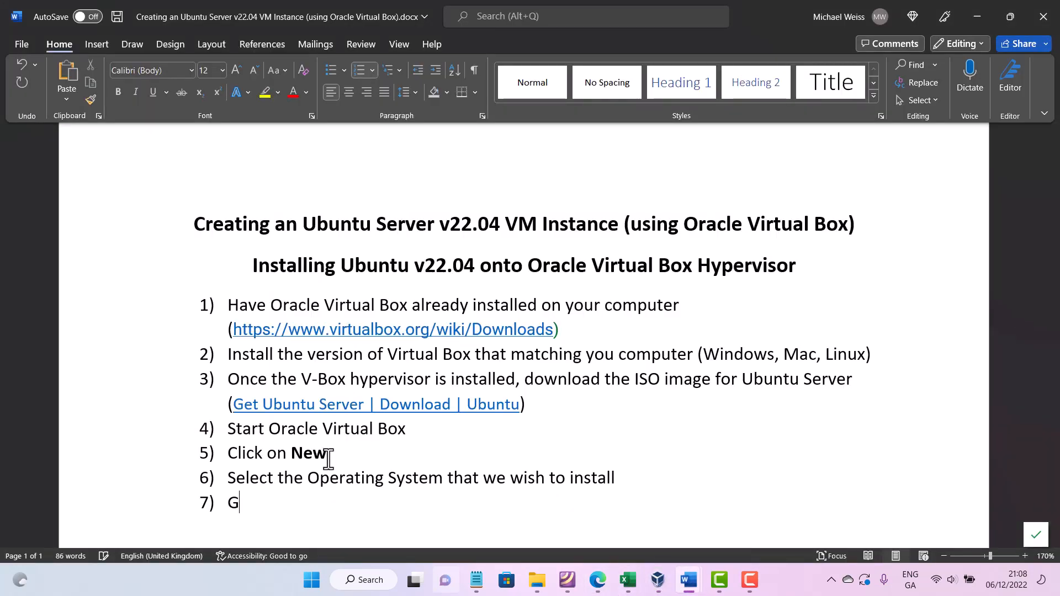
type("ive your VM i")
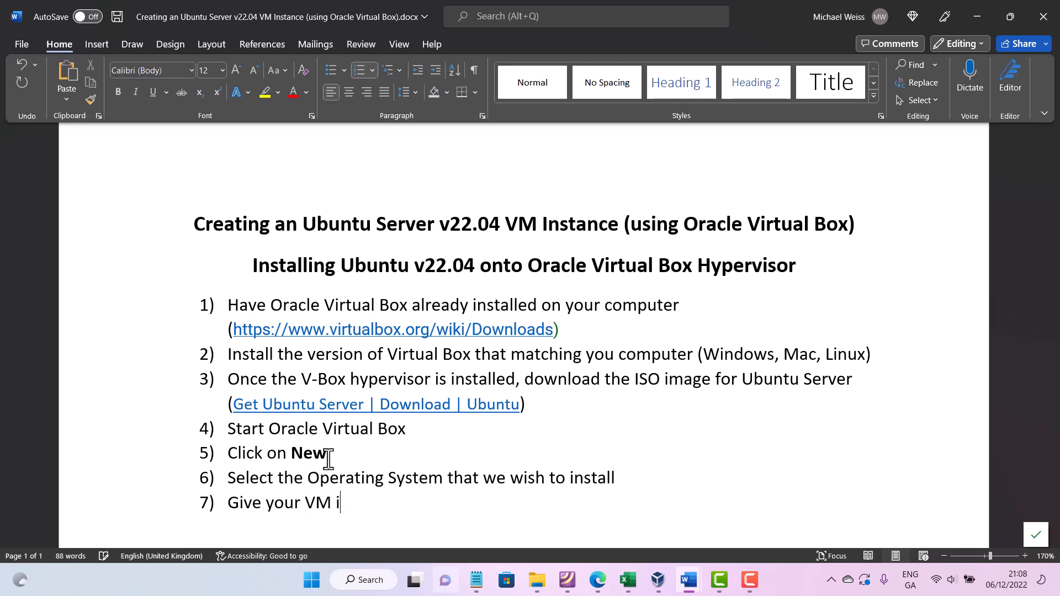
type("nstance a unique name")
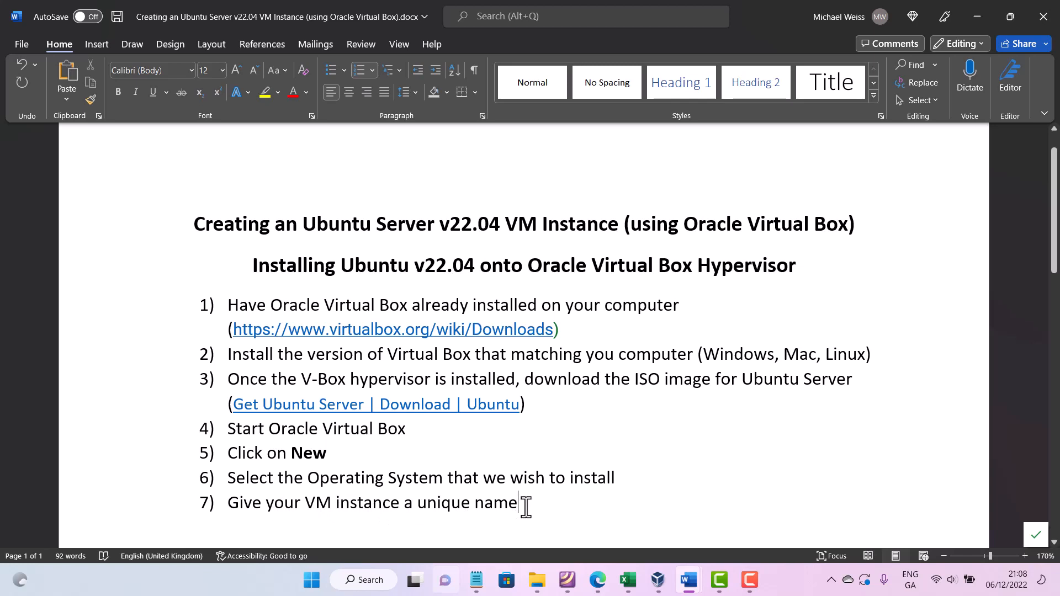
key("Return")
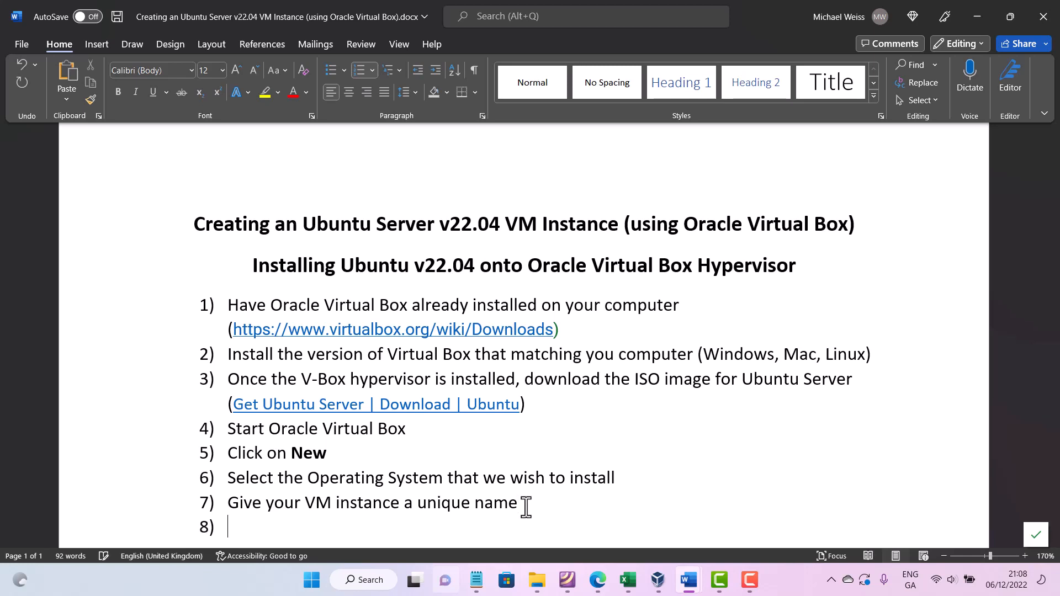
- Append ', then click Next' to item 7 and make the word 'Next' bold
left_click(587, 497)
type(", then click Next")
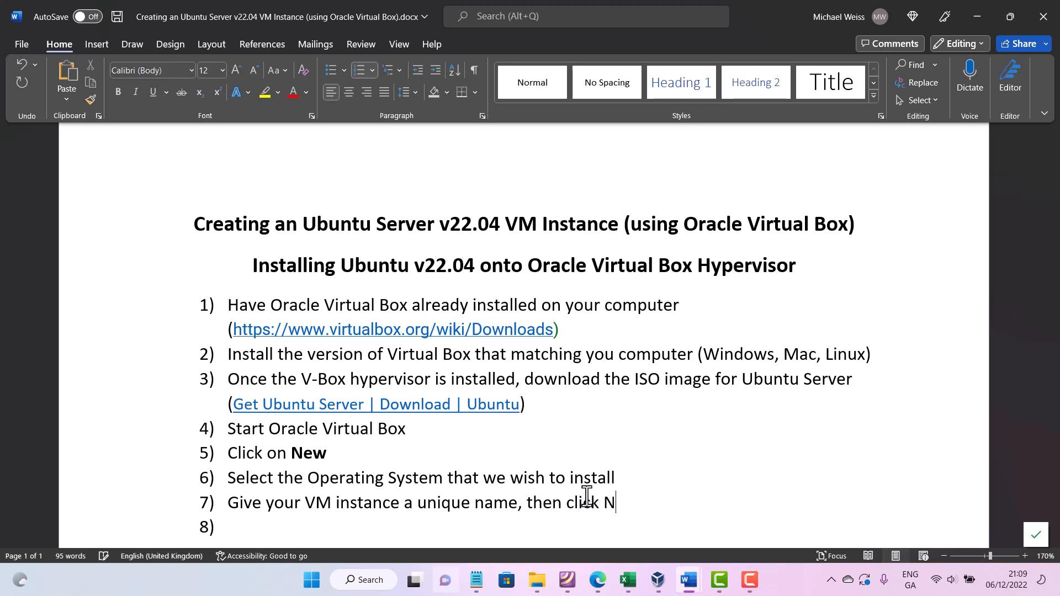
key("shift+Left")
key("shift+Left")
key("shift+Left")
key("shift+Left")
key("ctrl+b")
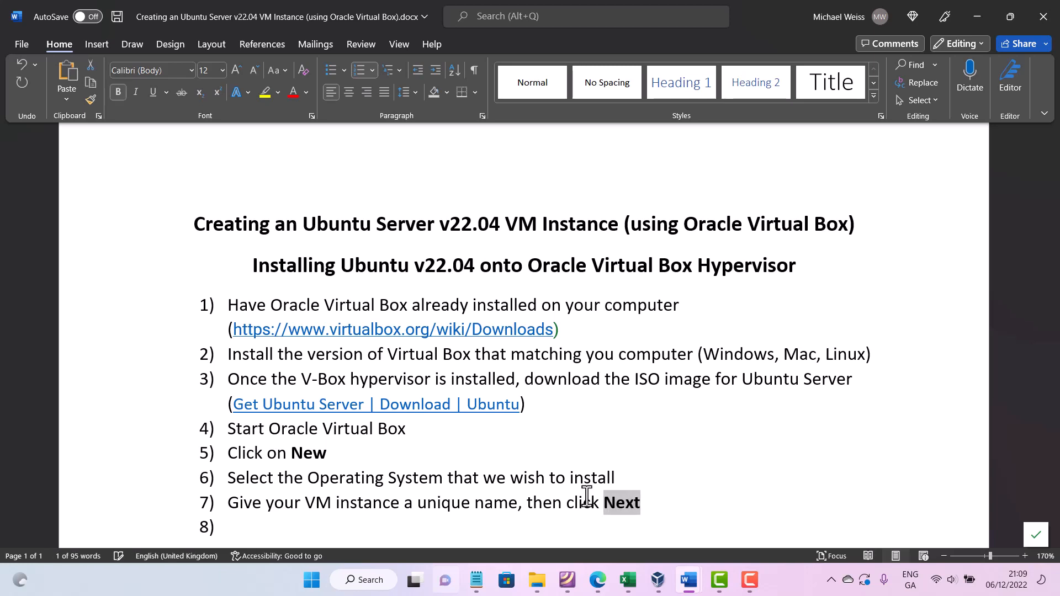
left_click(587, 495)
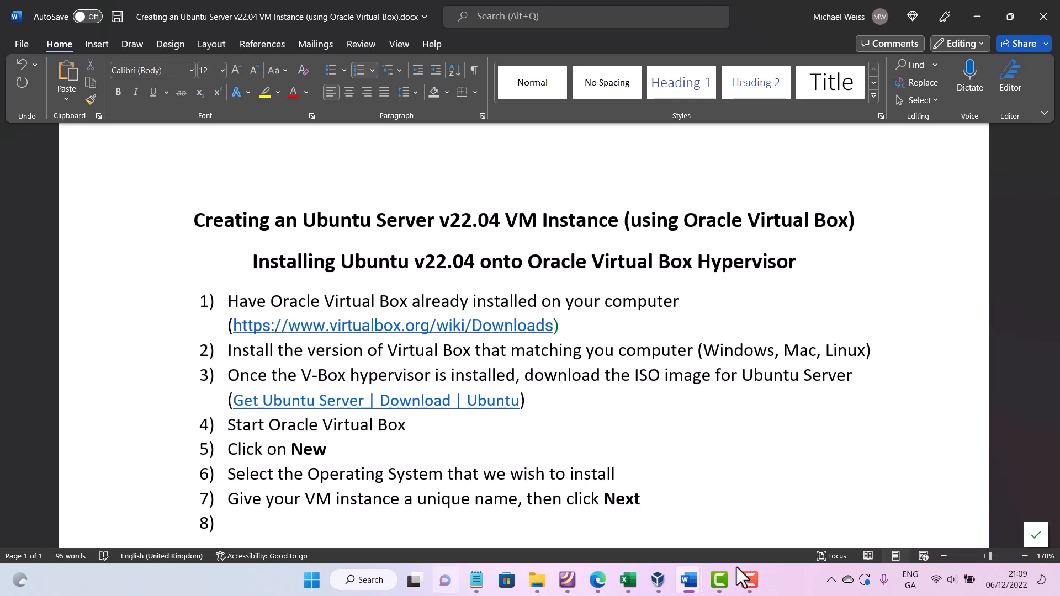
- Switch to VirtualBox and advance the Create Virtual Machine wizard to the hardware settings
mouse_move(688, 586)
left_click(658, 580)
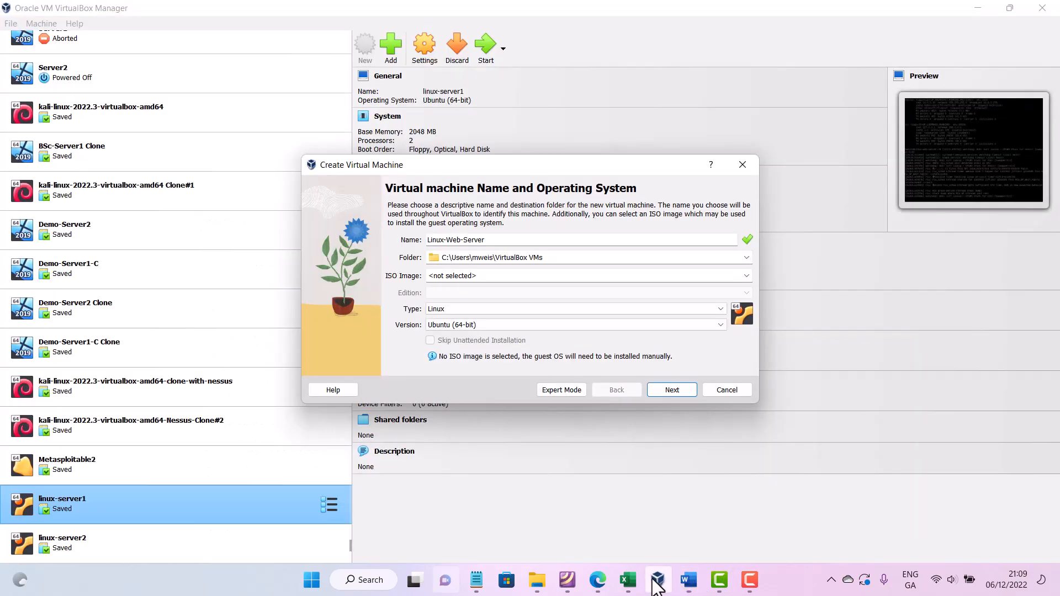
left_click(667, 386)
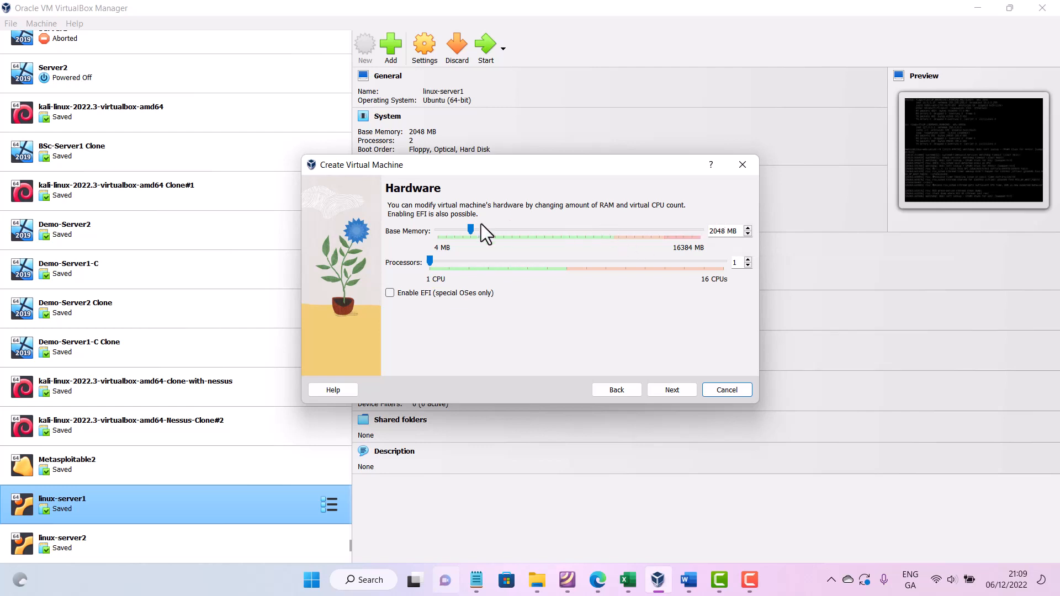
- Keep 2048 MB base memory, set the processors to 2, and continue to the virtual hard disk page
mouse_move(473, 228)
left_mouse_down()
mouse_move(459, 235)
mouse_move(478, 235)
left_mouse_up()
left_click(748, 260)
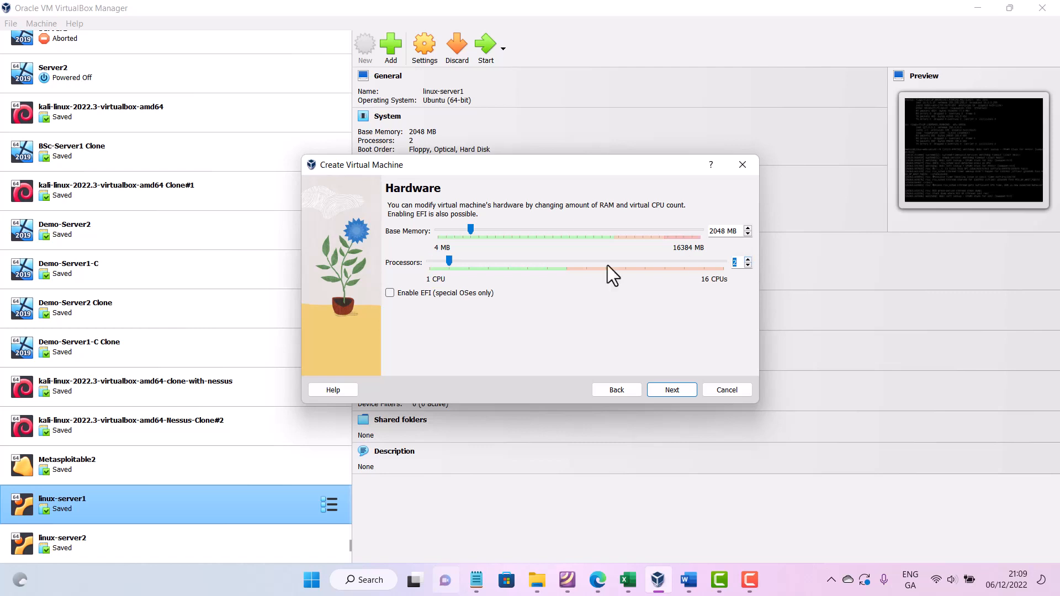
left_click(677, 389)
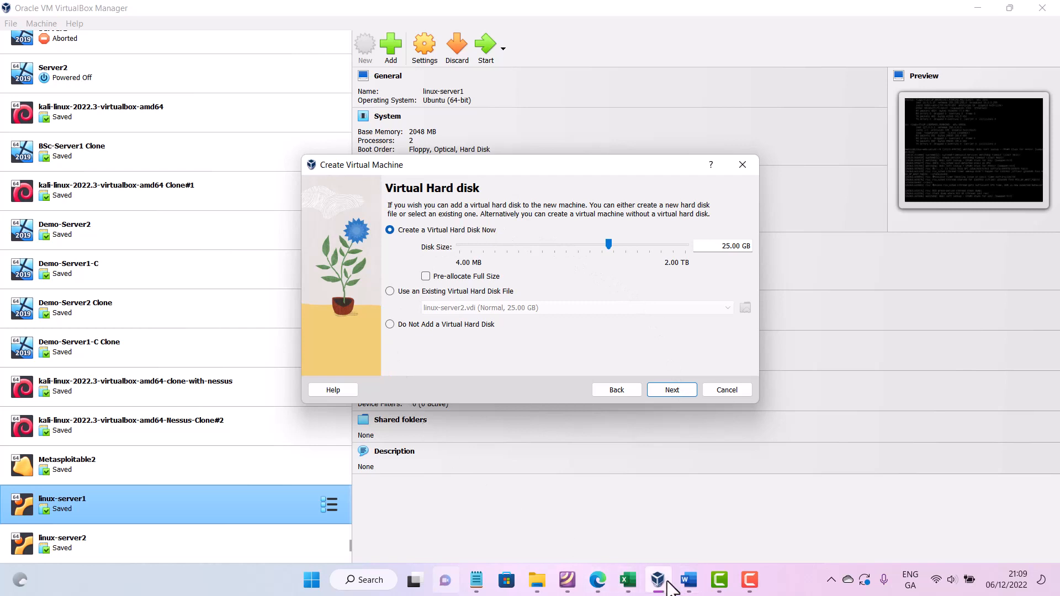
- Switch to the instructions document and write item 8 as 'Allocate 2 GB RAM (2048MB)', starting a ninth item
mouse_move(689, 585)
left_click(747, 532)
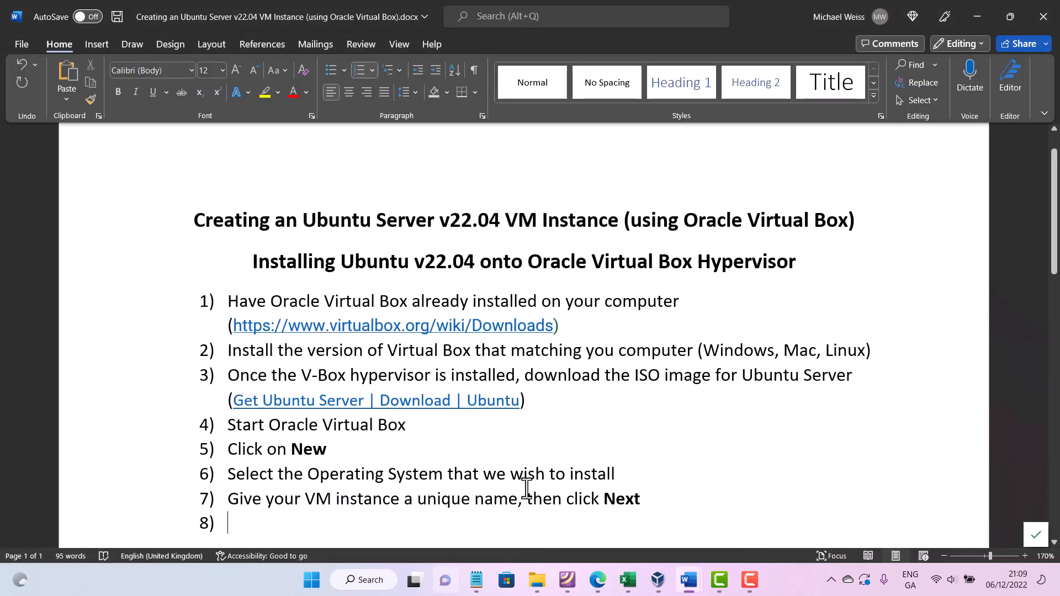
scroll(475, 507, "down", 1)
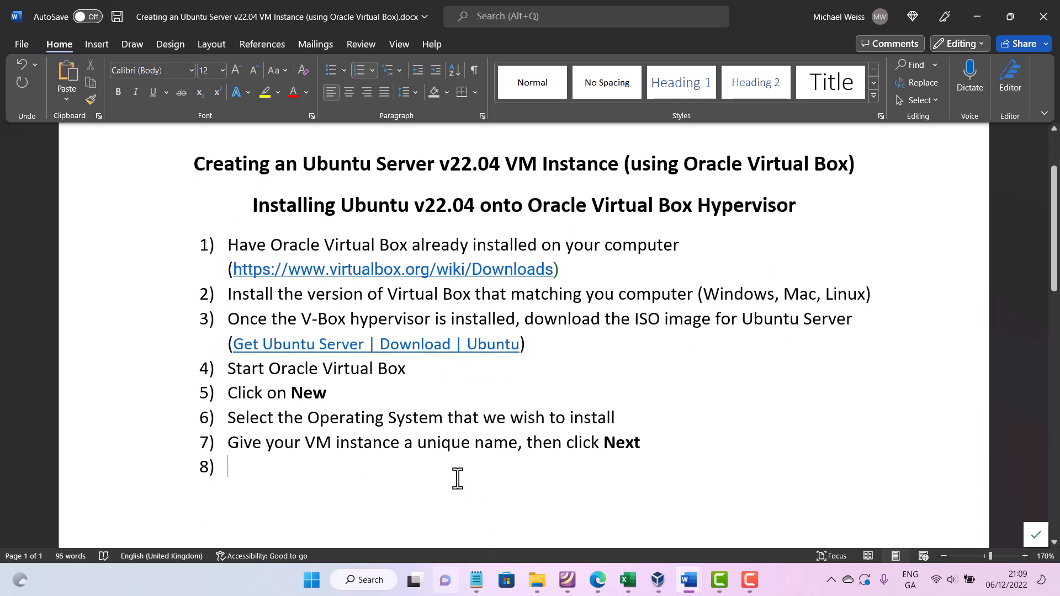
type("Allocate")
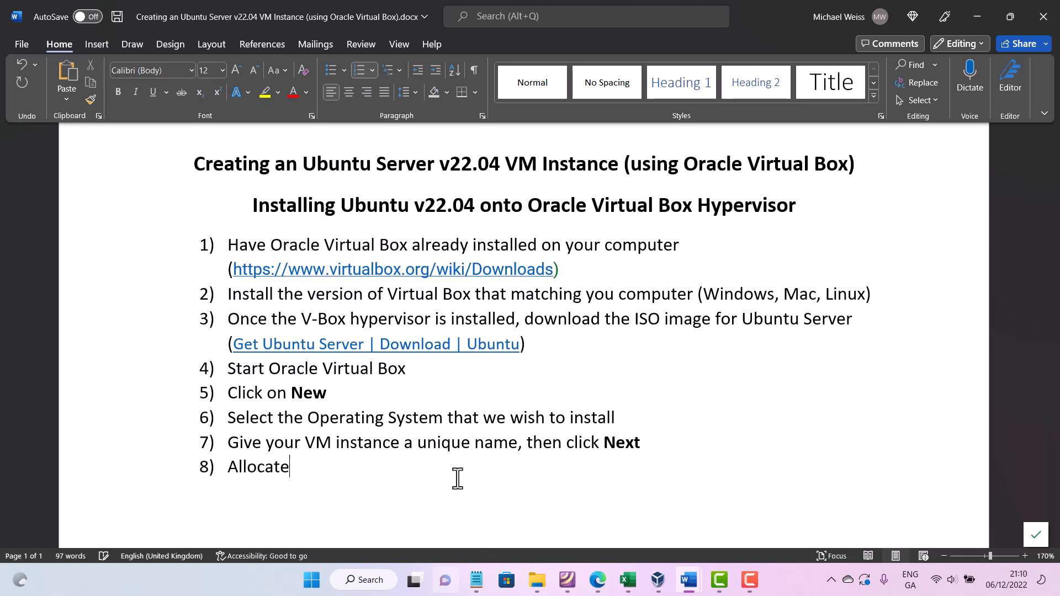
type(" 2 GB RAM (")
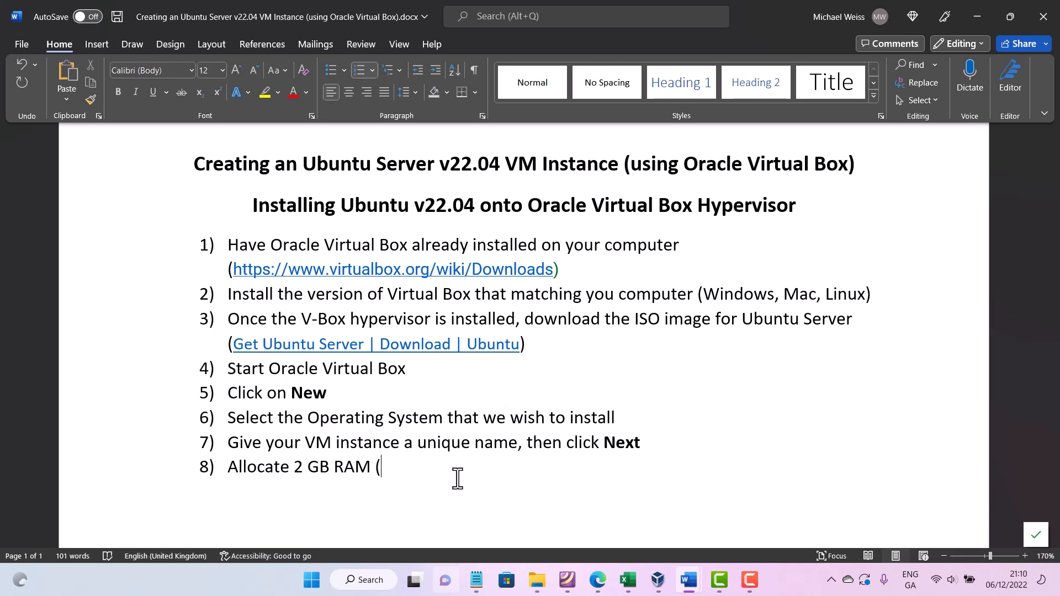
type("2014")
type("M")
type("C")
type(")")
key("Left")
key("Left")
key("Left")
key("Left")
key("BackSpace")
key("Right")
type("8")
key("Right")
key("Right")
key("BackSpace")
type("B")
key("Return")
- Extend item 8 with 'and perhaps choose 2 CPUs'
left_click(490, 468)
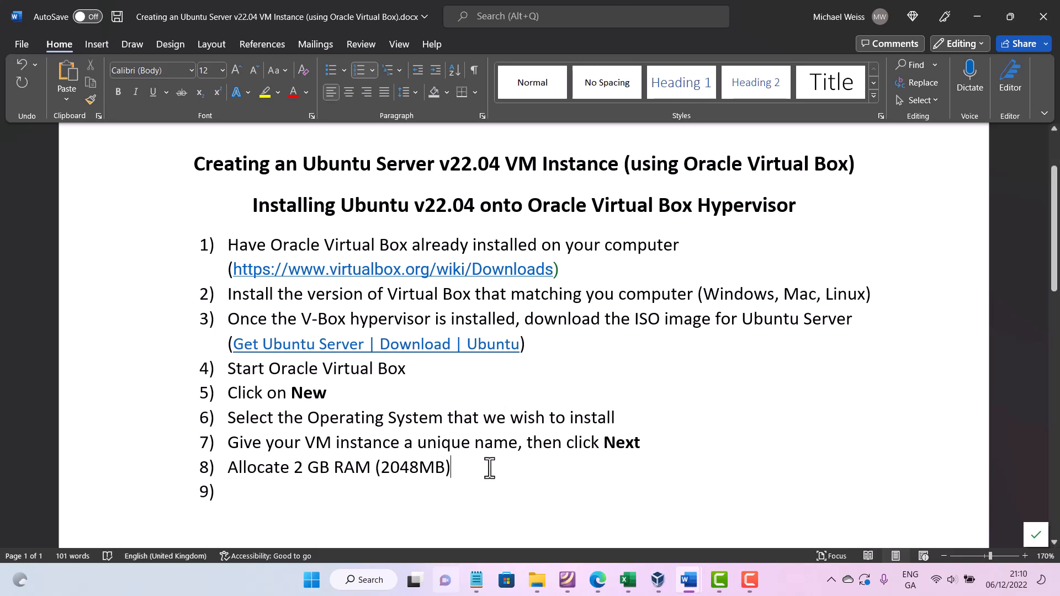
type("and")
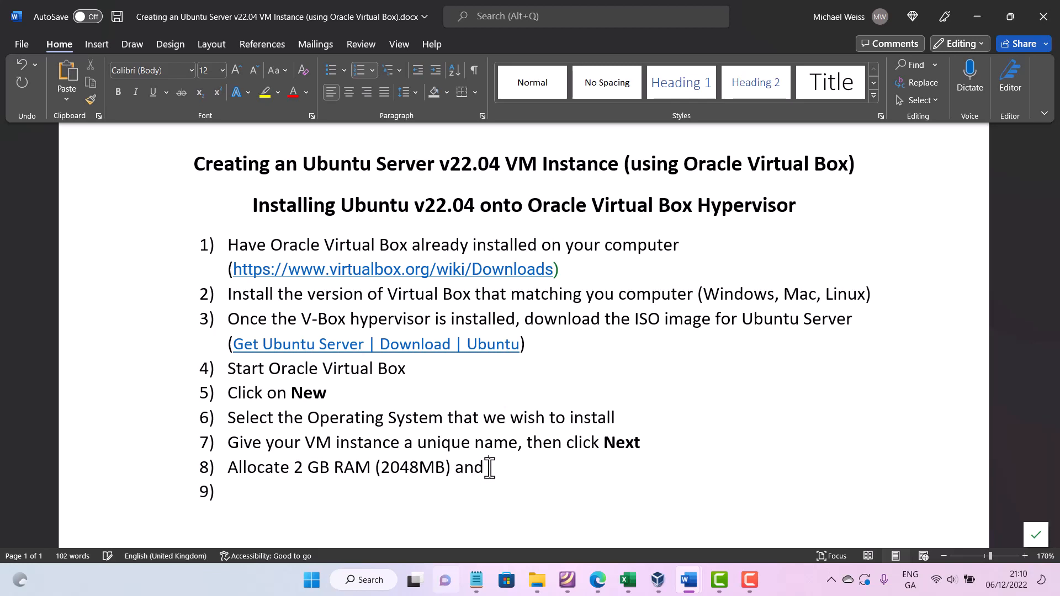
type(" perhaps choose 2 ")
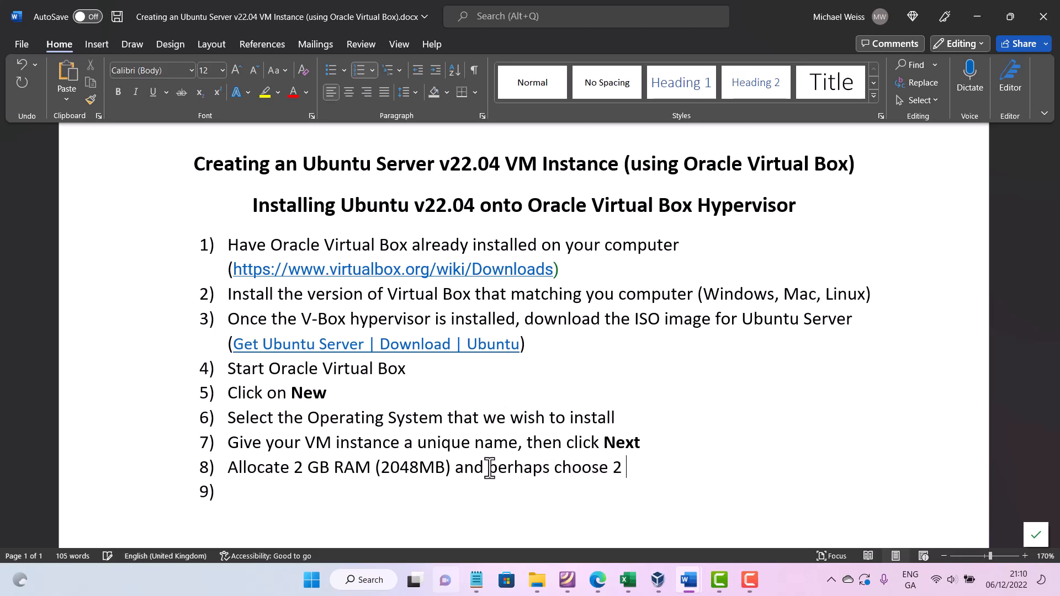
type("CPUs")
- Append '– click Next' to item 8 with 'Next' in bold
key("Down")
left_click(726, 477)
type("- ")
type("click N")
type("exe")
key("shift+Left")
key("shift+Left")
key("shift+Left")
key("shift+Left")
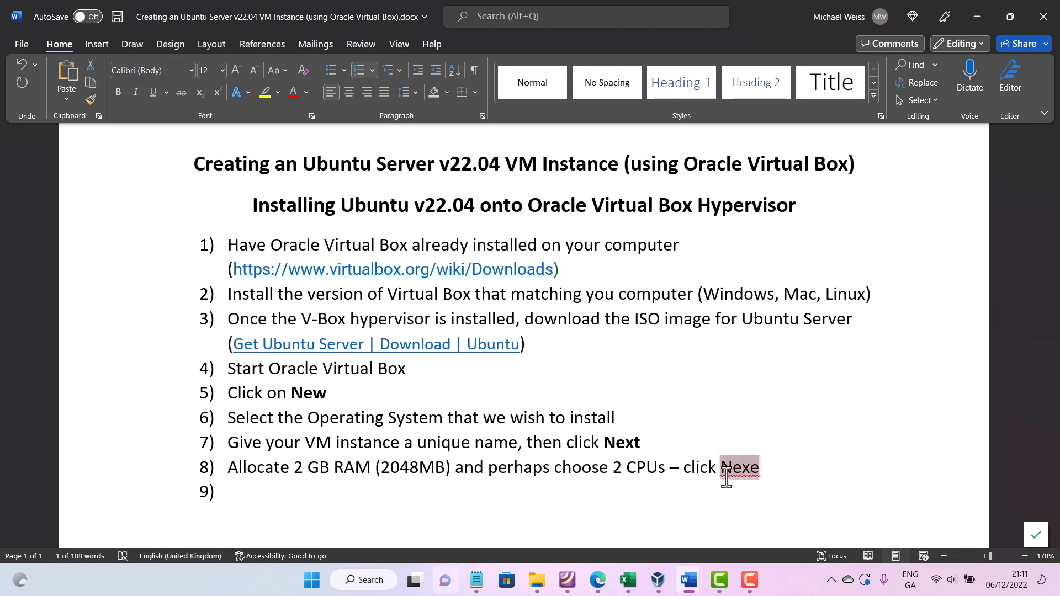
key("ctrl+b")
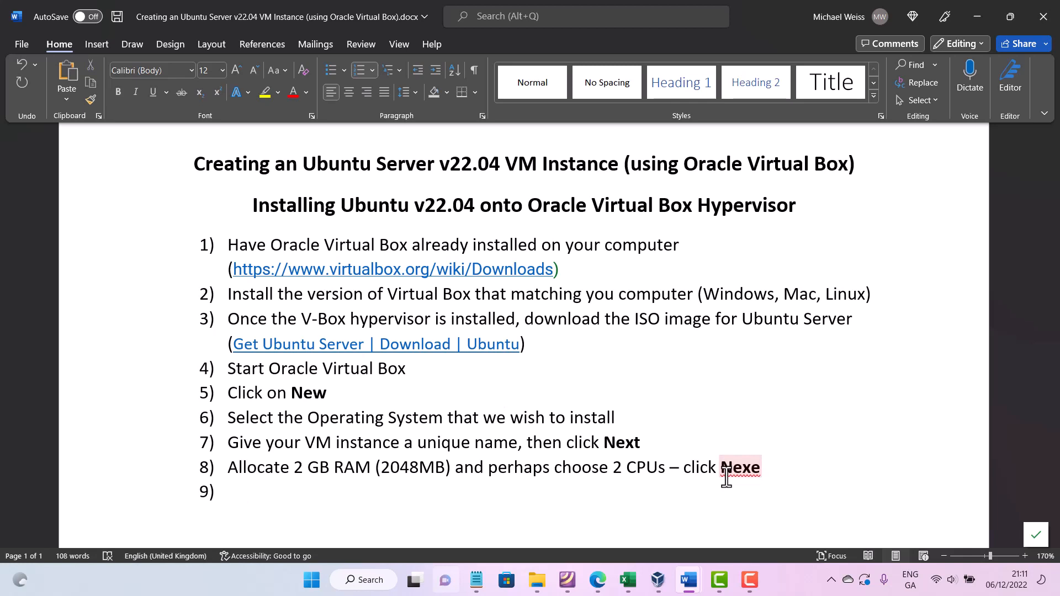
left_click(772, 469)
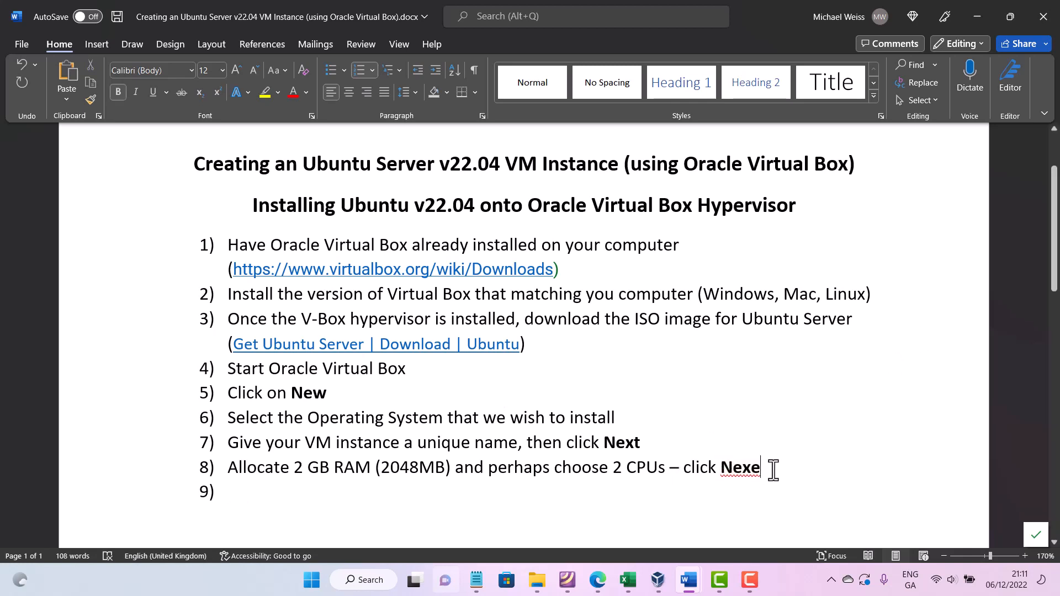
key("BackSpace")
type("t")
key("Down")
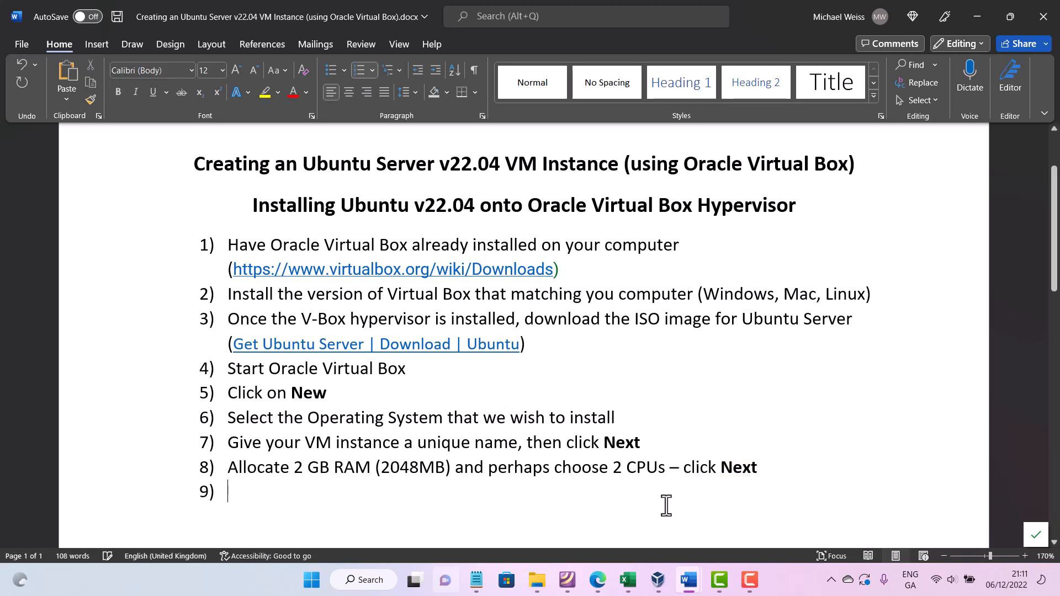
- Check the virtual hard disk page, then write item 9 as 'Virtual Box will allocate 25 GB Hard Drive to your Ubuntu instance' and start item 10
left_click(658, 589)
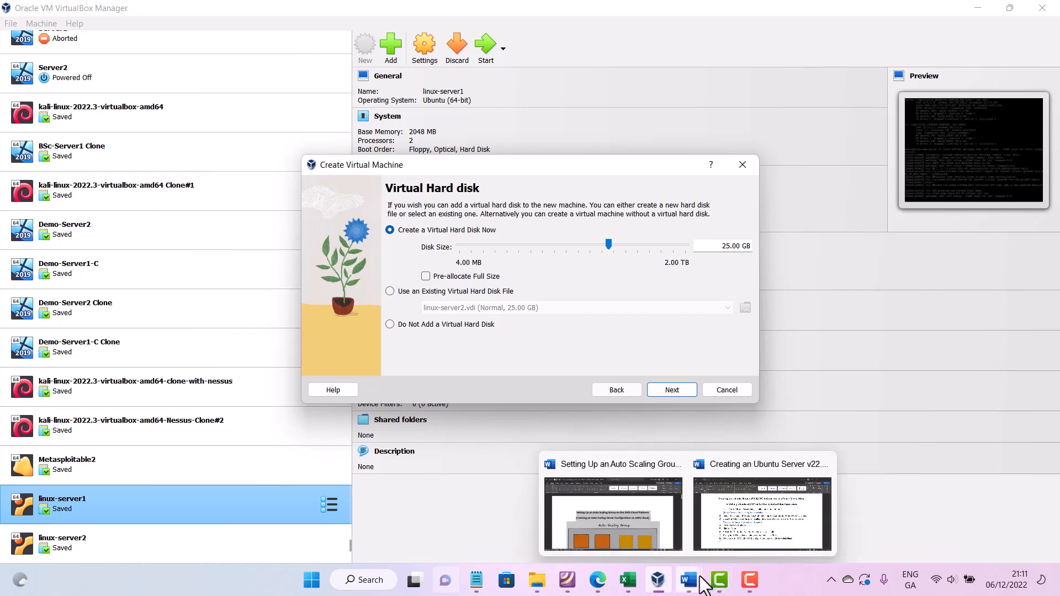
left_click(759, 514)
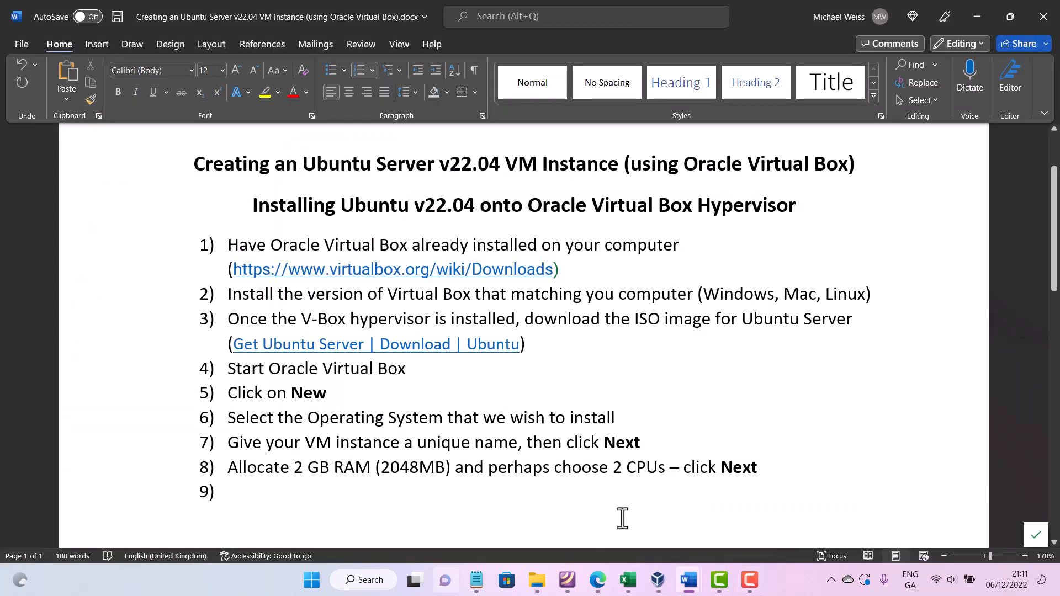
type("Virtual")
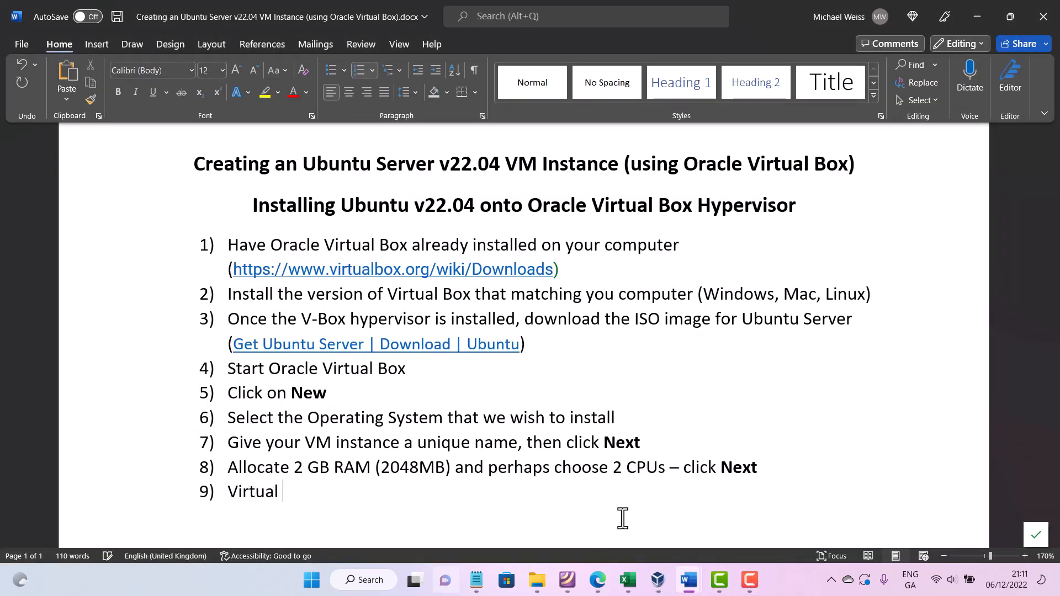
key("Up")
type("b")
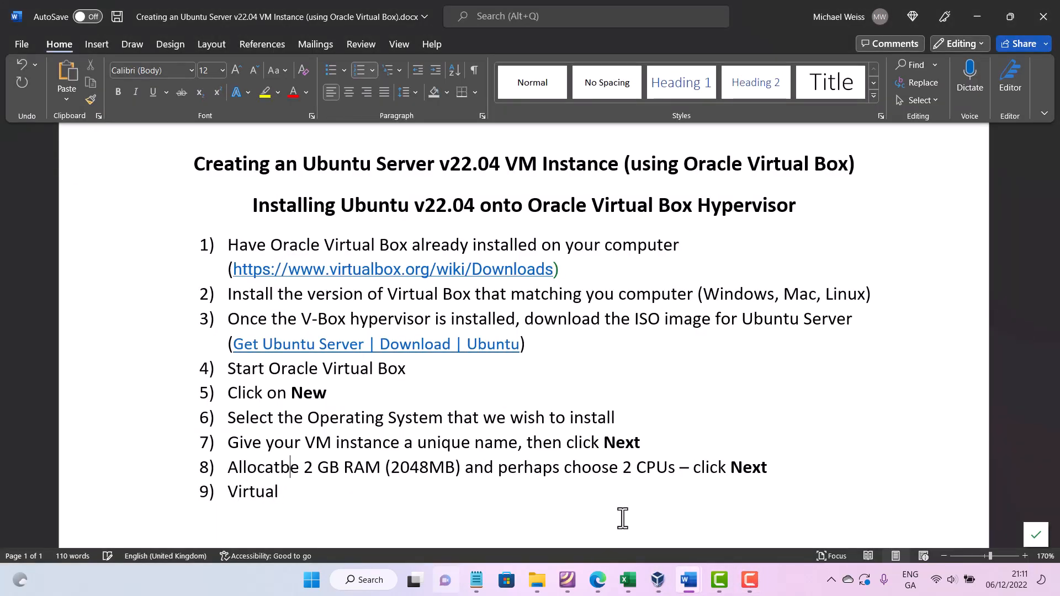
key("BackSpace")
key("Down")
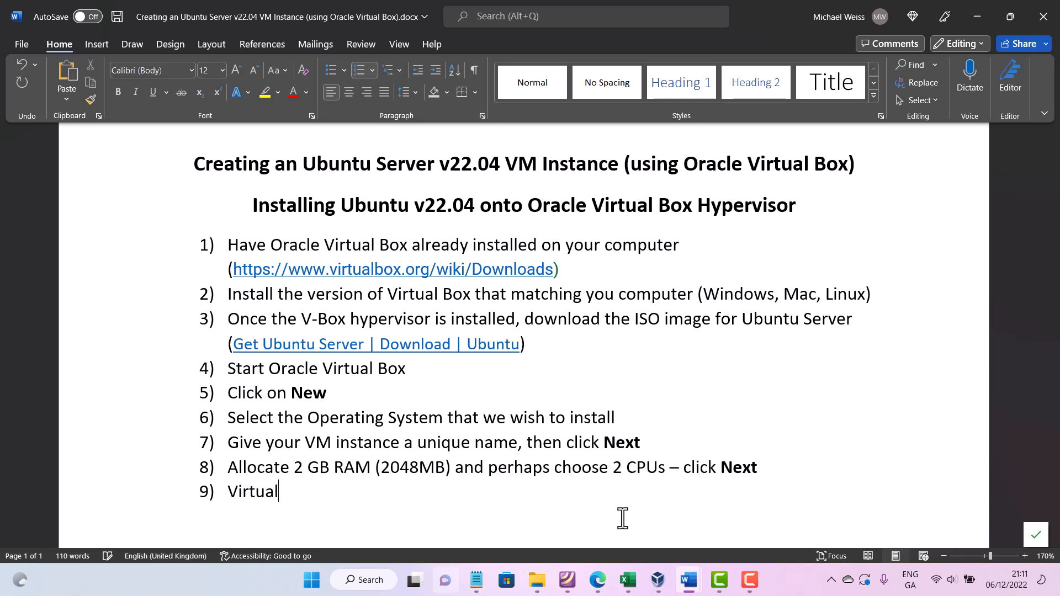
type("Box will alloc")
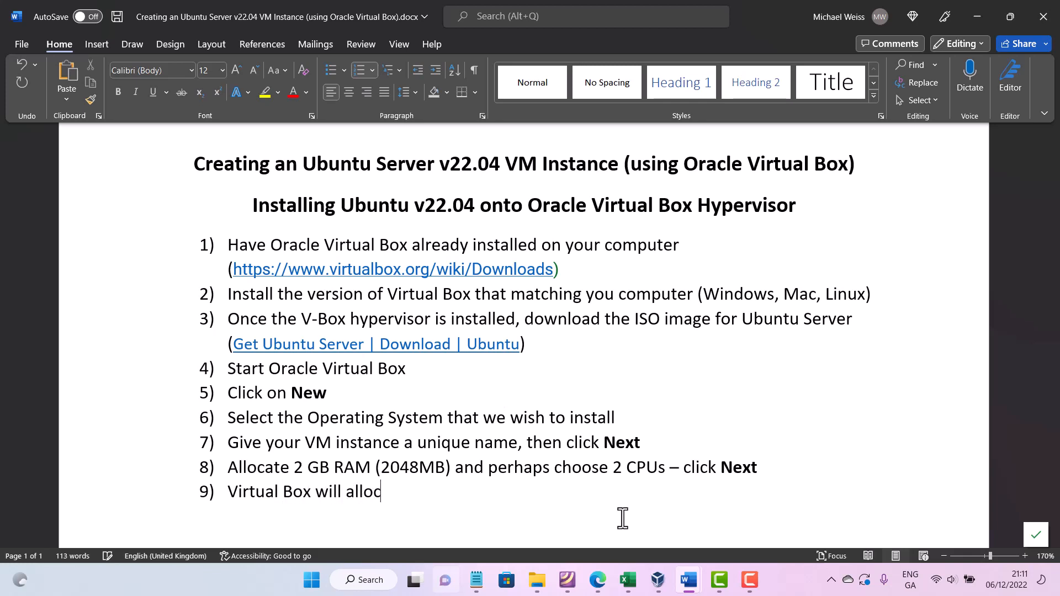
type("ate 25 GB ")
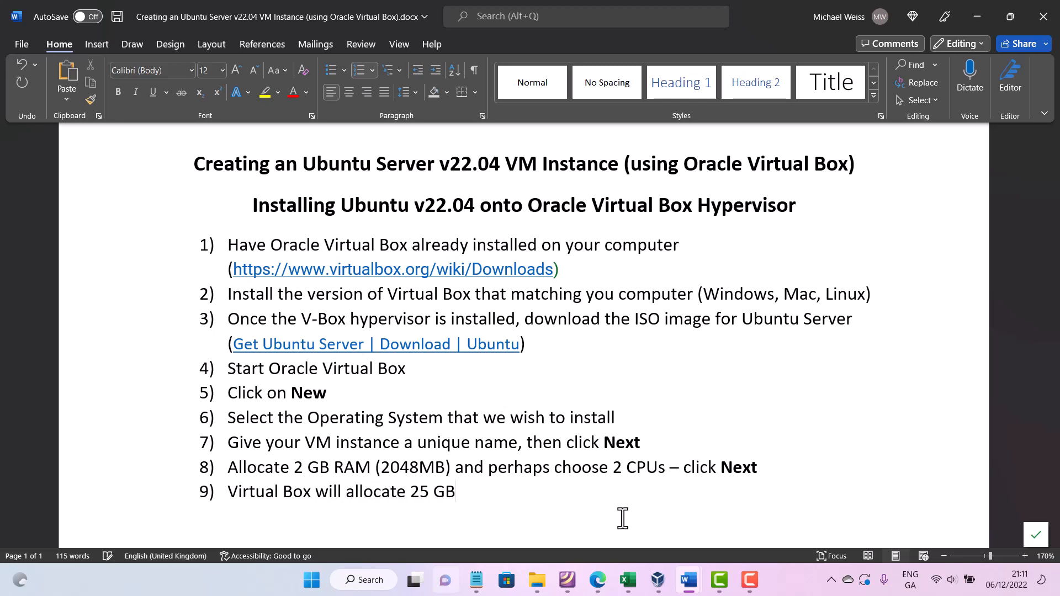
type("Hard d")
key("BackSpace")
type("Drive to")
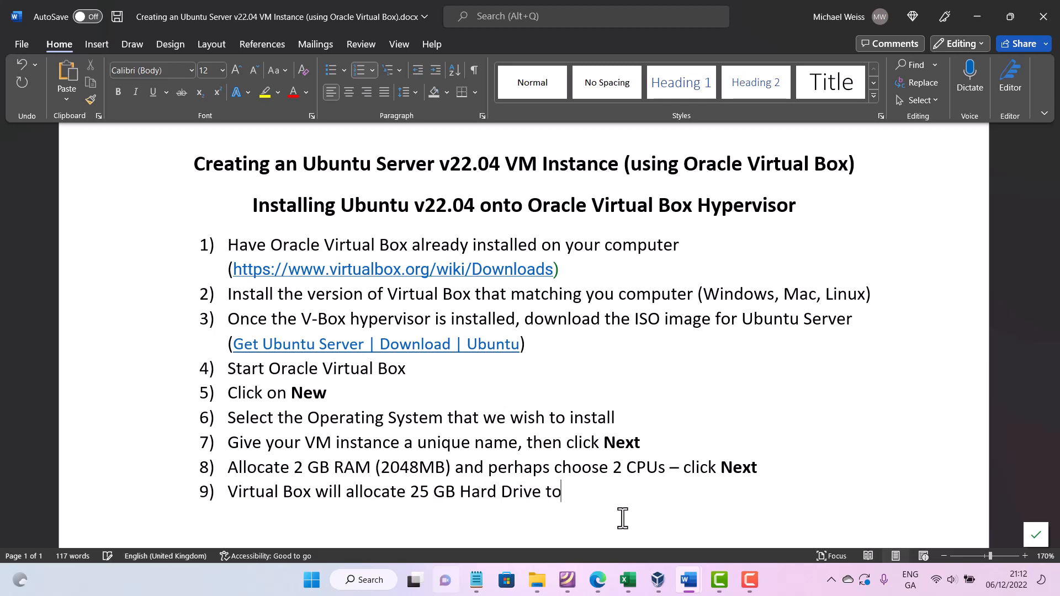
type(" your Ubunt")
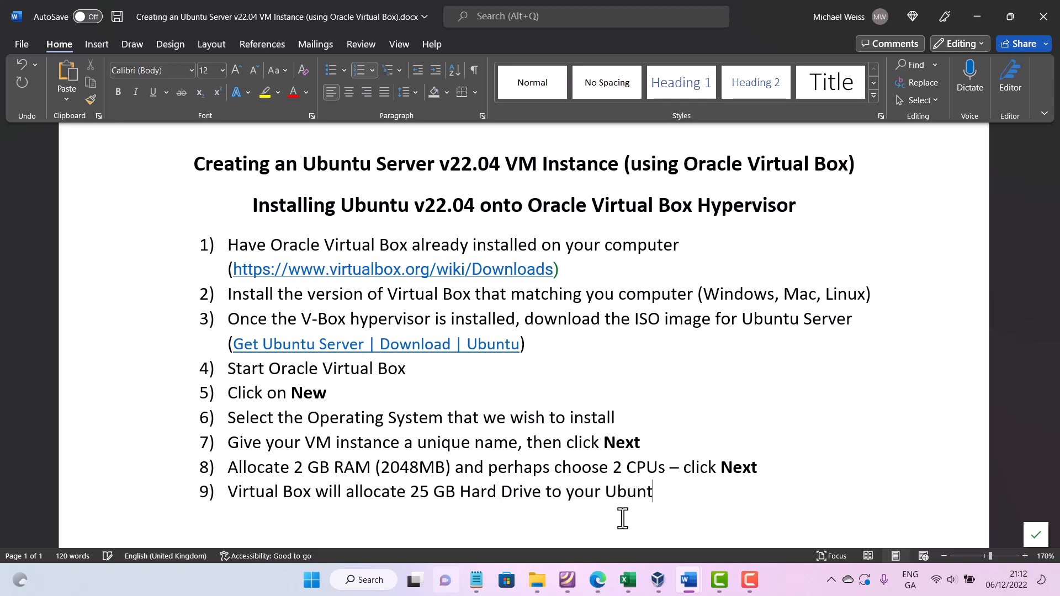
type("u instn")
key("BackSpace")
type("ance")
key("Return")
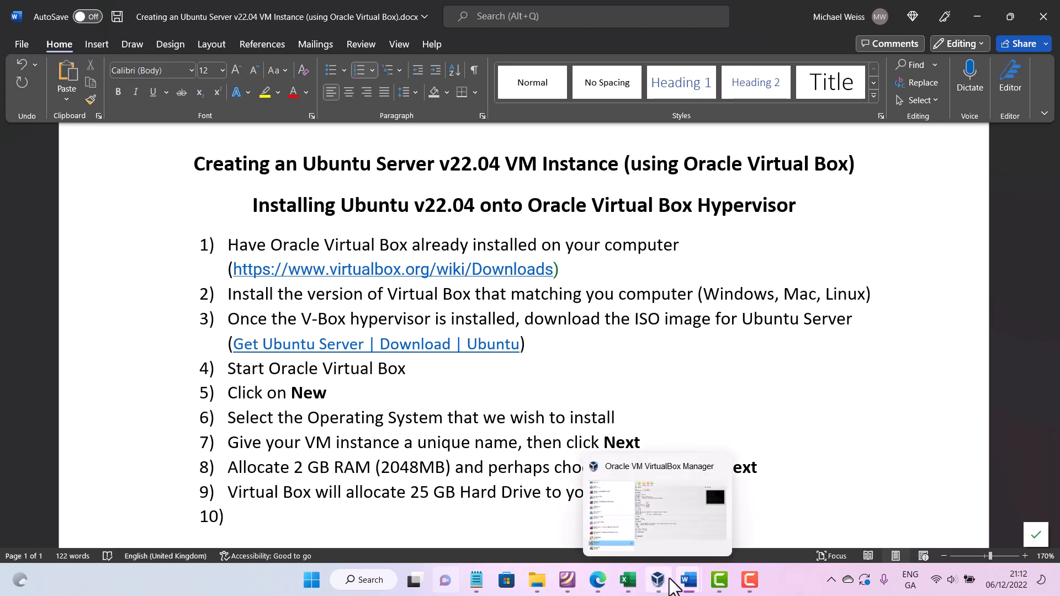
- Accept the 25.00 GB virtual hard disk and finish creating the virtual machine from the summary page
mouse_move(698, 573)
left_click(657, 575)
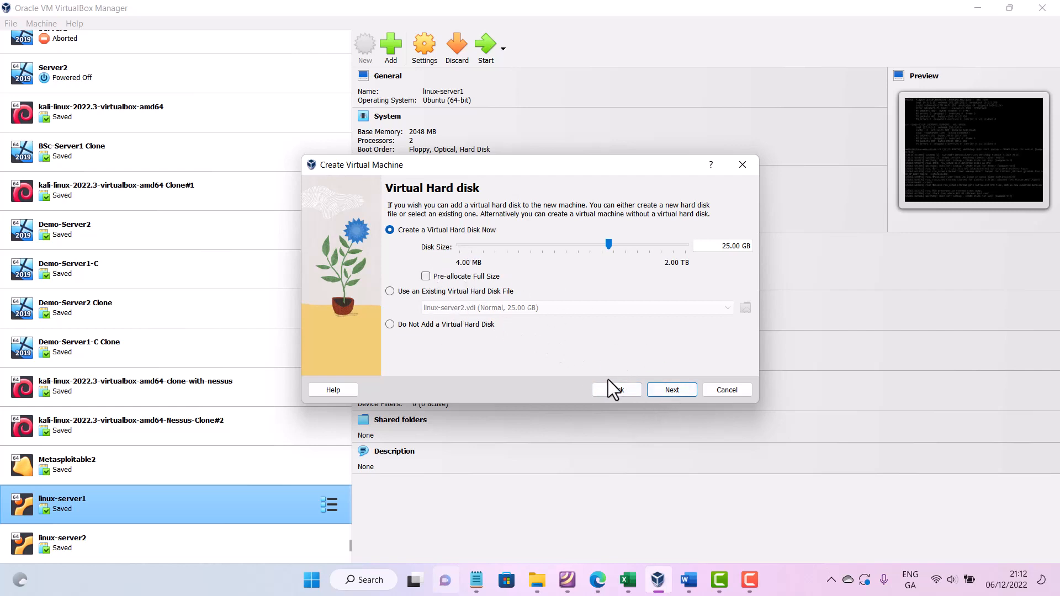
left_click(672, 390)
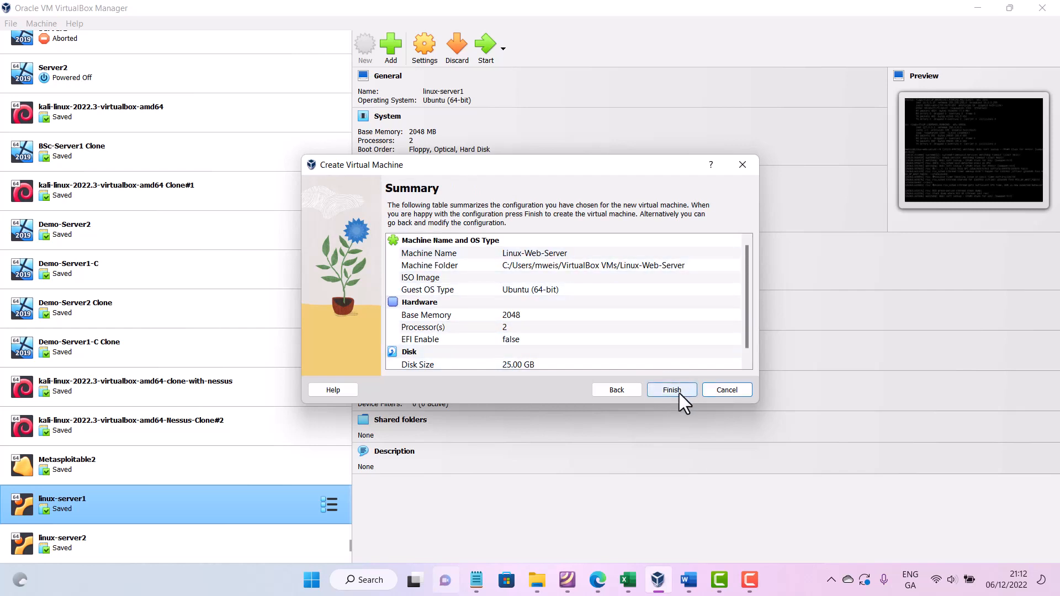
left_click(672, 390)
- Insert 'We will create a new hard drive...' as the first line of item 9, moving the existing text onto its own line
mouse_move(687, 578)
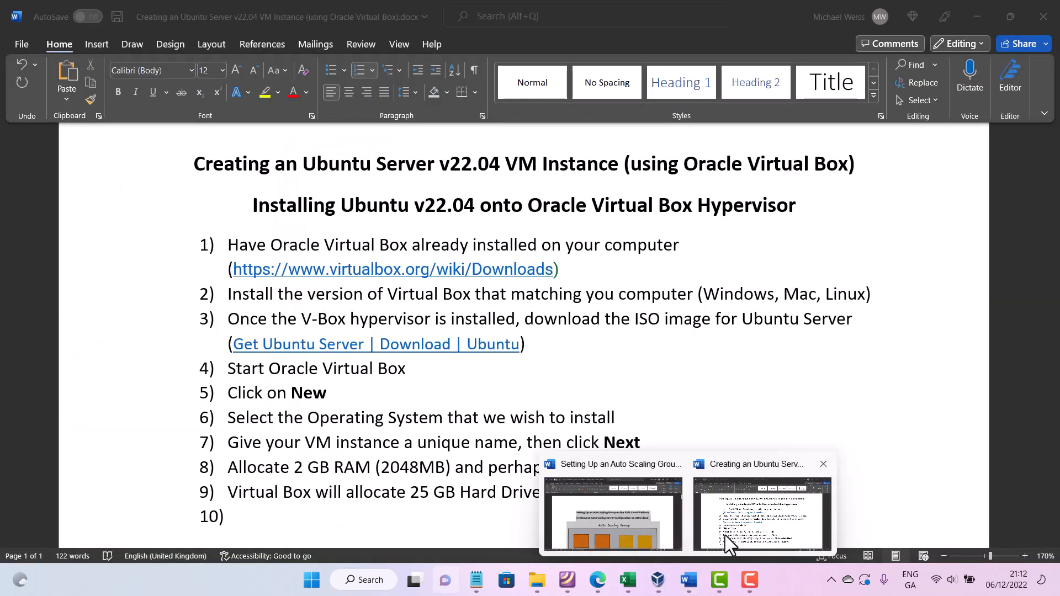
left_click(724, 535)
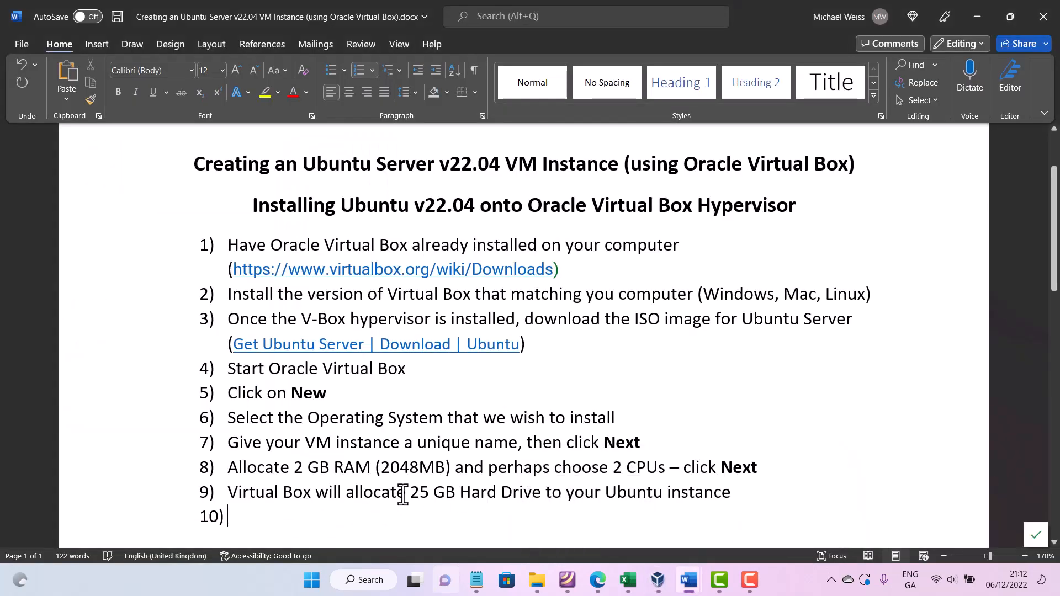
left_click(232, 495)
type("We will create a new hard ")
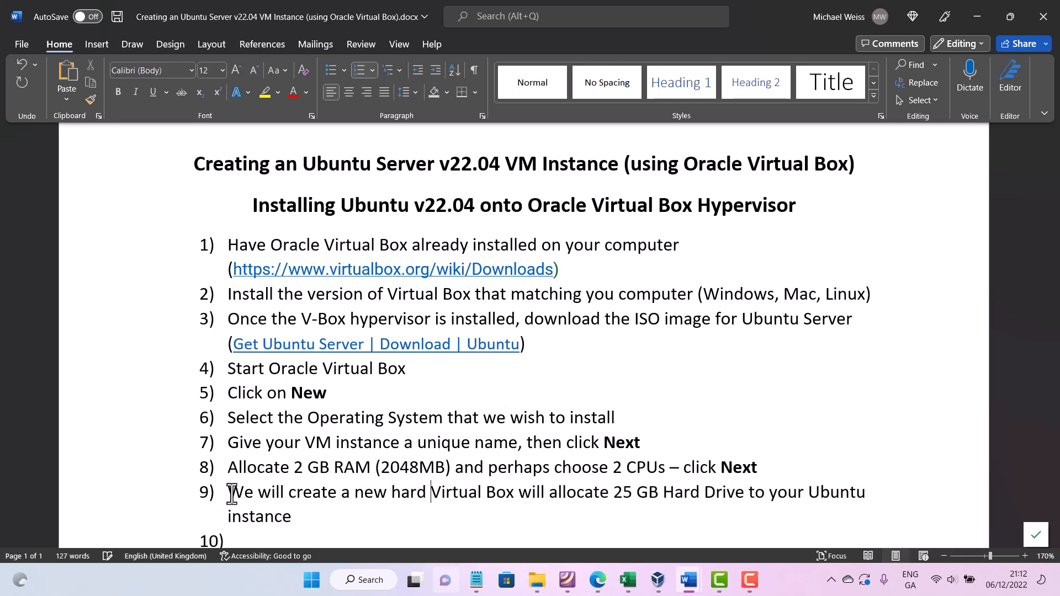
type("drive")
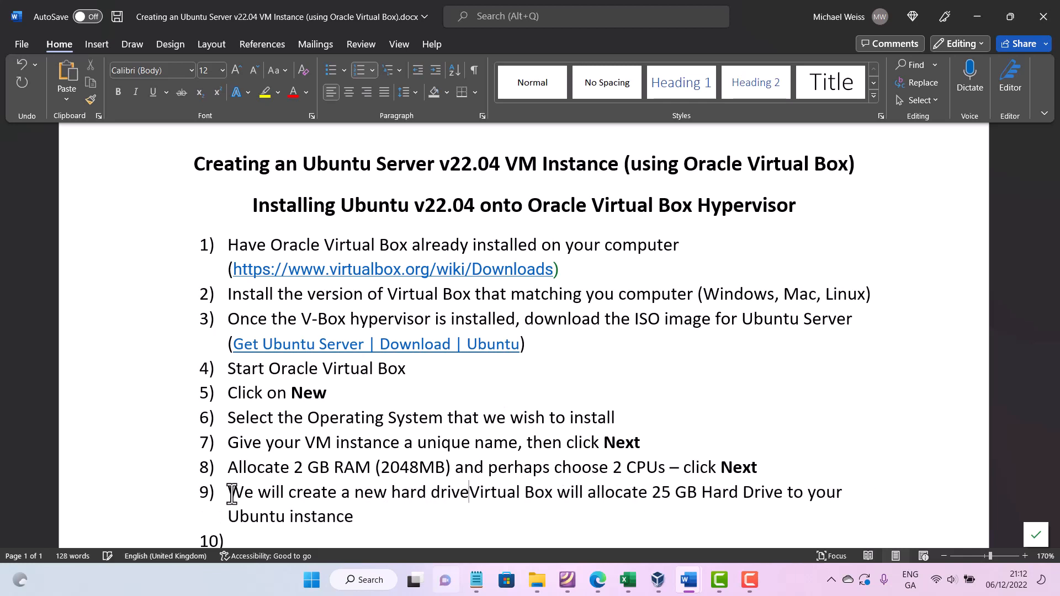
type("...")
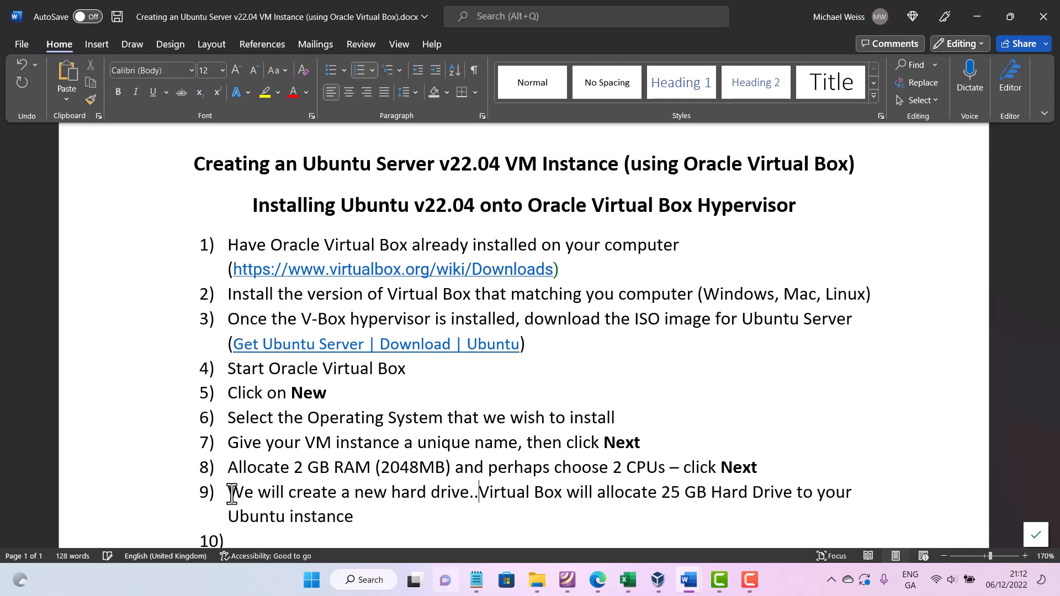
key("Return")
key("BackSpace")
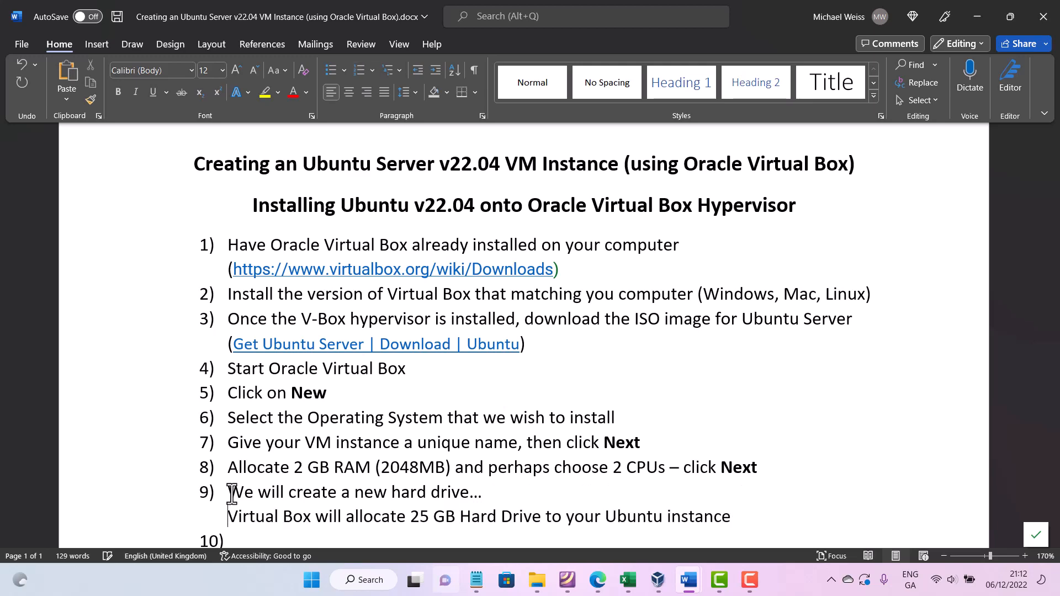
- Write item 10 as 'Now review the summary and click Finish' and start item 11
scroll(296, 468, "down", 5)
scroll(293, 425, "up", 2)
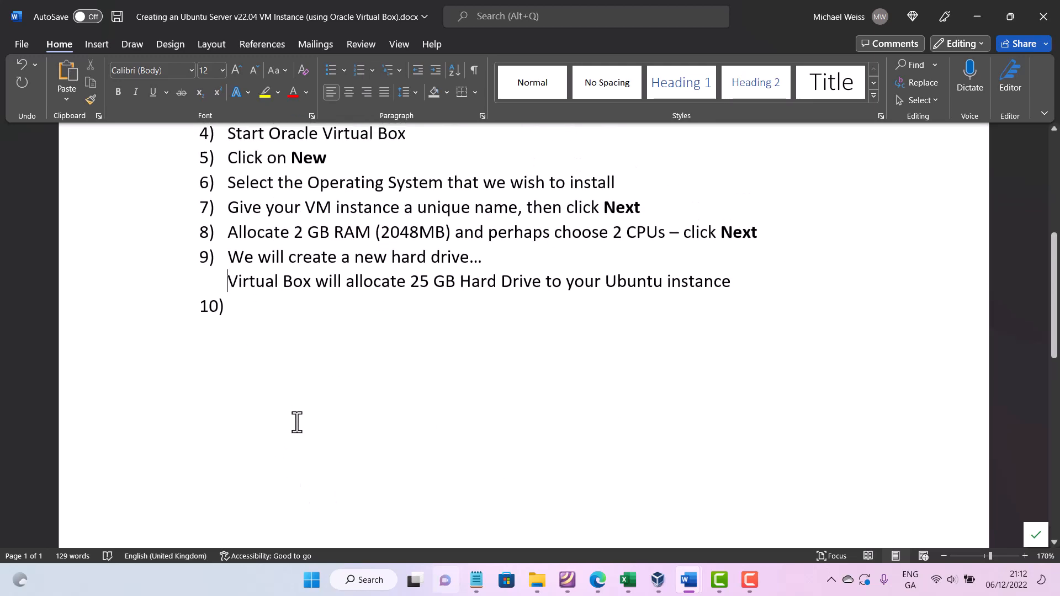
left_click(275, 378)
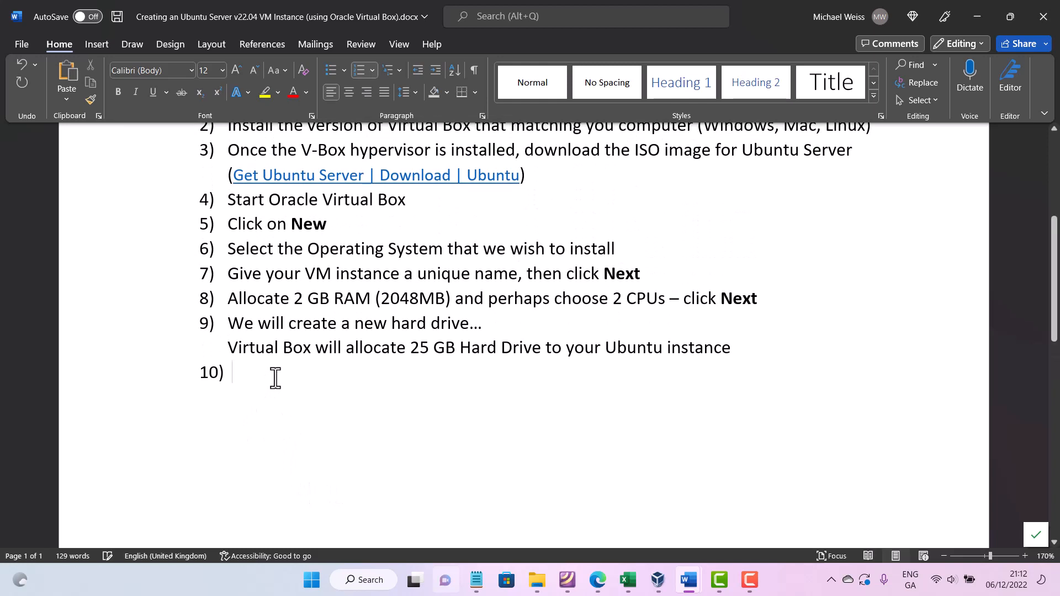
type("Now ")
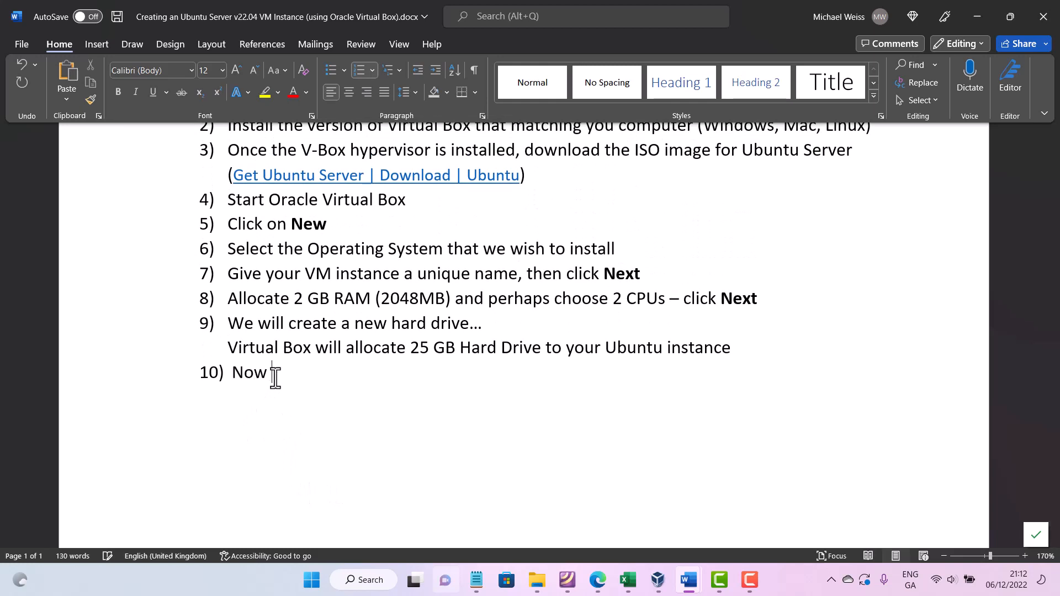
type("review the summary and click Finish")
key("Return")
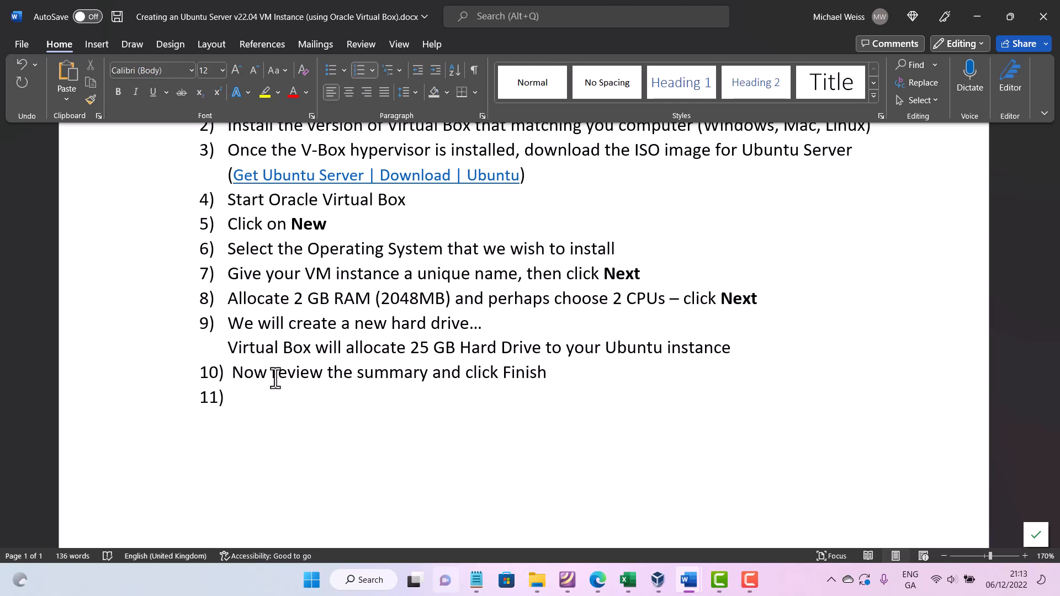
- Make the word 'Finish' in item 10 bold
left_click_drag(555, 381, 506, 381)
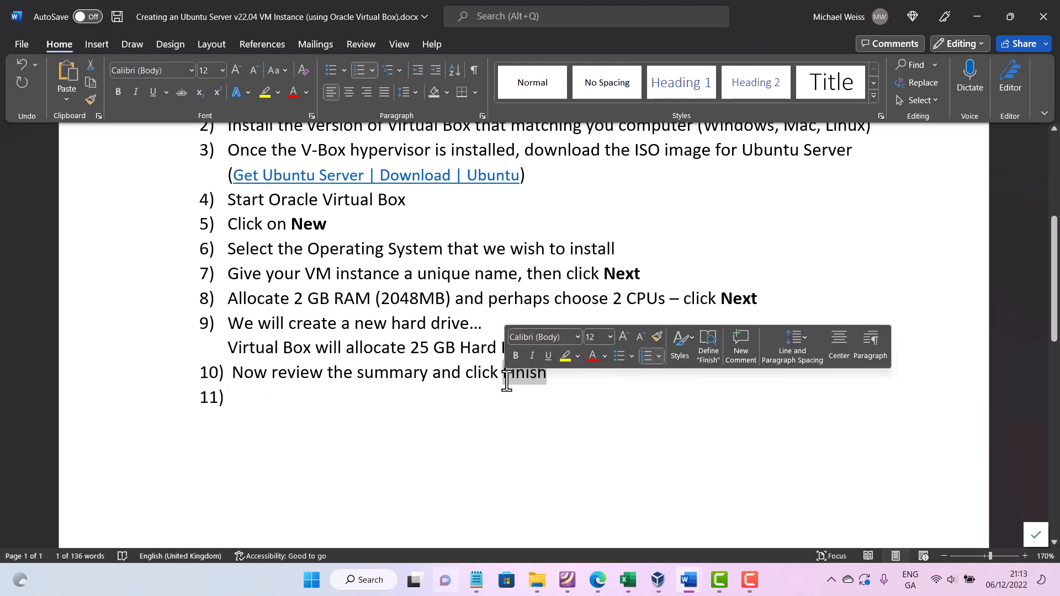
key("ctrl+b")
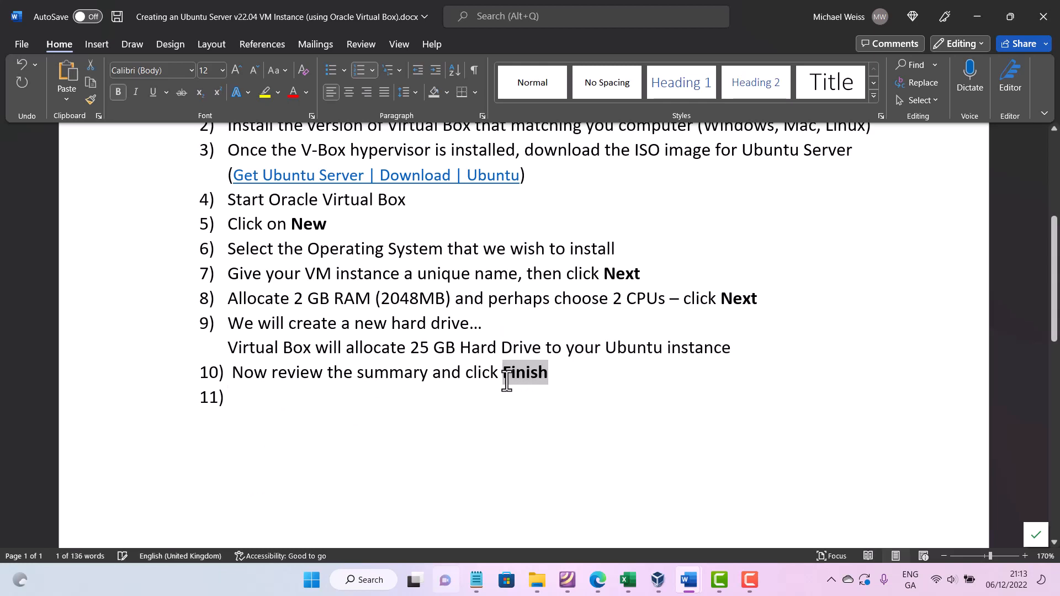
left_click(448, 396)
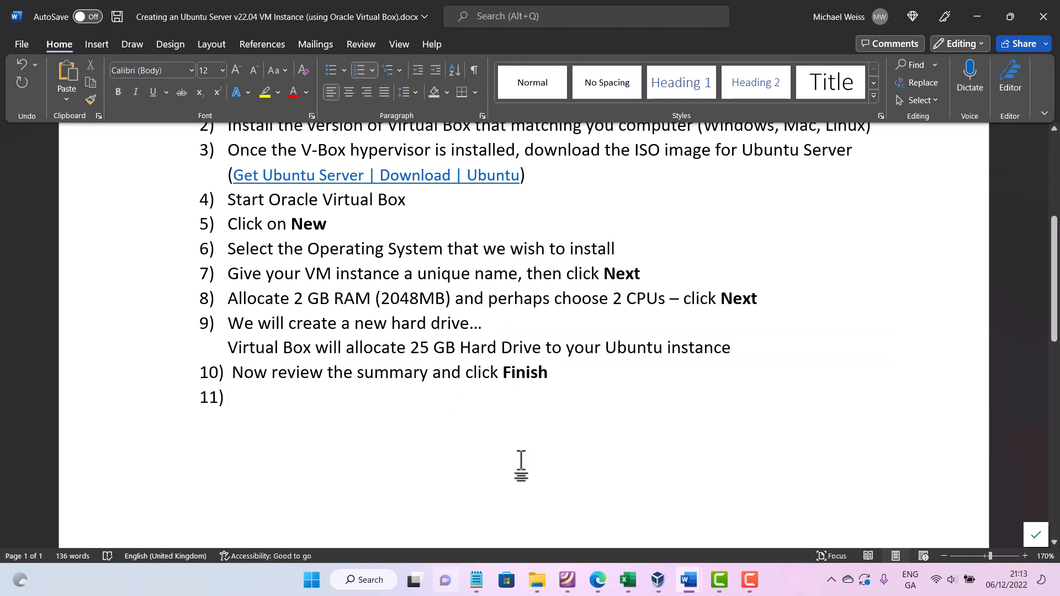
- Open the Storage settings of the Linux-Web-Server virtual machine
left_click(657, 581)
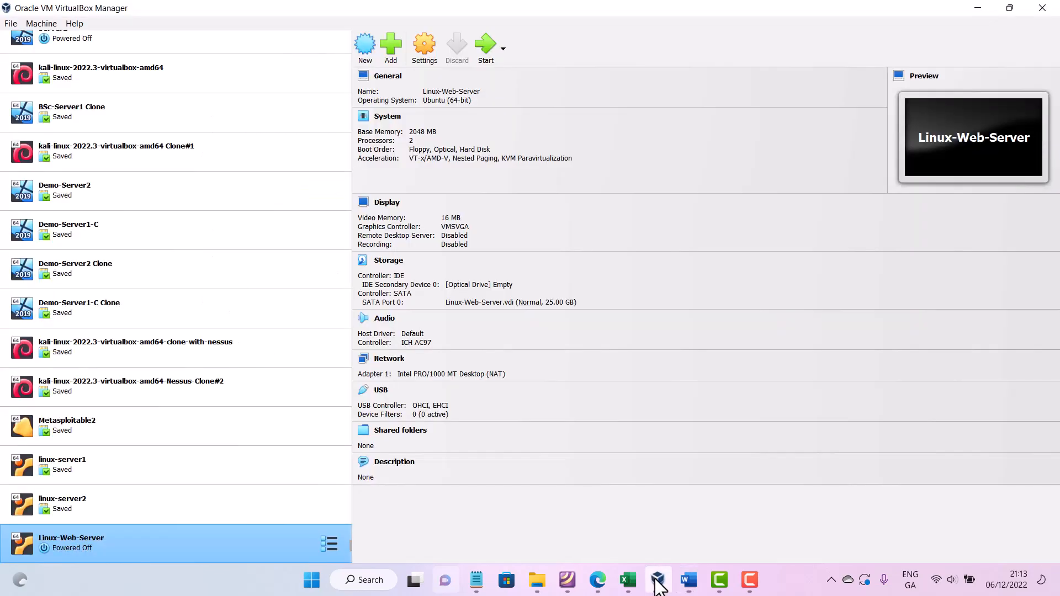
left_click(687, 580)
left_click(659, 582)
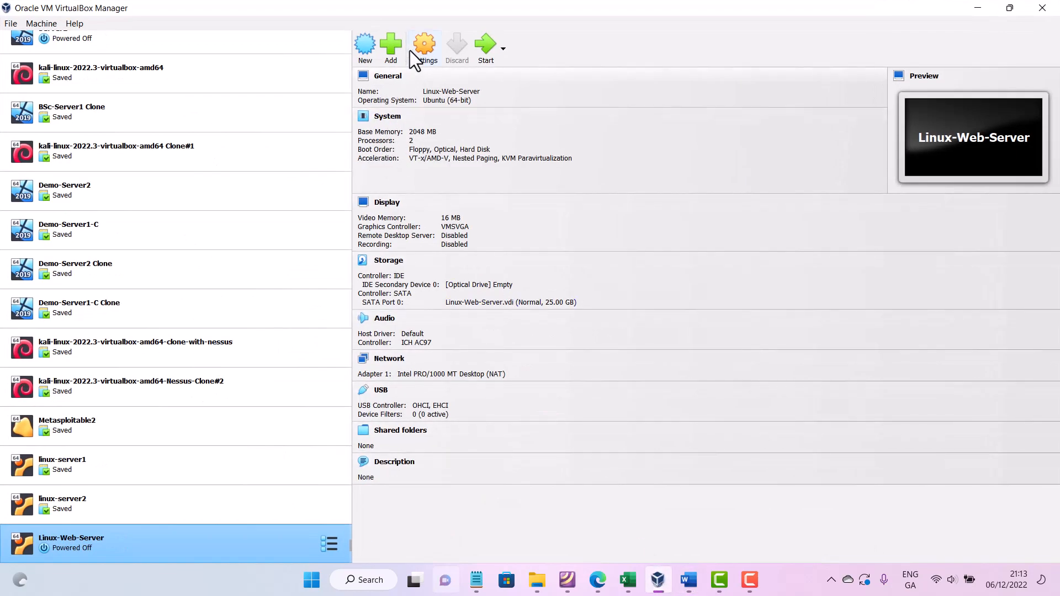
left_click(426, 45)
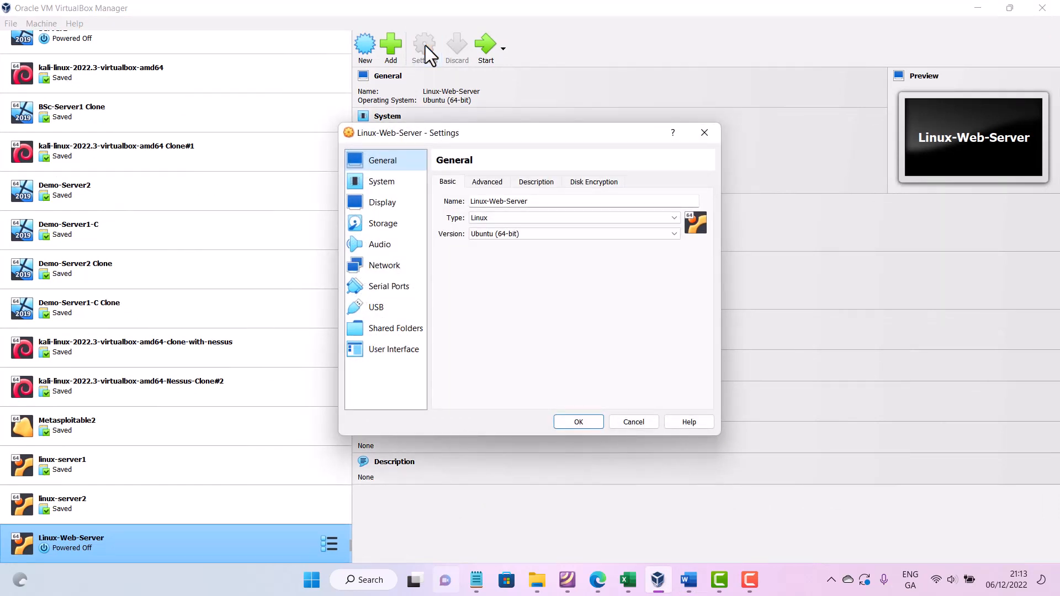
left_click(383, 224)
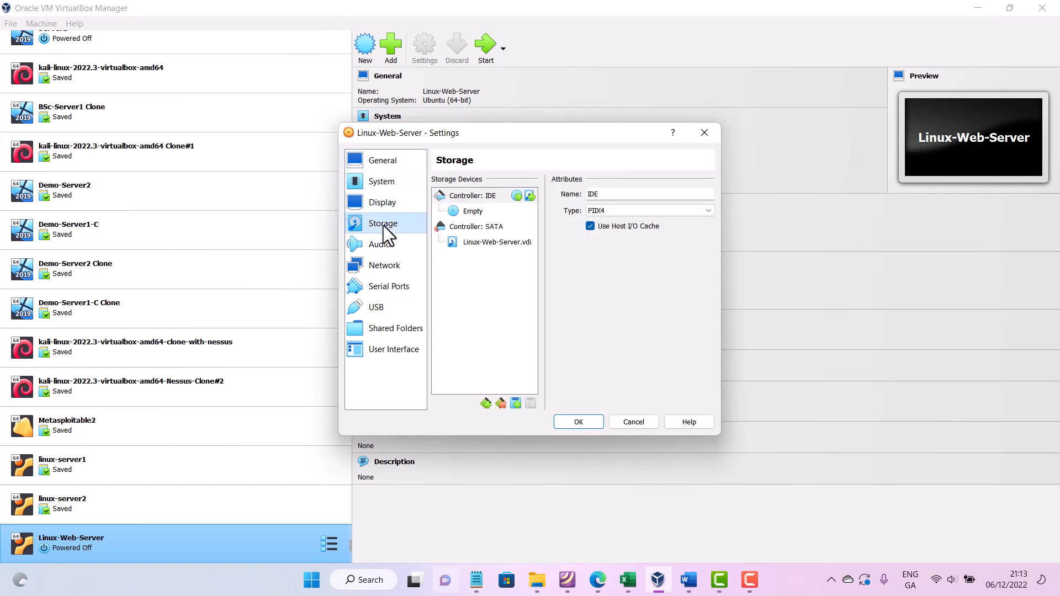
key("F9")
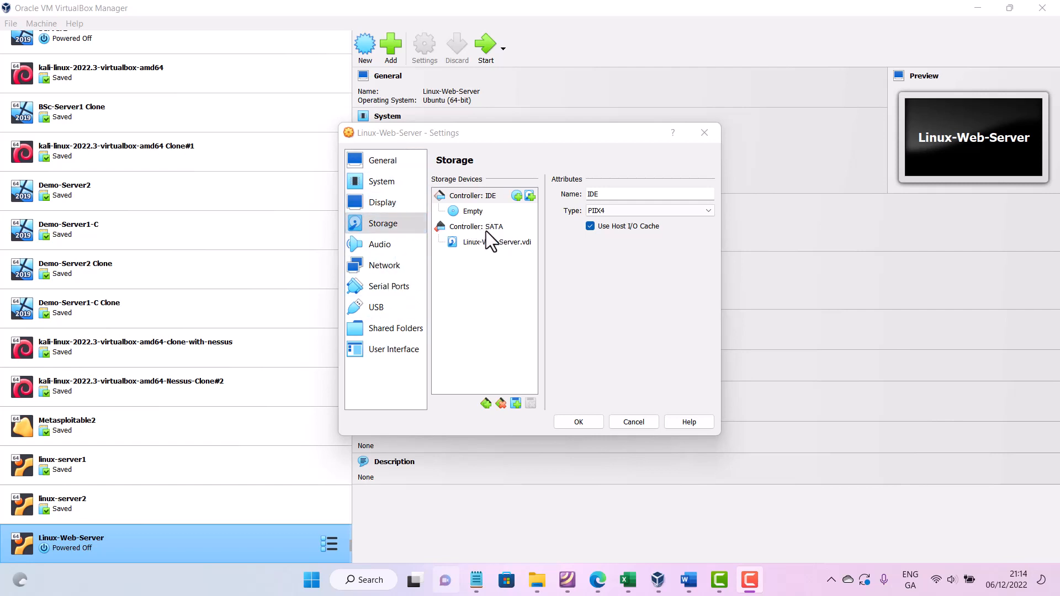
- Load ubuntu-22.04.1-live-server-amd64 (1).iso from the ISO image library into the empty IDE optical drive
left_click(475, 212)
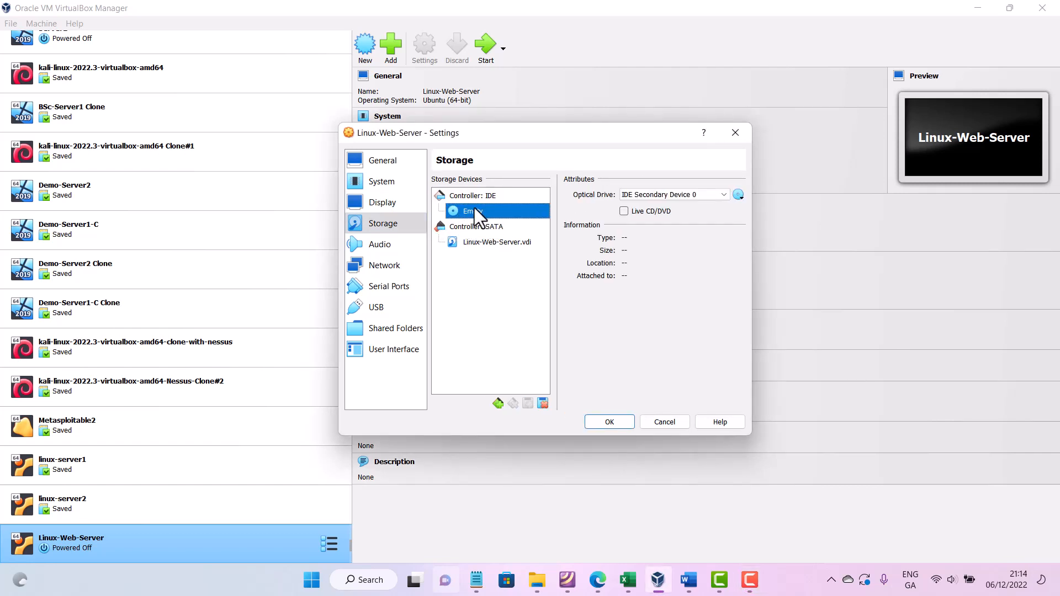
left_click(738, 195)
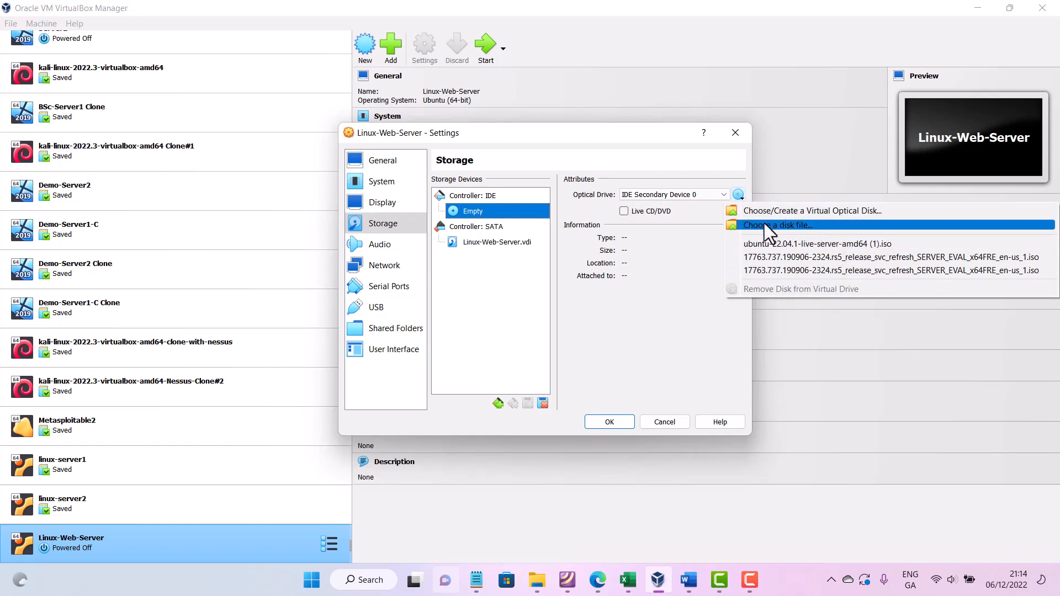
left_click(789, 227)
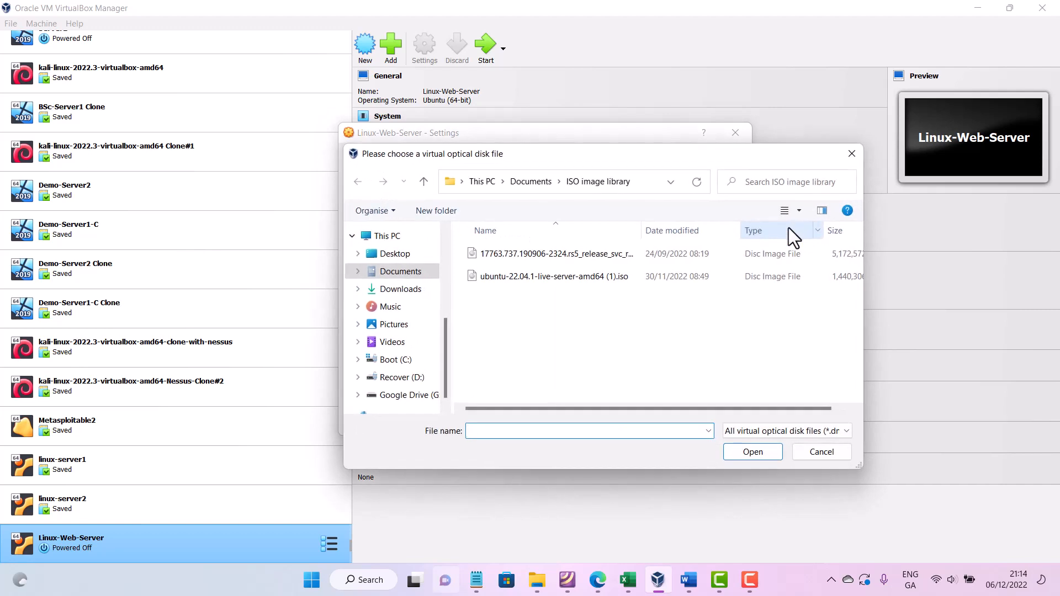
left_click(538, 270)
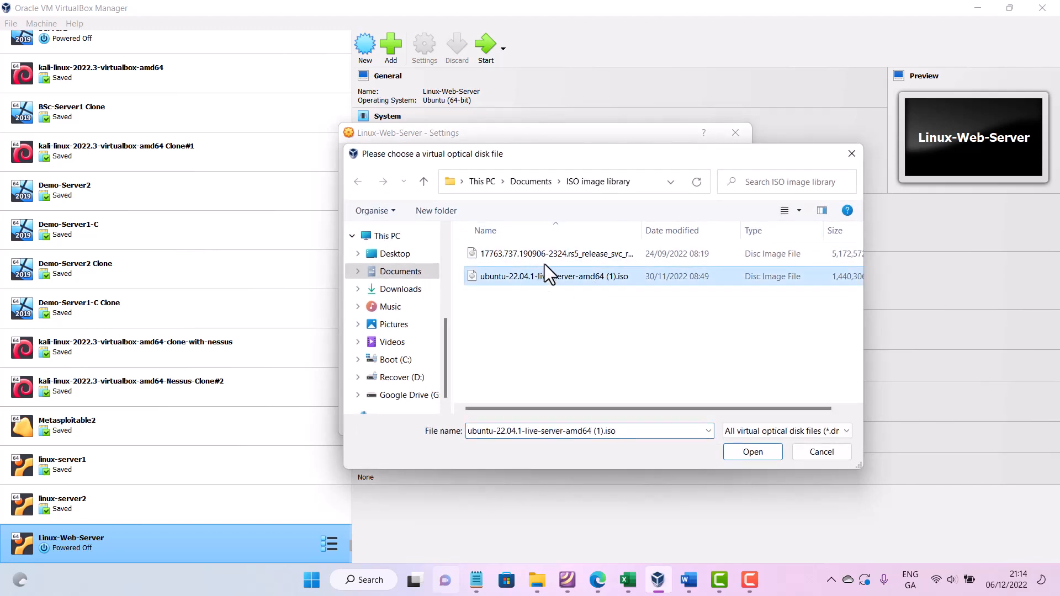
left_click(743, 454)
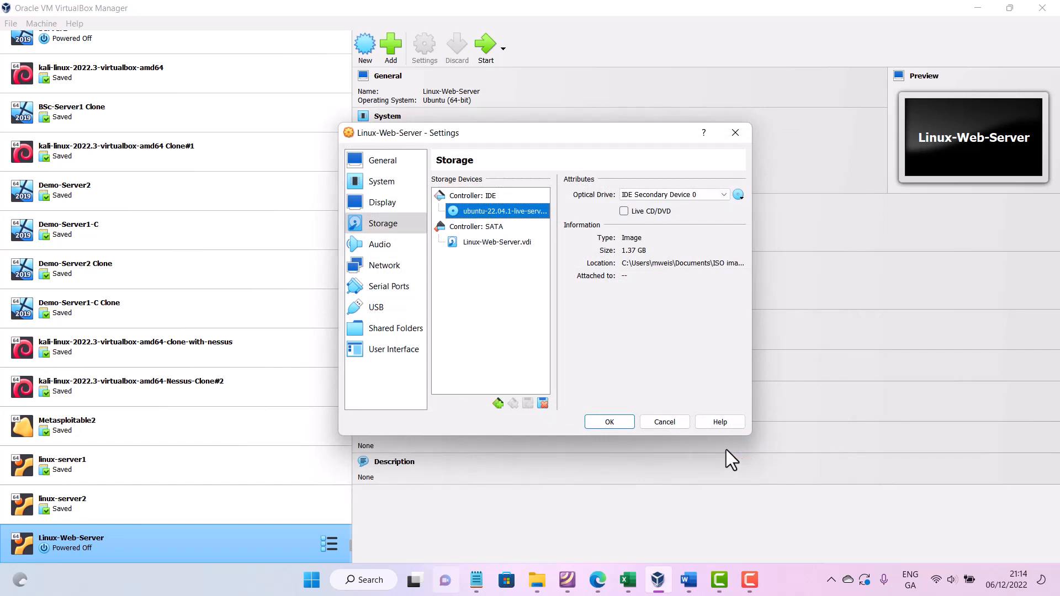
- Save the storage change, then attach network Adapter 1 of Linux-Web-Server to the Host-only Adapter
left_click(610, 422)
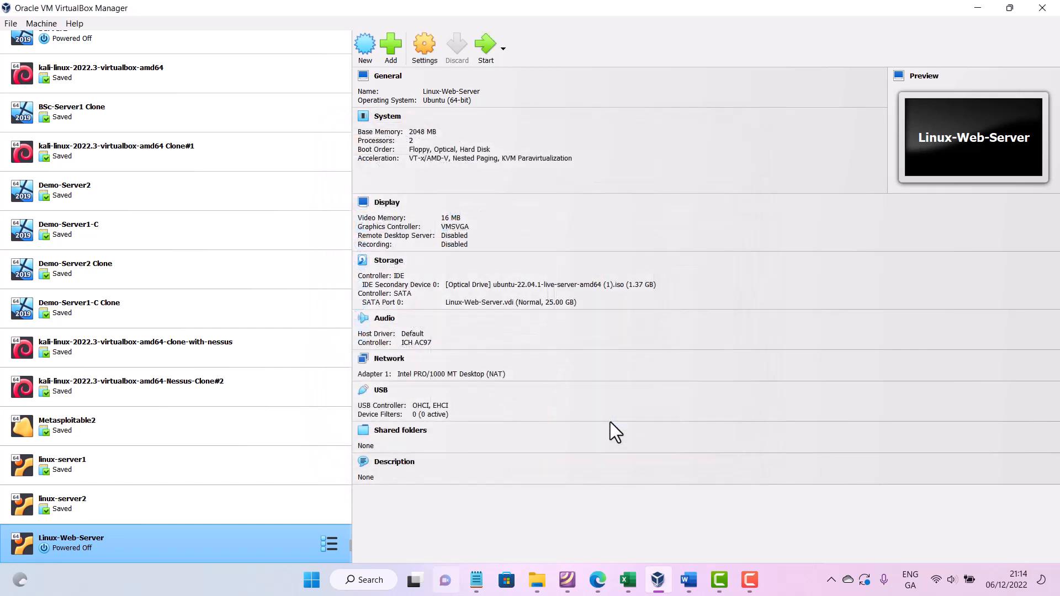
left_click(422, 45)
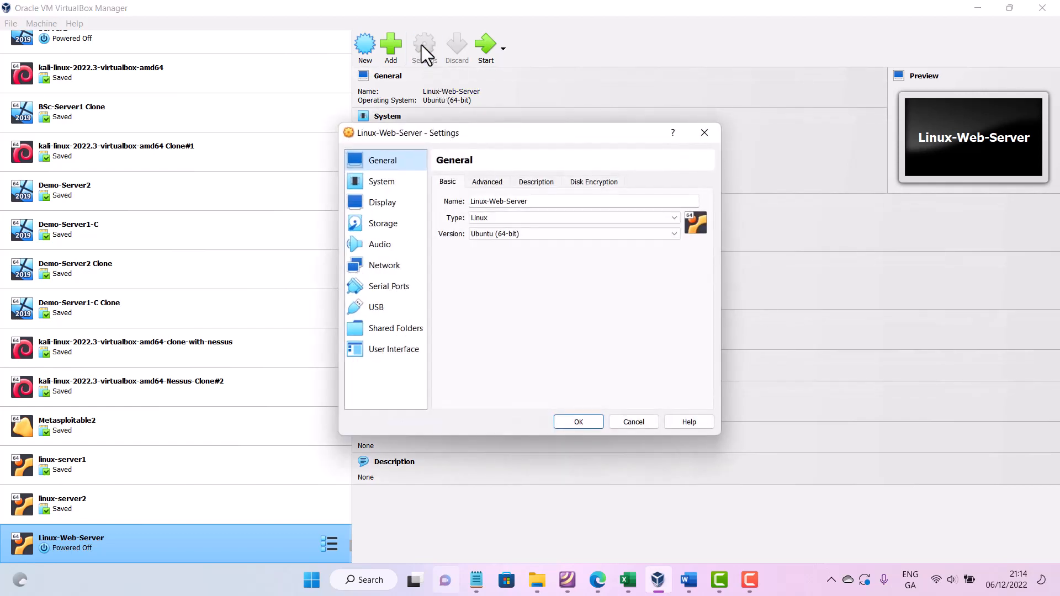
left_click(386, 271)
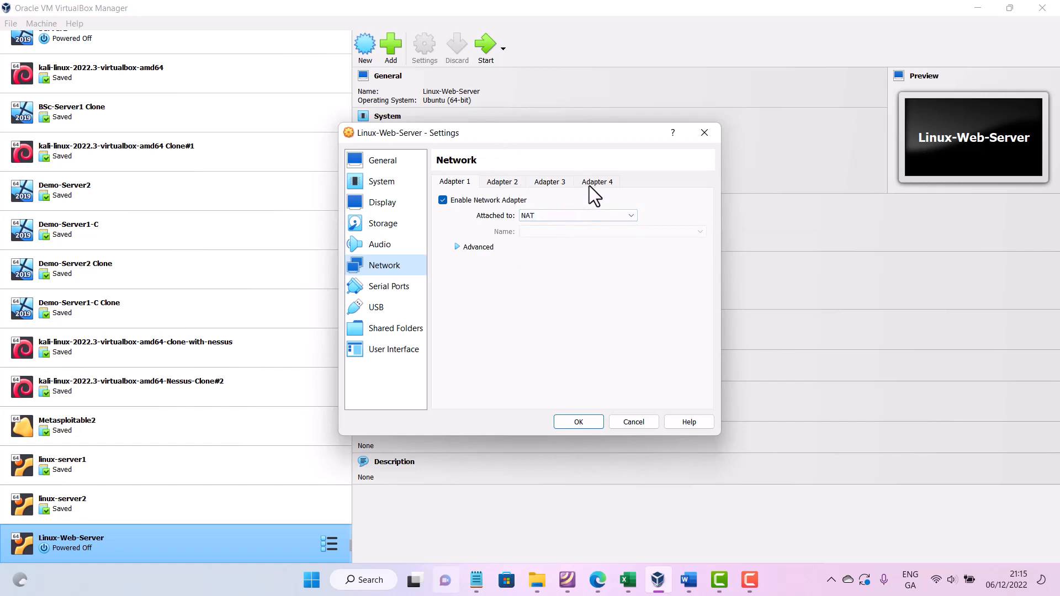
left_click(528, 217)
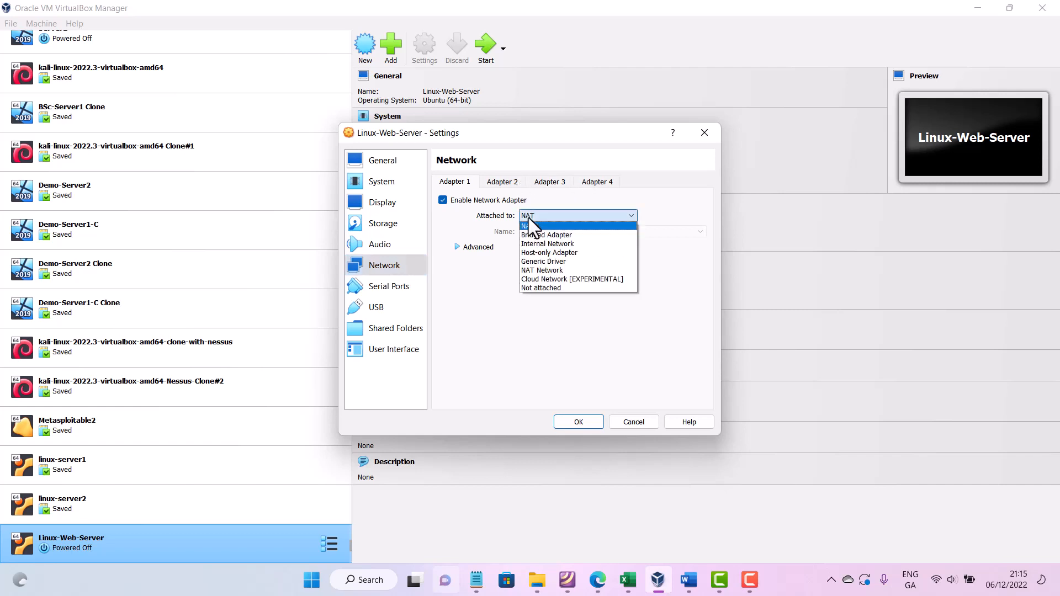
left_click(538, 254)
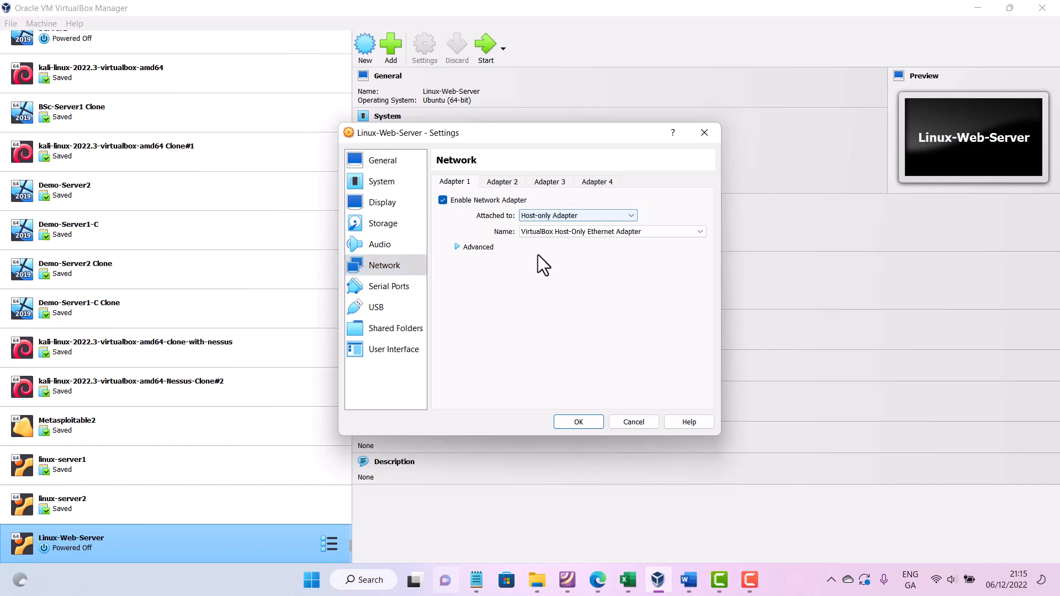
- Enable network Adapter 4 and attach it to NAT
left_click(503, 182)
left_click(545, 182)
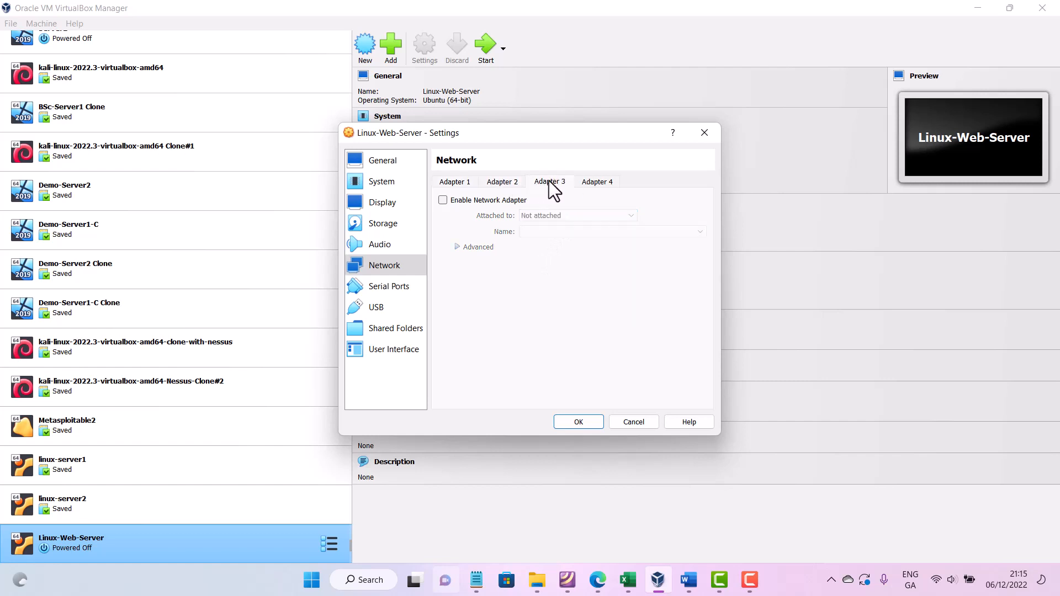
left_click(608, 184)
left_click(448, 198)
left_click(532, 215)
left_click(533, 226)
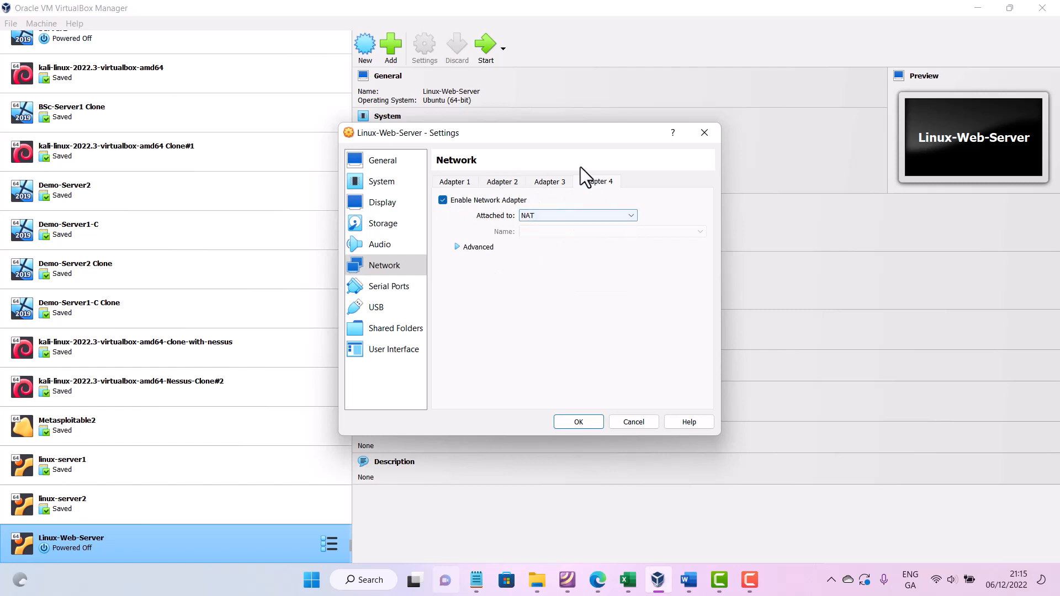
left_click(453, 184)
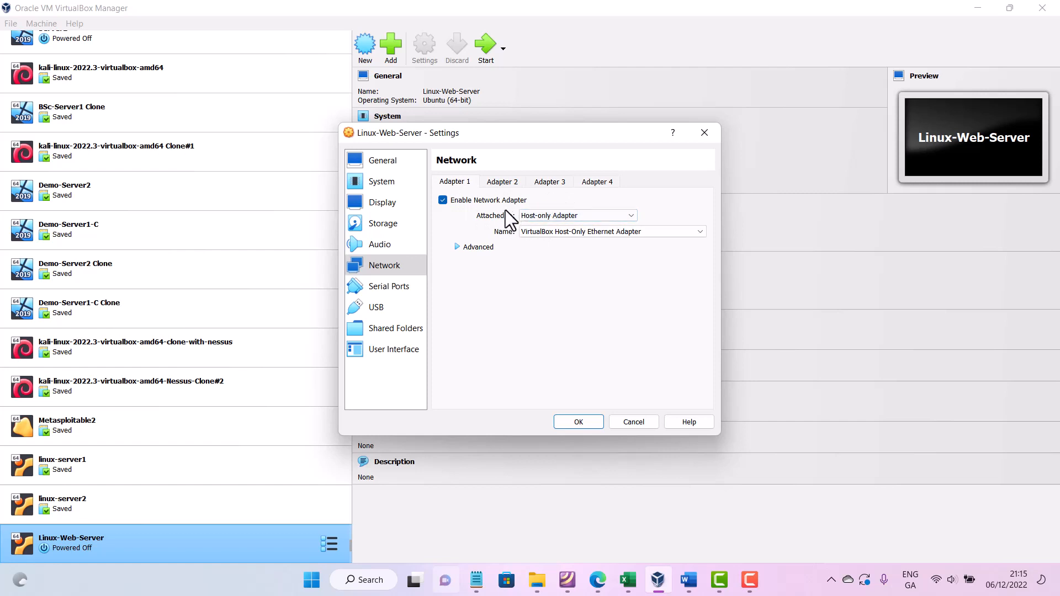
left_click(545, 214)
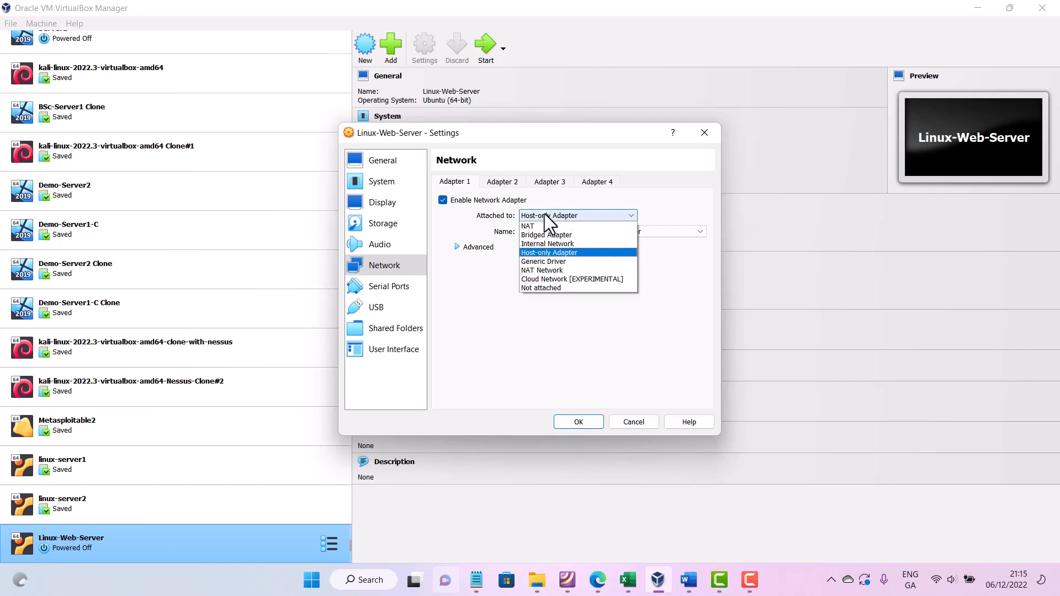
left_click(551, 244)
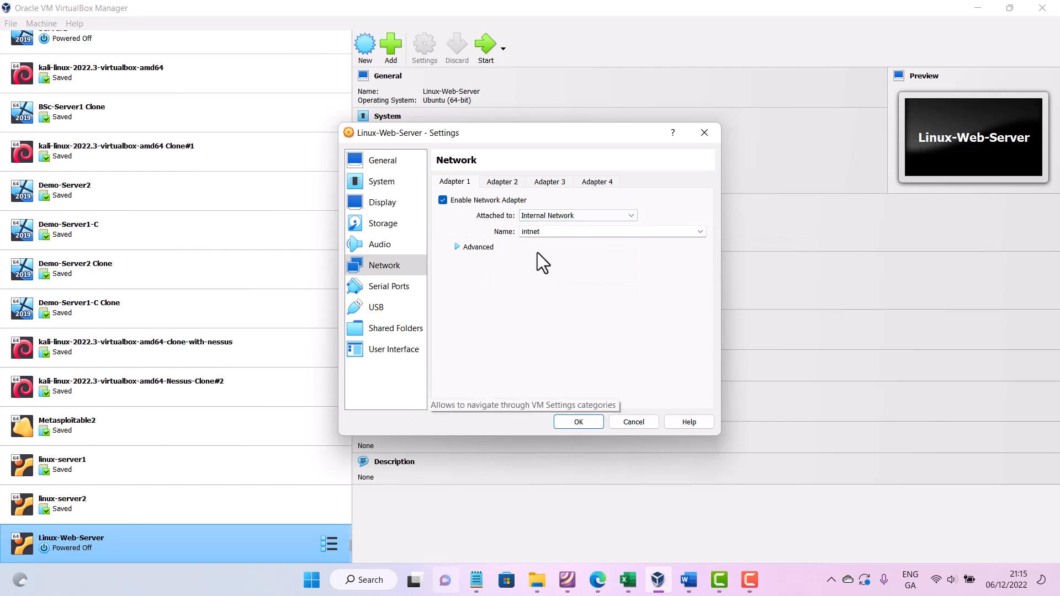
left_click(540, 214)
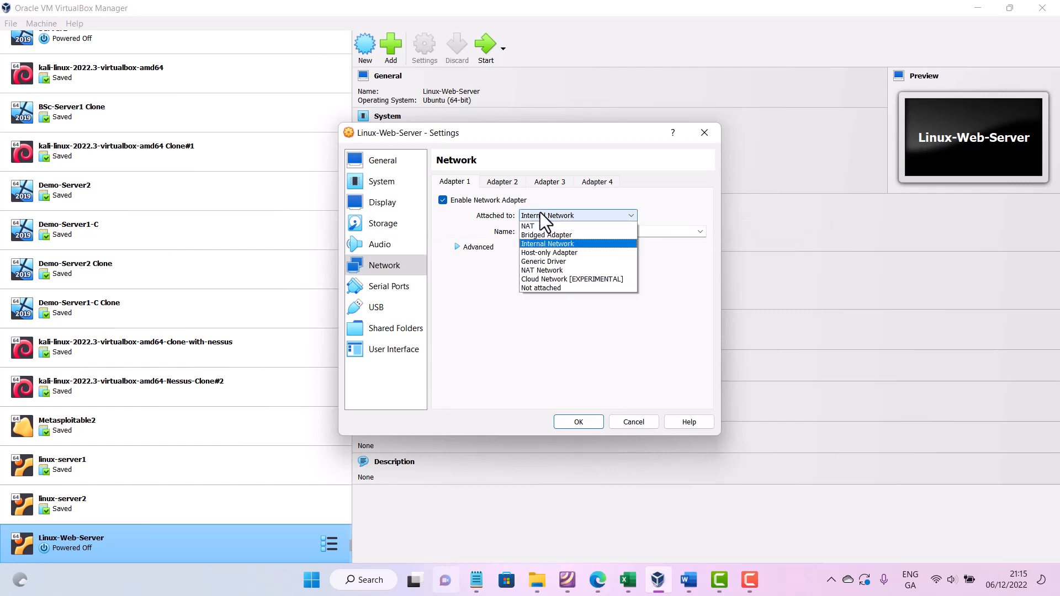
left_click(531, 253)
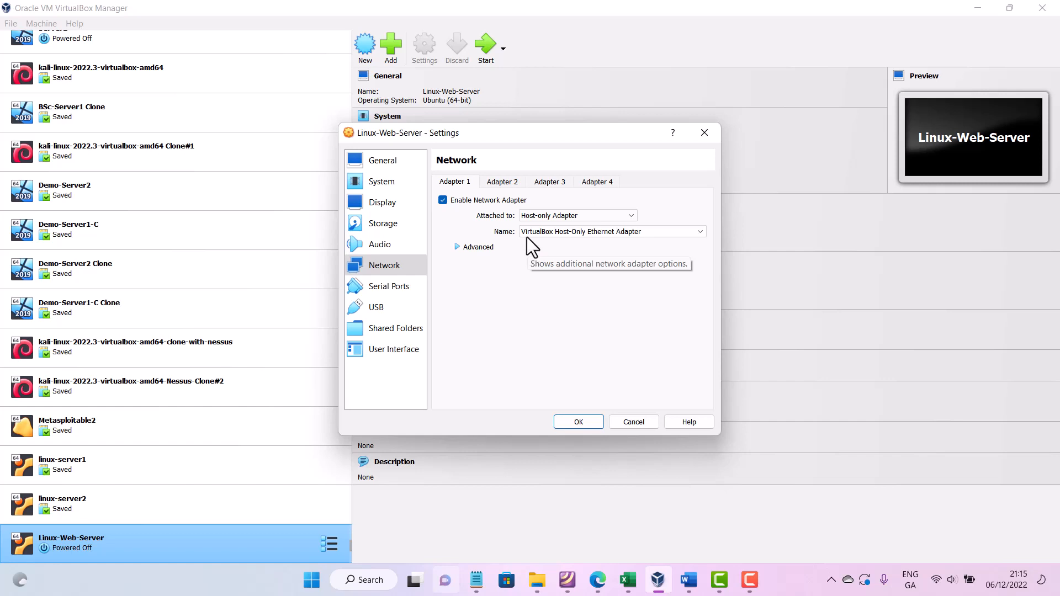
- Save the virtual machine's settings with Host-only Adapter 1 and NAT Adapter 4
left_click(381, 223)
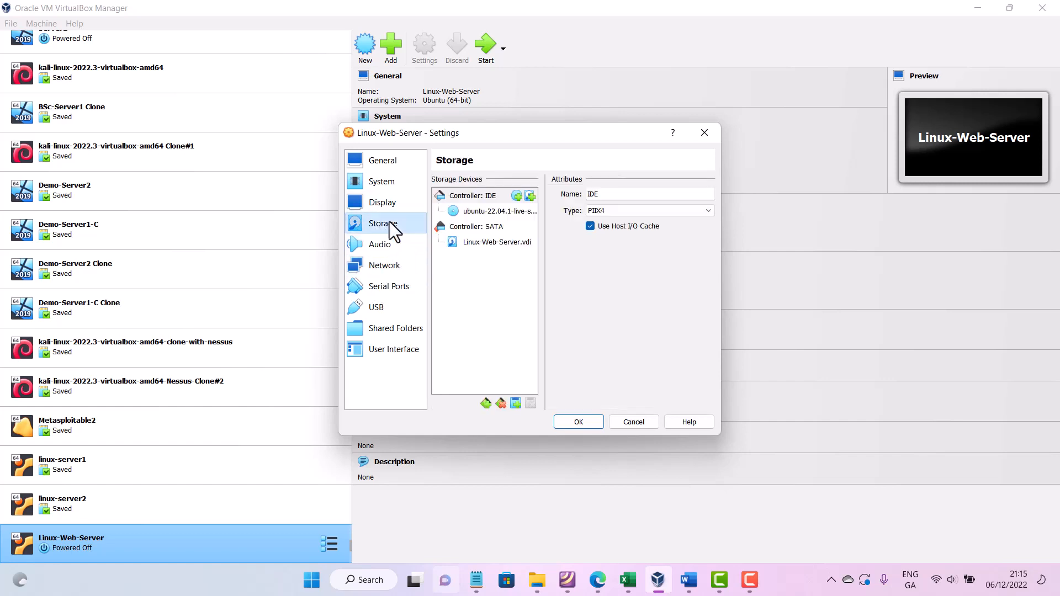
left_click(415, 268)
left_click(577, 421)
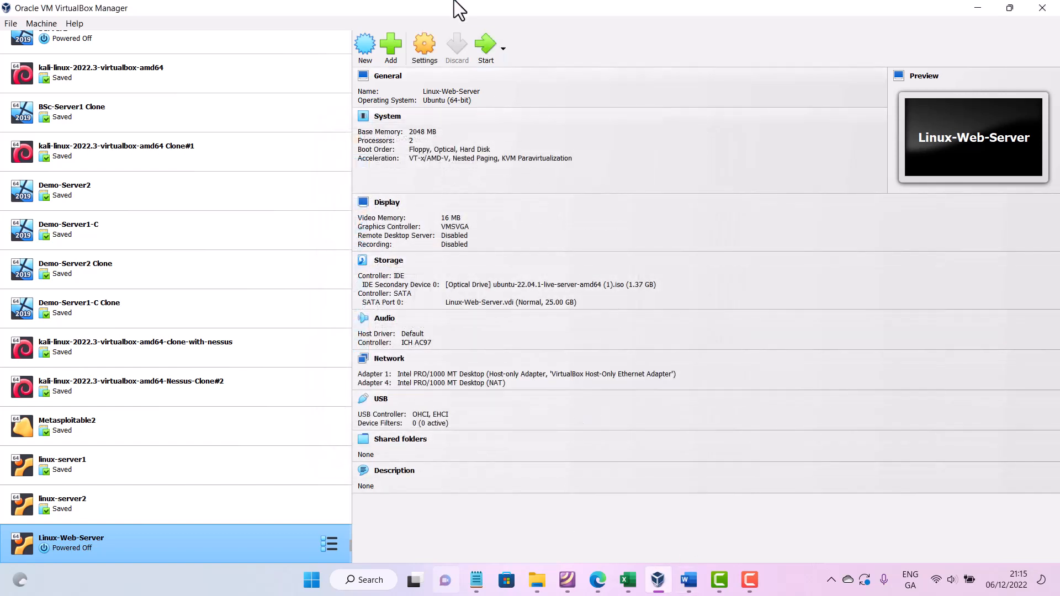
- Start the Linux-Web-Server virtual machine and boot the Try or Install Ubuntu Server entry
left_click(486, 49)
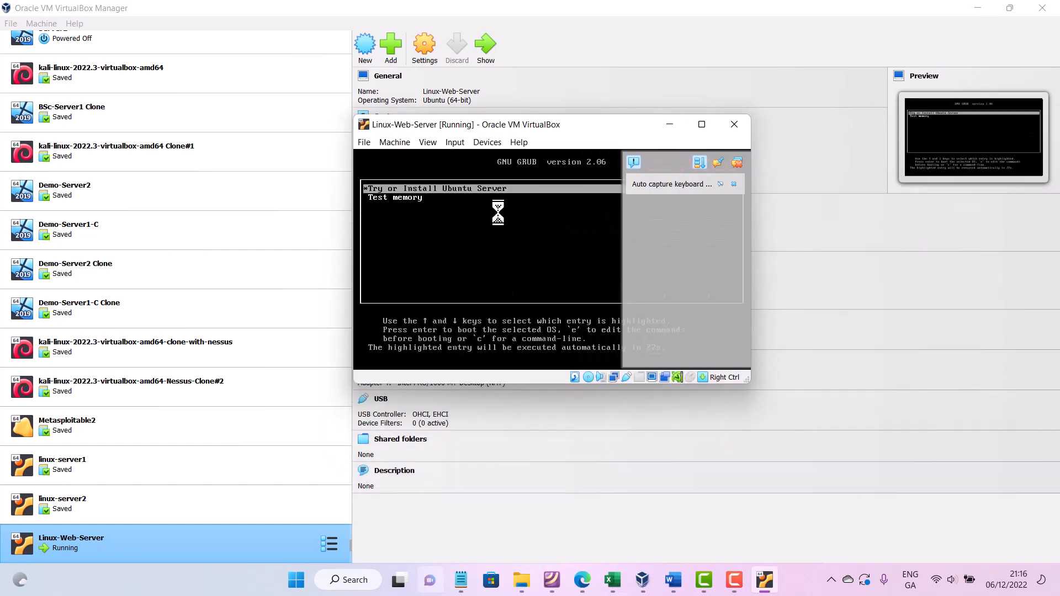
key("Return")
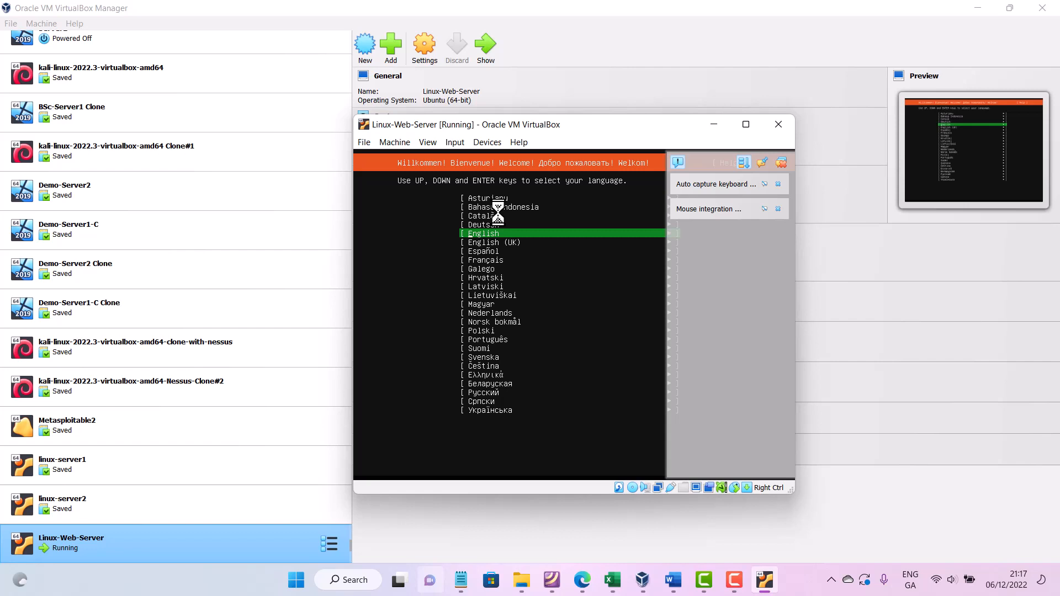
- Choose English (UK) as the installer language and continue without updating the installer
key("Down")
key("Return")
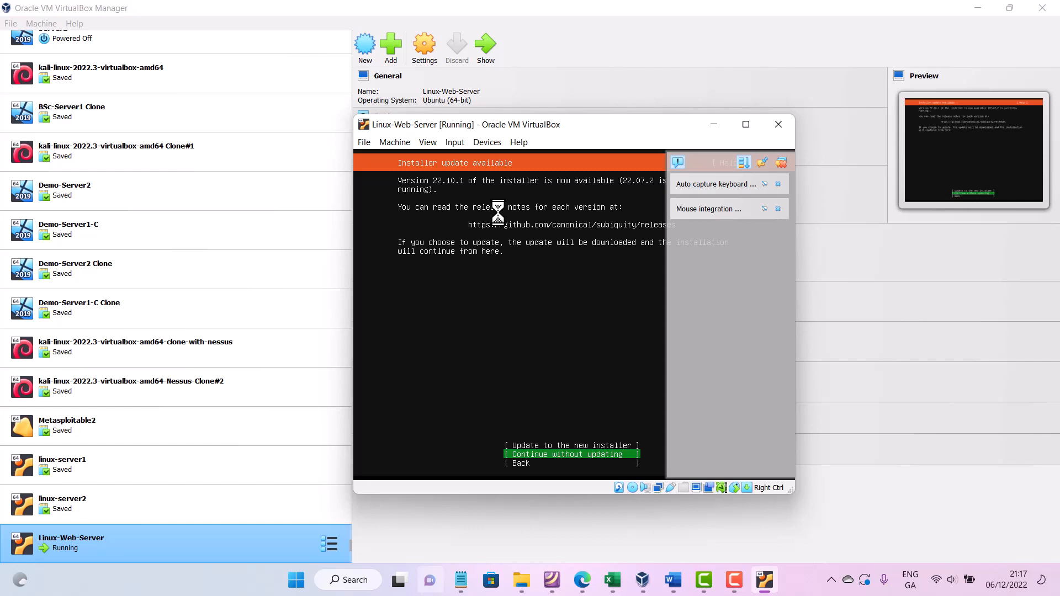
key("Return")
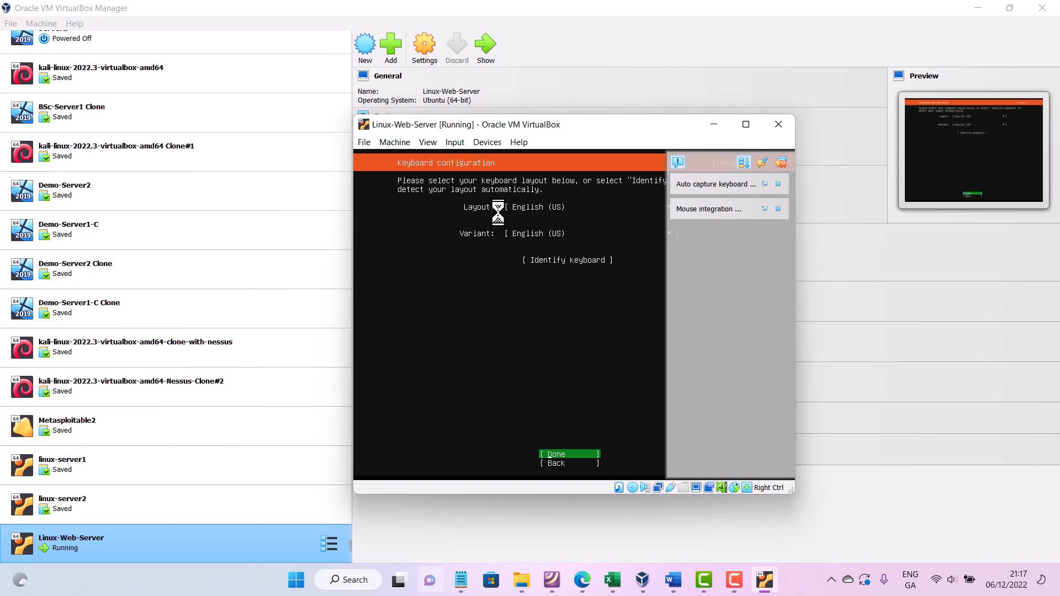
- Set the keyboard layout and variant to English (UK) and confirm the keyboard configuration
key("Down")
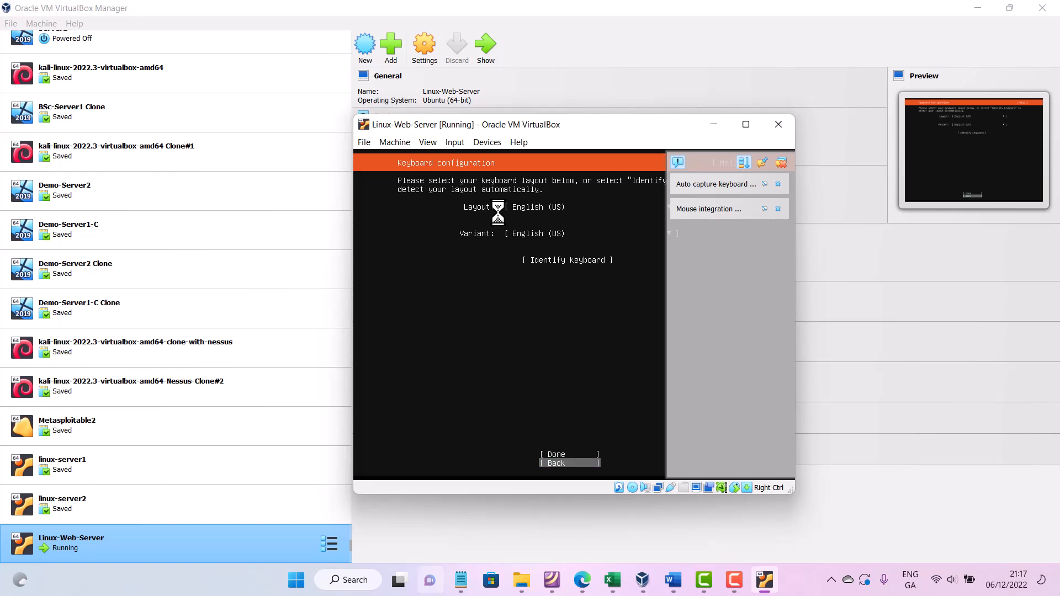
key("Tab")
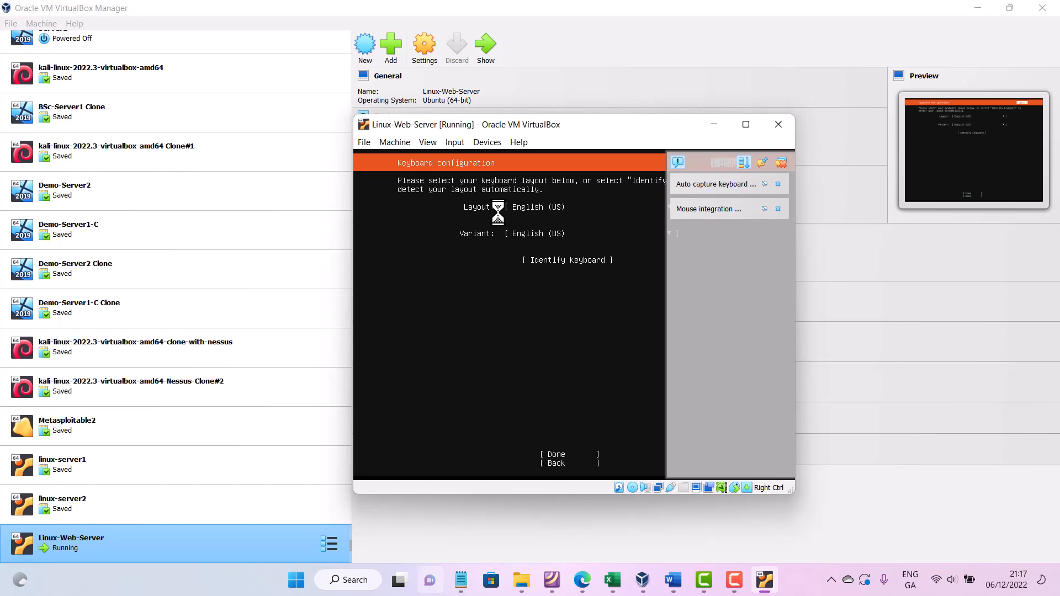
key("Tab")
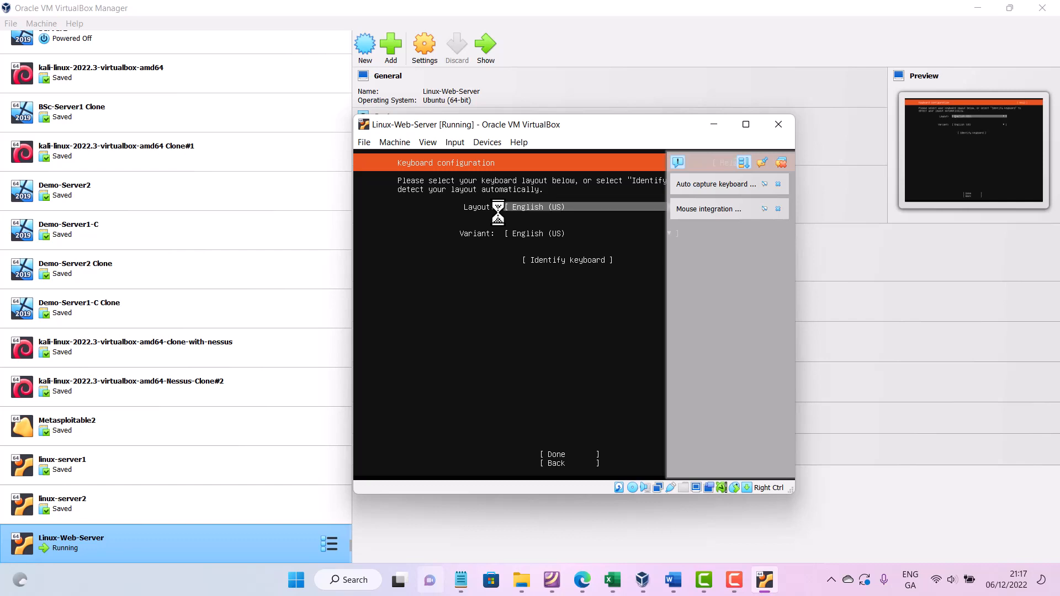
key("Return")
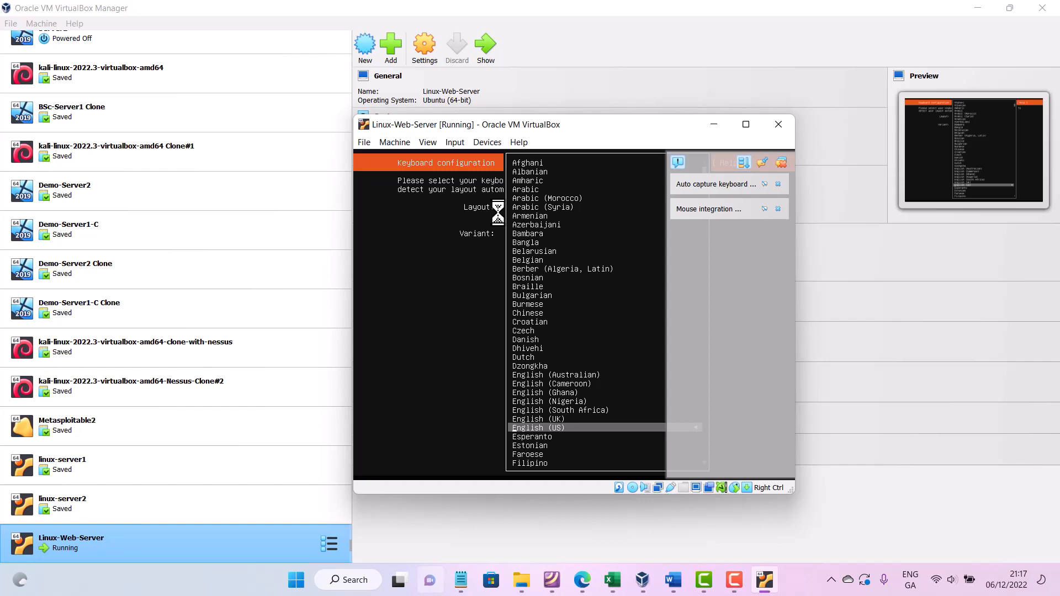
key("Up")
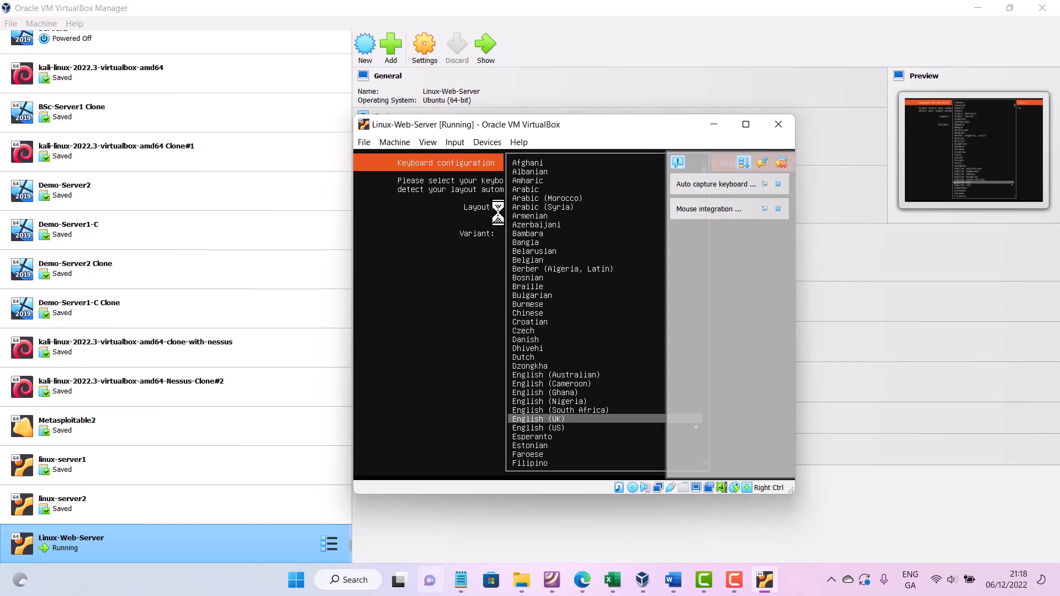
key("Return")
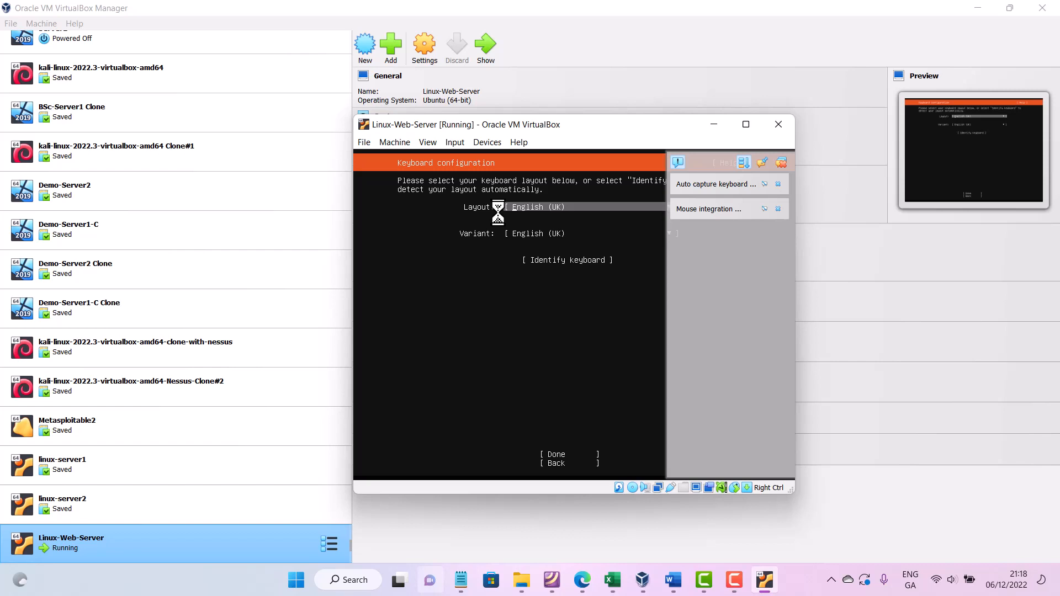
key("Return")
key("Return")
key("Tab")
key("Tab")
key("Tab")
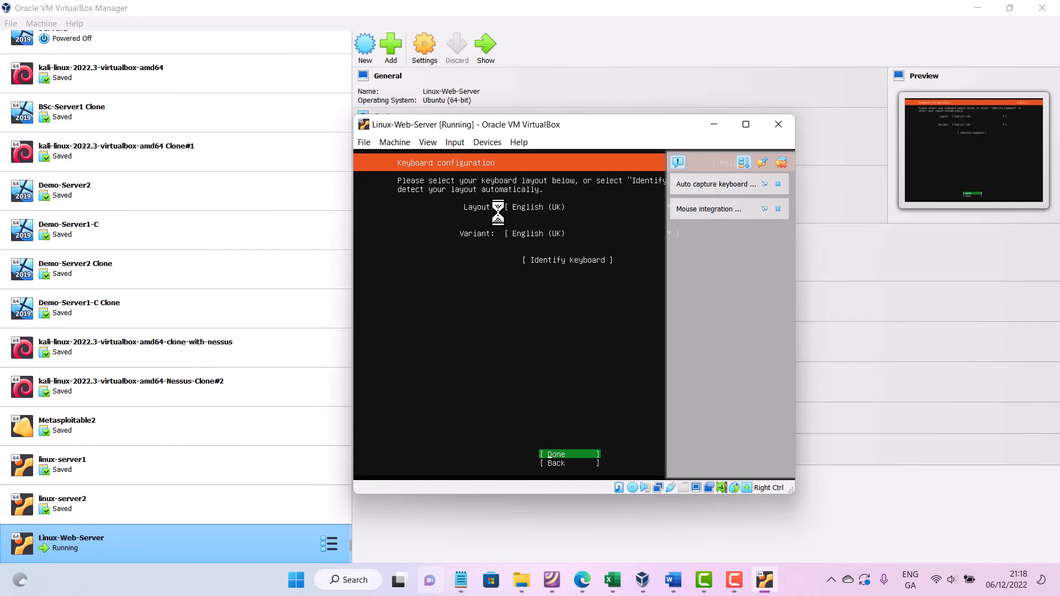
key("Return")
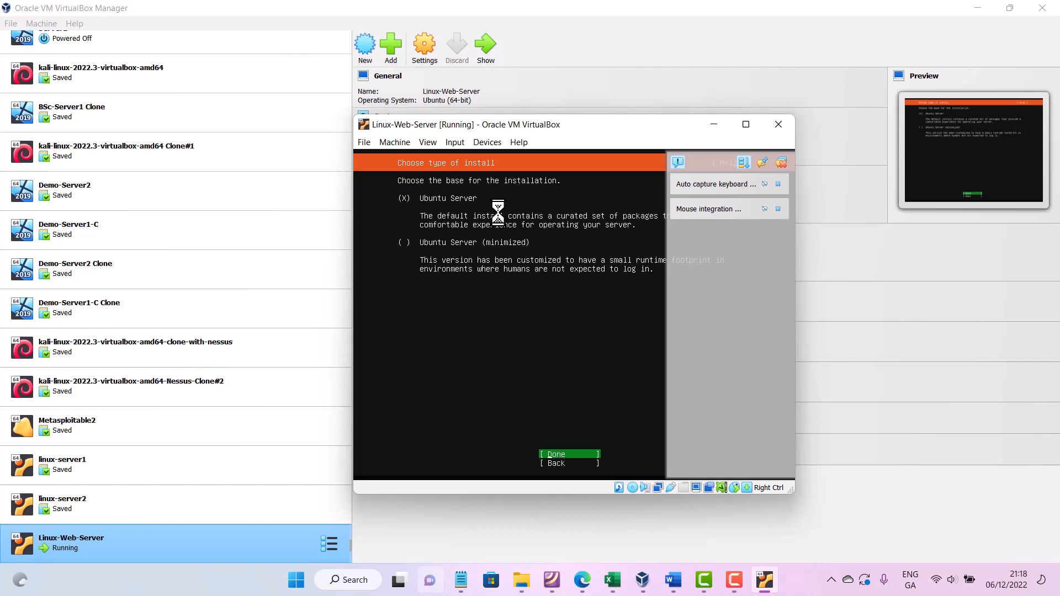
- Accept the Ubuntu Server install type, default network connections, empty proxy and default archive mirror
key("Return")
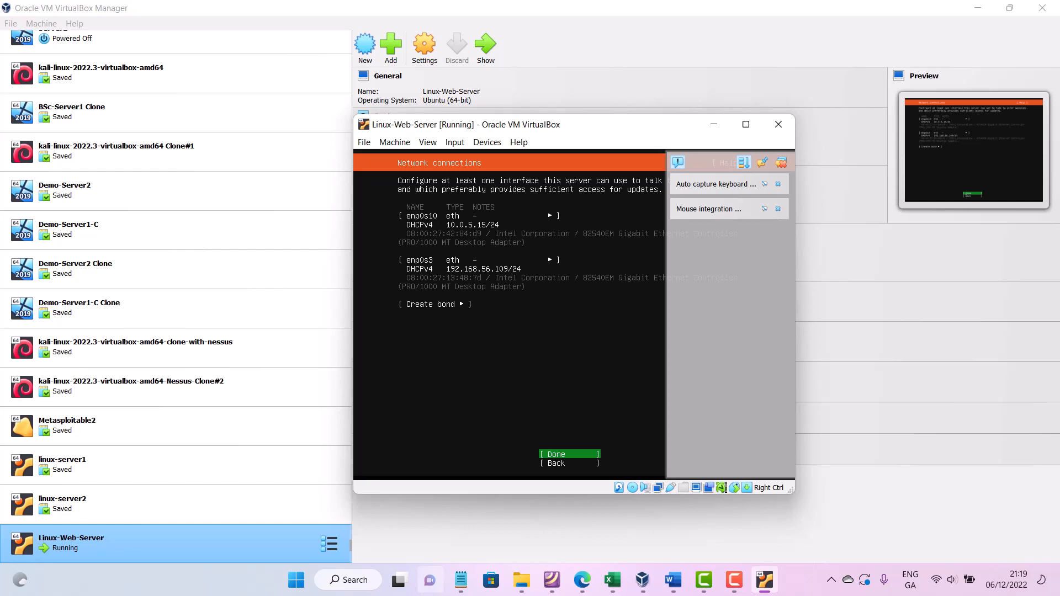
key("Return")
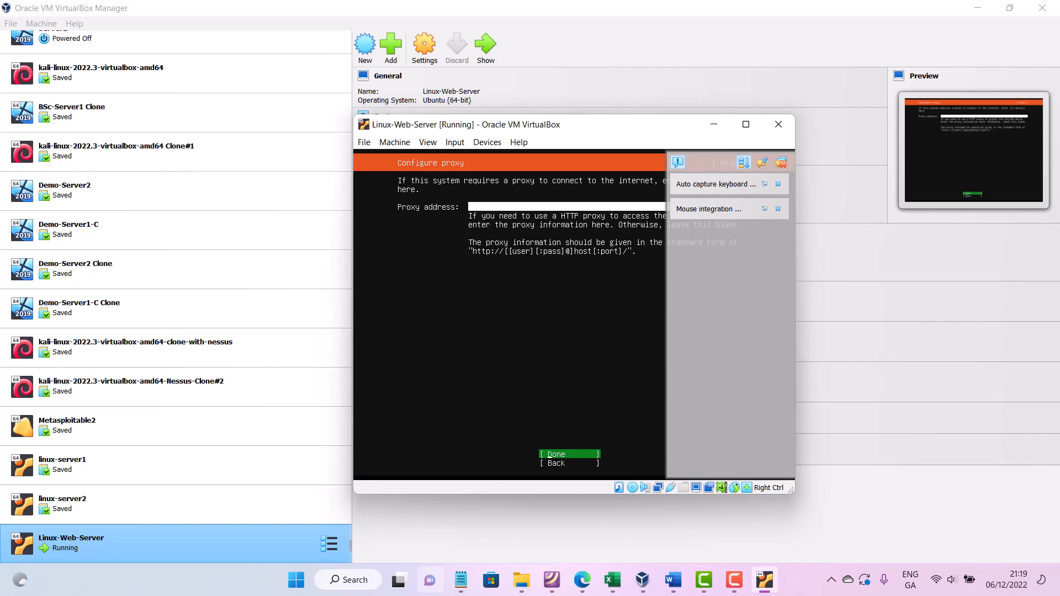
key("Return")
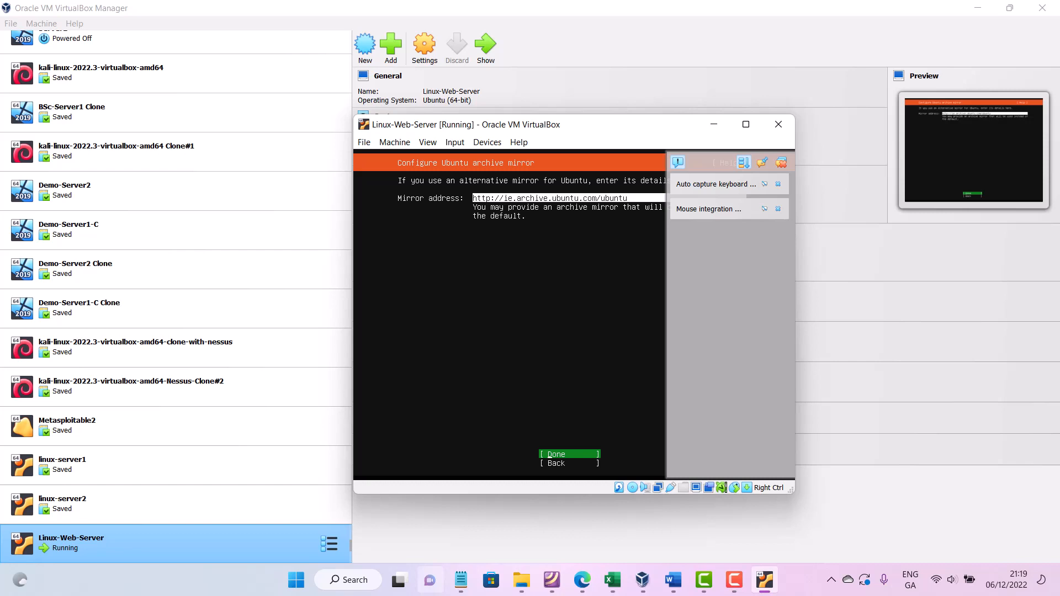
left_click(780, 162)
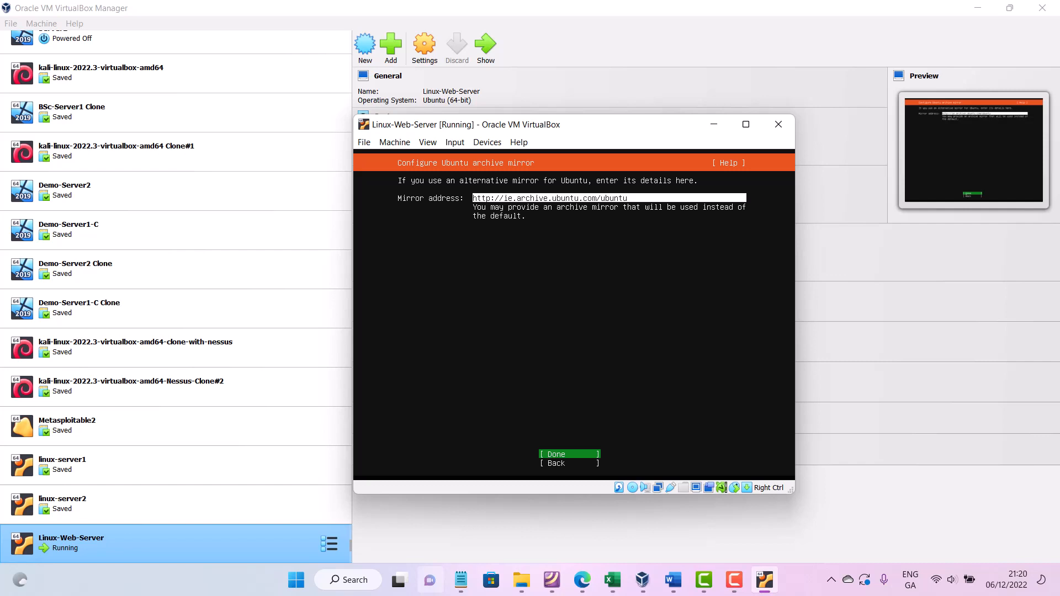
key("Return")
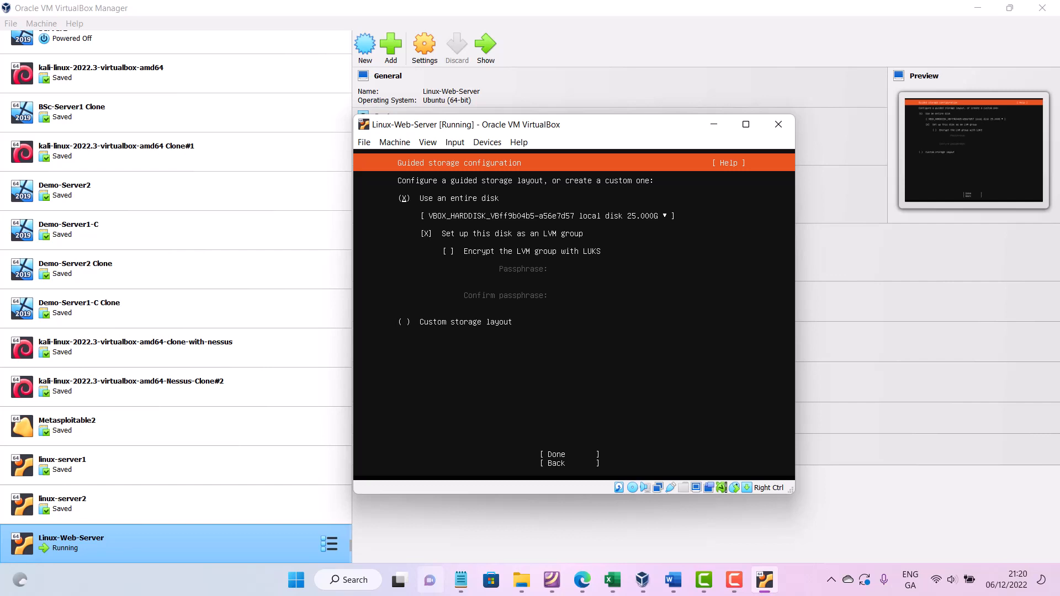
- Accept the guided storage configuration using the entire disk set up as an LVM group
key("Tab")
key("Tab")
key("Tab")
key("Tab")
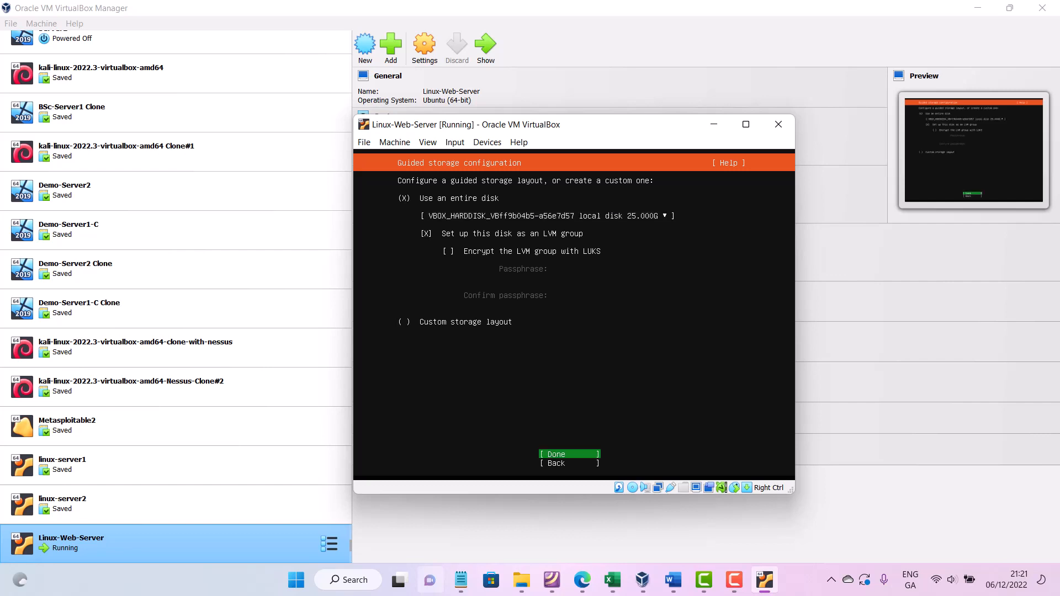
key("Tab")
key("Tab")
key("Tab")
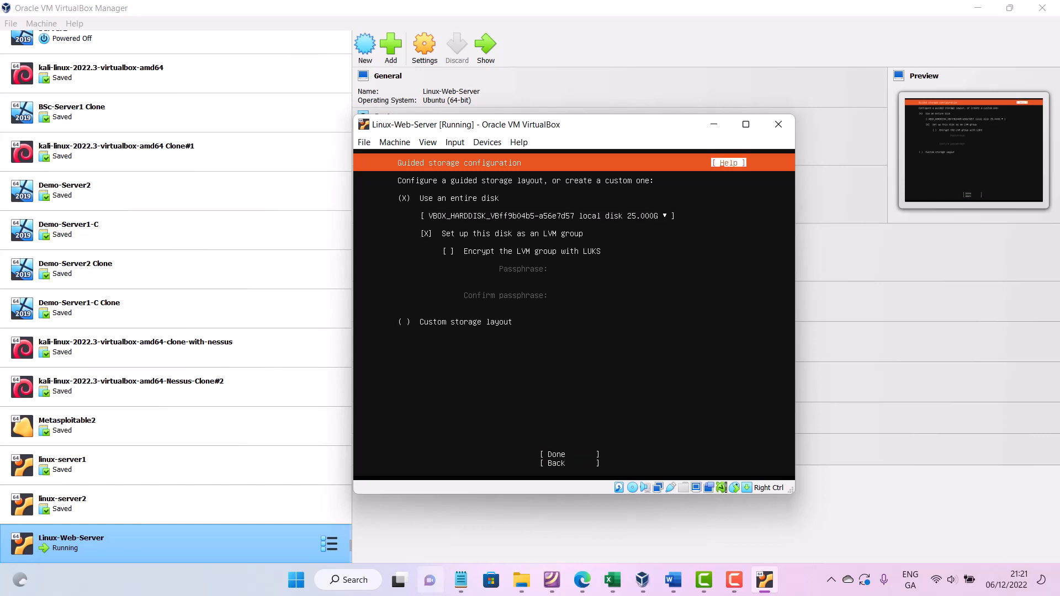
key("Tab")
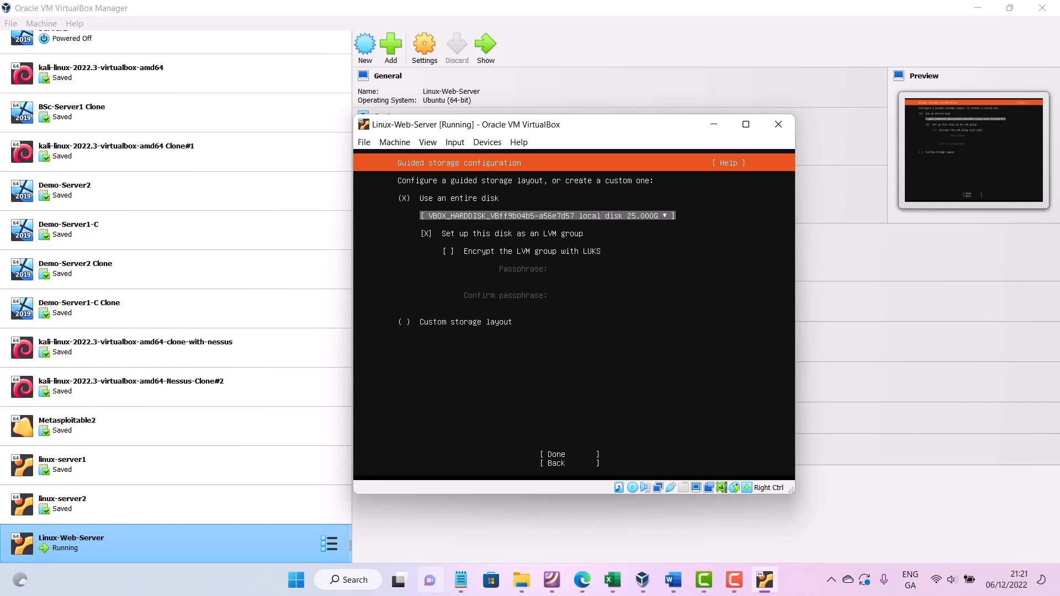
key("Tab")
key("Tab")
key("Tab")
key("Tab")
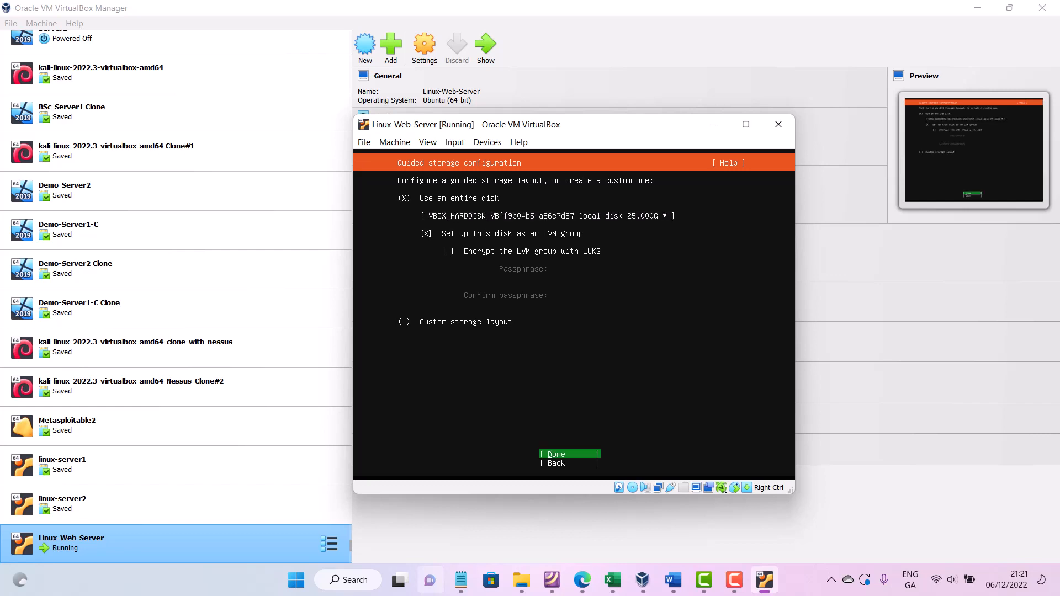
key("Return")
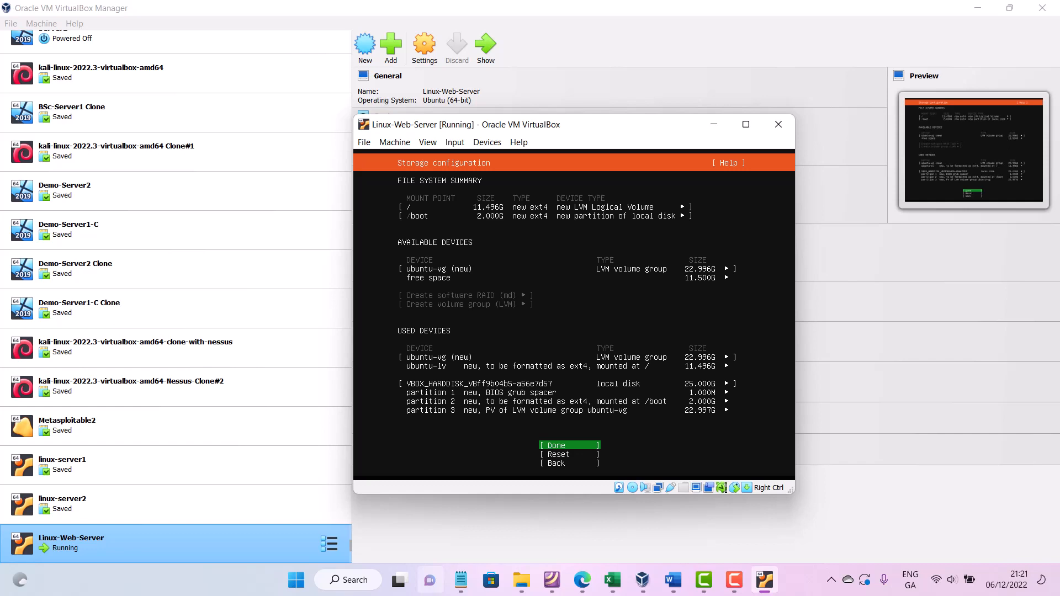
- Accept the storage configuration summary and confirm the destructive action to begin installation
key("Return")
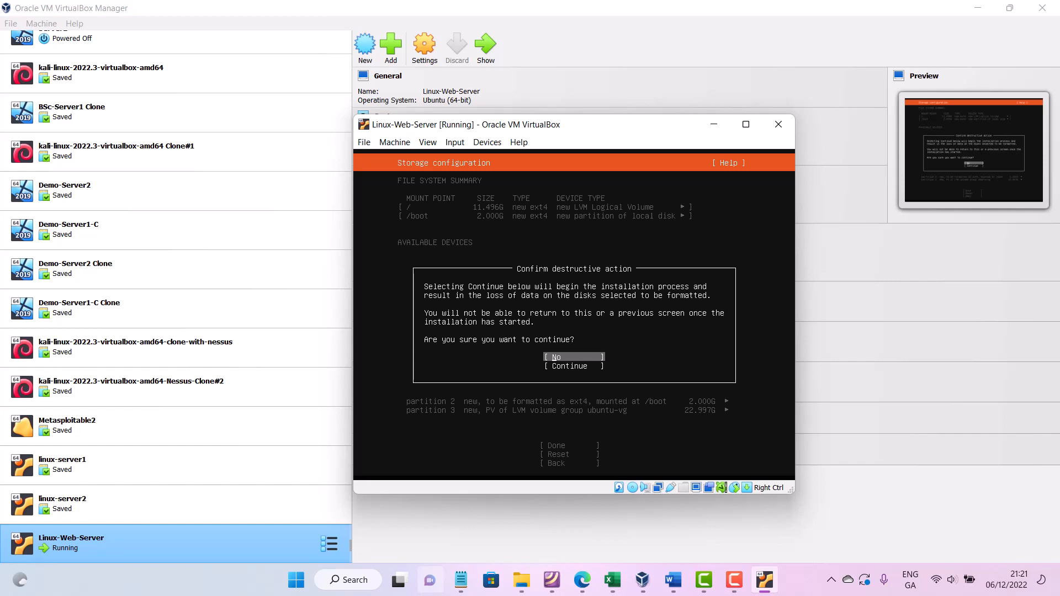
key("Down")
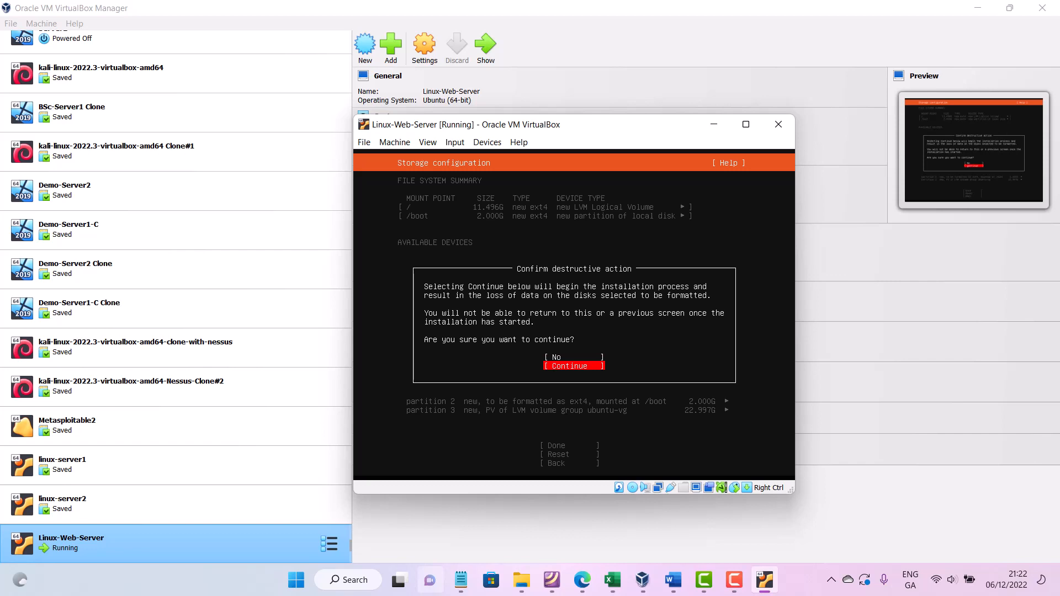
key("Return")
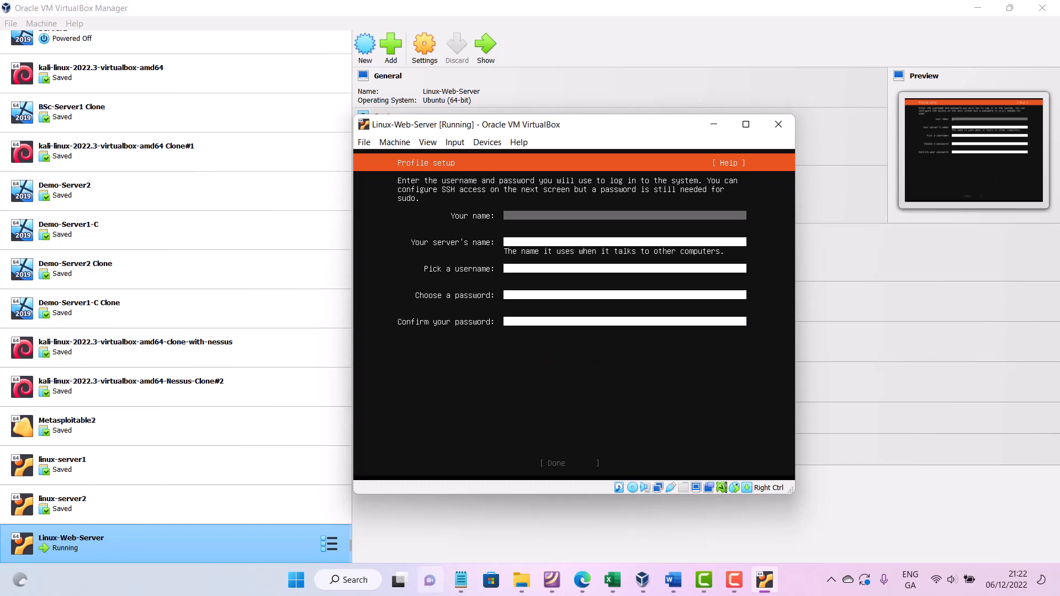
- Enter the user's first name and set the server's name to linux-web-server in the profile setup
type("michael")
key("Tab")
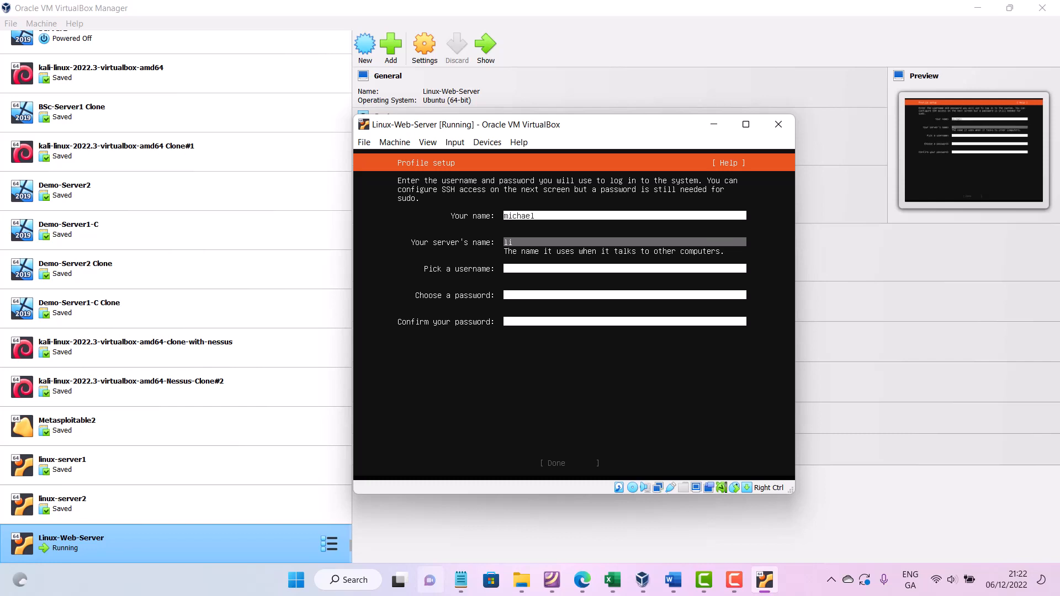
type("linux-web-server")
key("Tab")
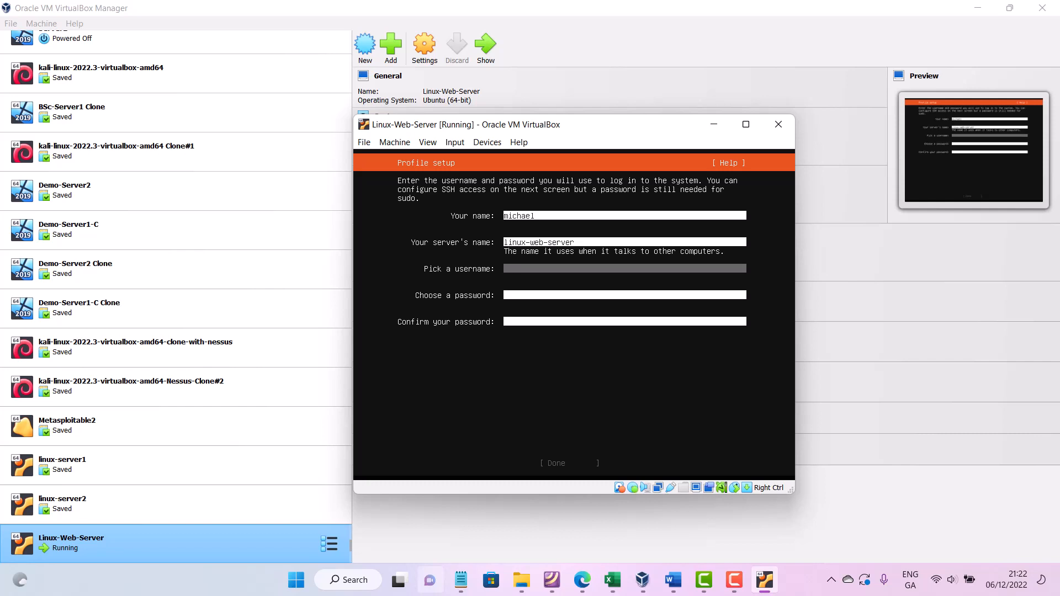
- Pick the user's username in the profile setup
type("mweis")
key("BackSpace")
key("BackSpace")
key("BackSpace")
key("BackSpace")
key("BackSpace")
key("BackSpace")
key("shift+m")
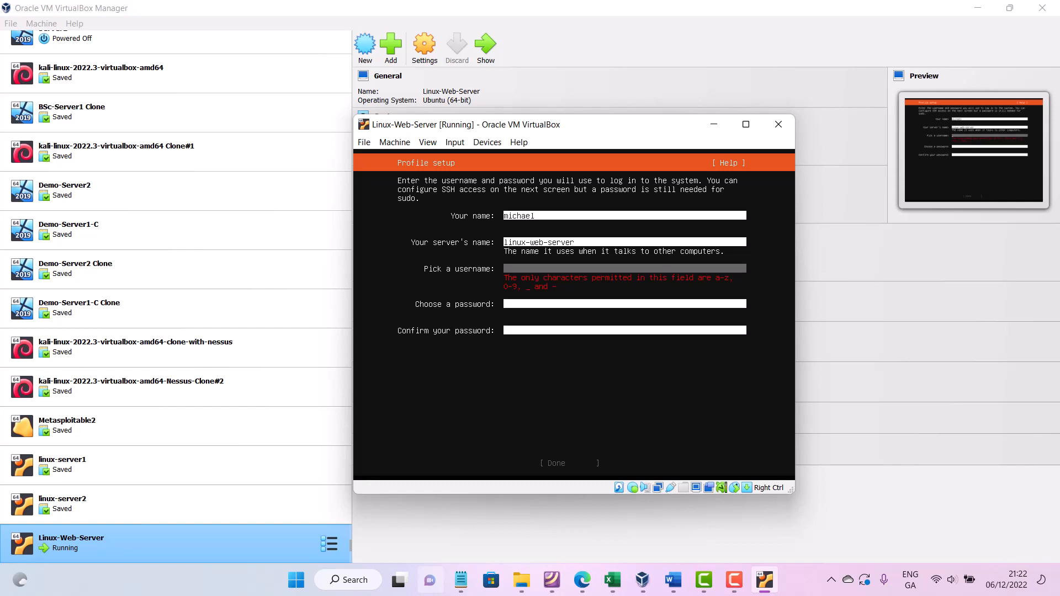
type("m")
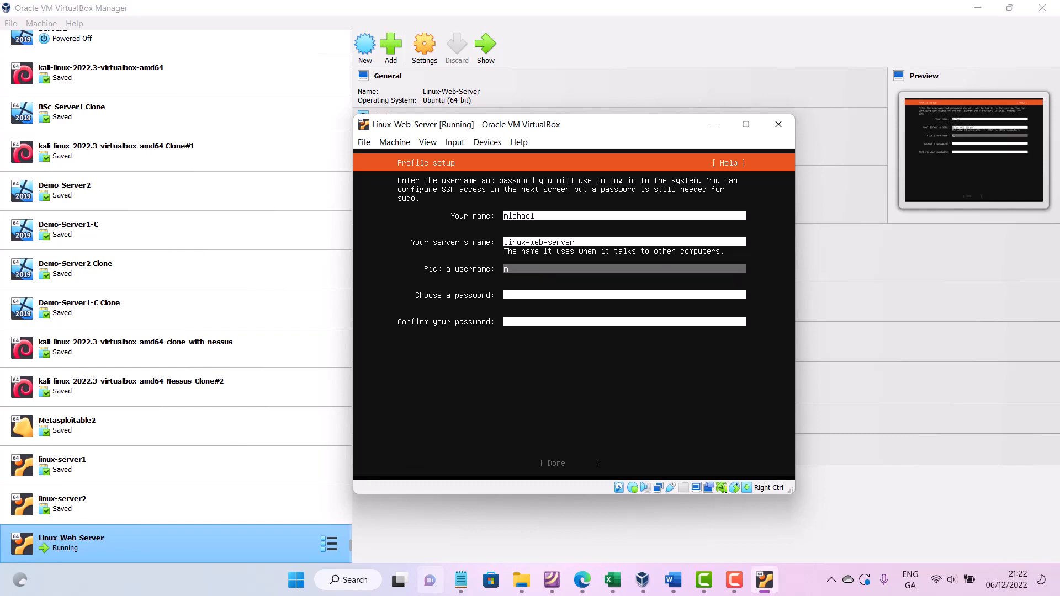
type("weiss")
key("Tab")
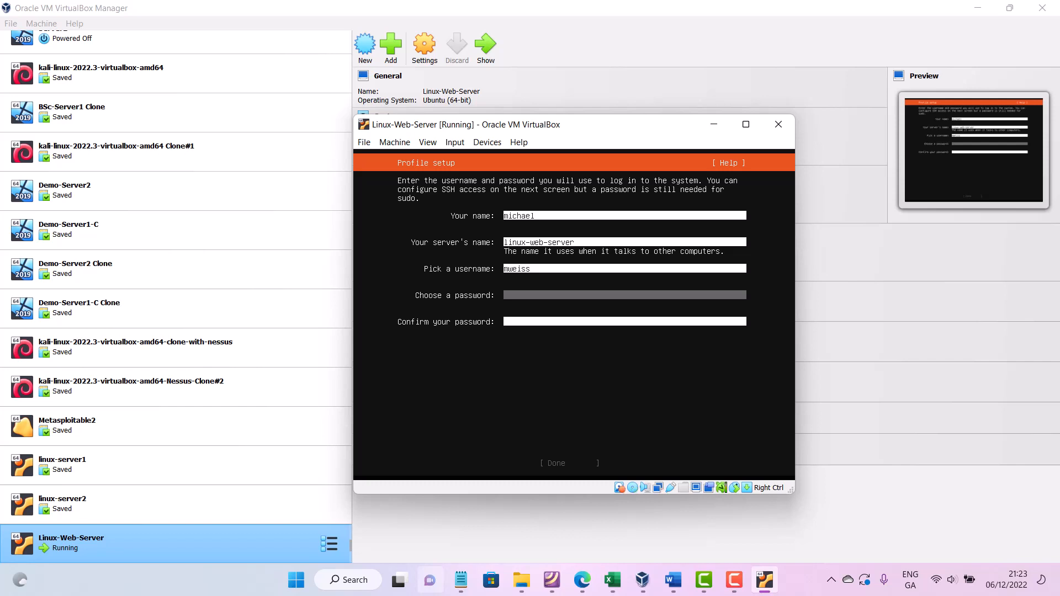
- Enter and confirm the account password, then finish the profile setup
type("********")
key("Tab")
type("*********")
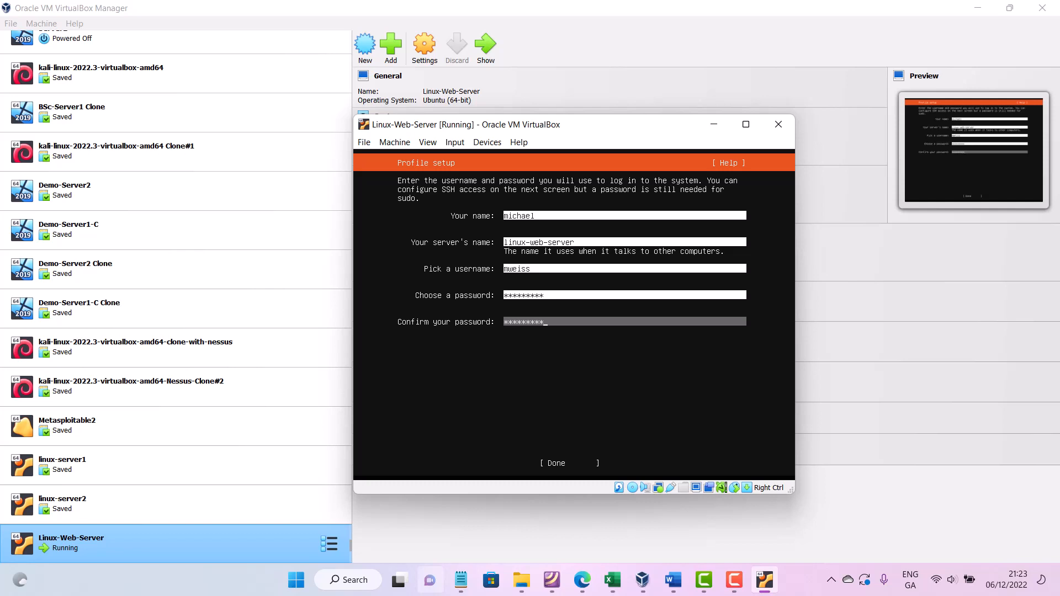
key("Tab")
key("Return")
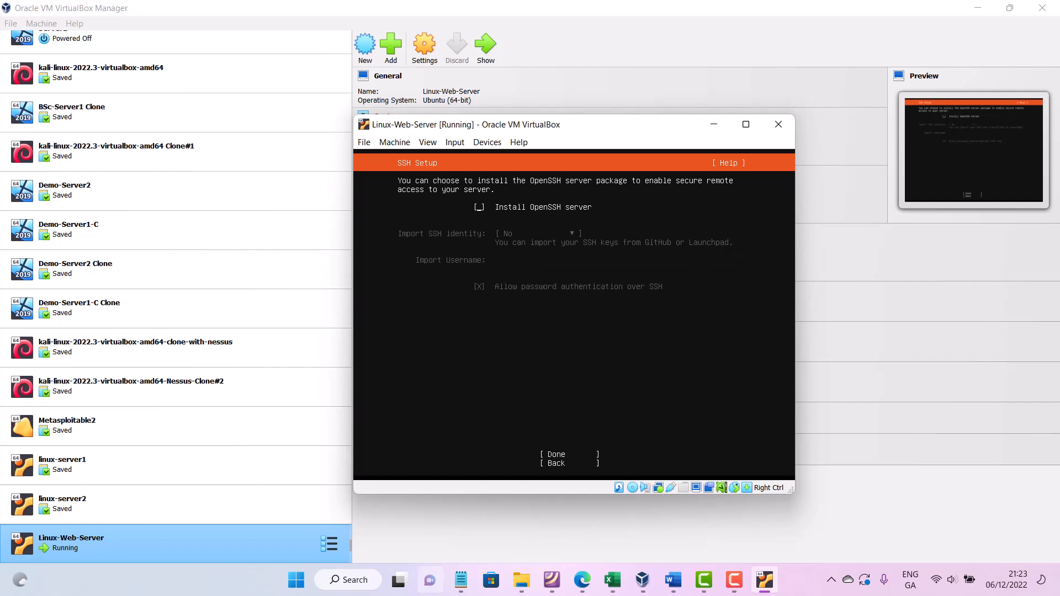
- Continue without installing OpenSSH server or any featured server snaps
key("Tab")
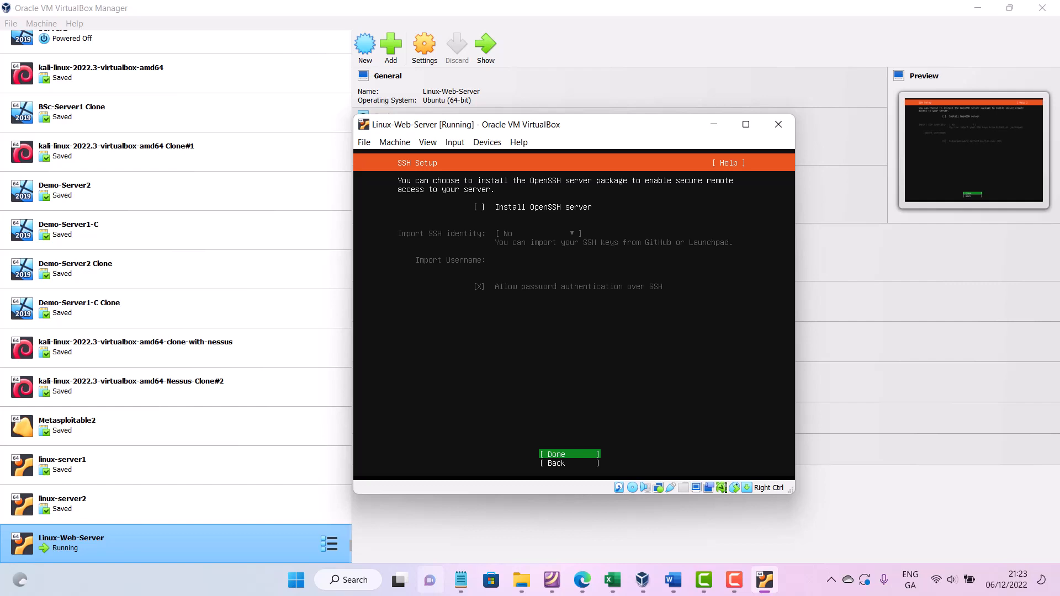
key("Return")
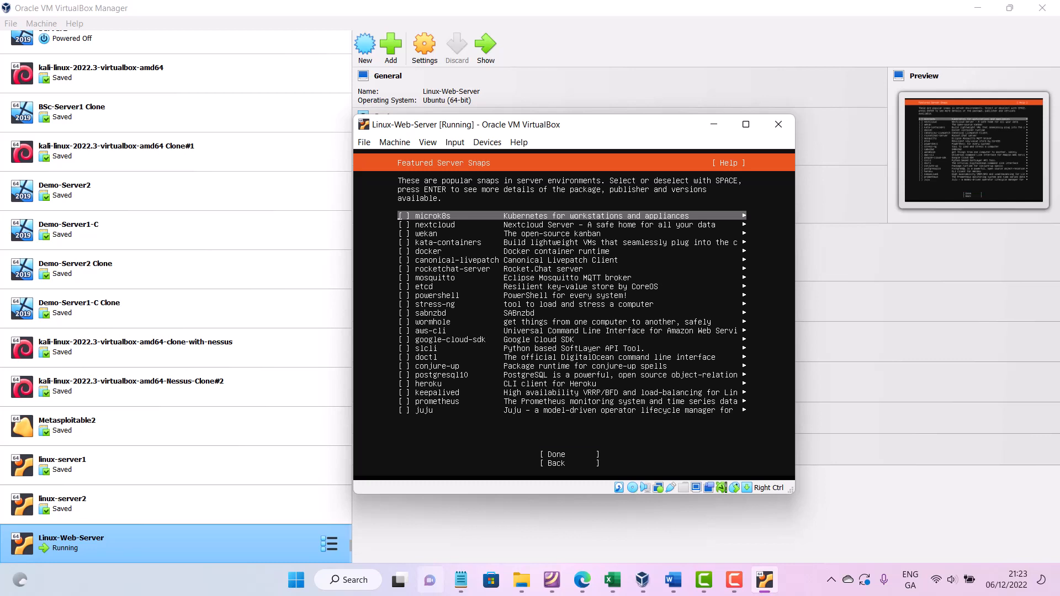
key("Tab")
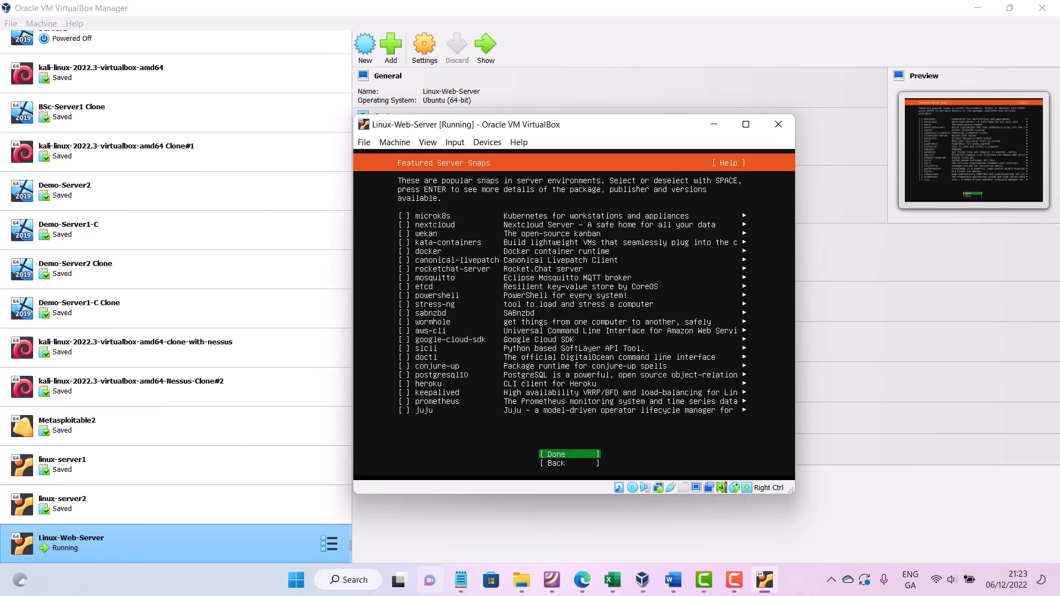
key("Return")
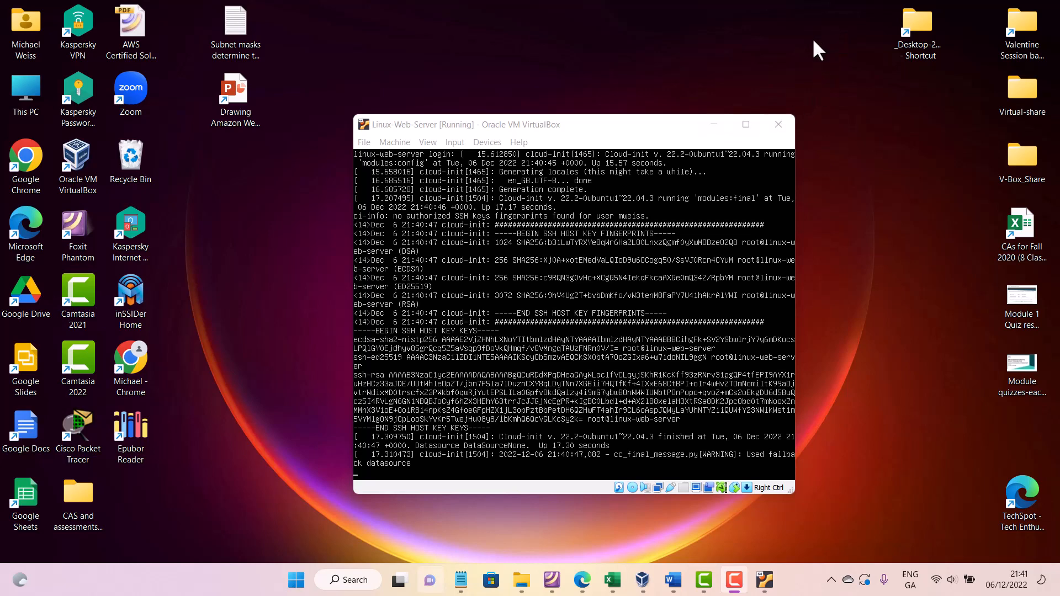
- Switch to Word and review the Creating an Ubuntu Server v22.04 VM Instance document's remaining instructions
left_click(678, 588)
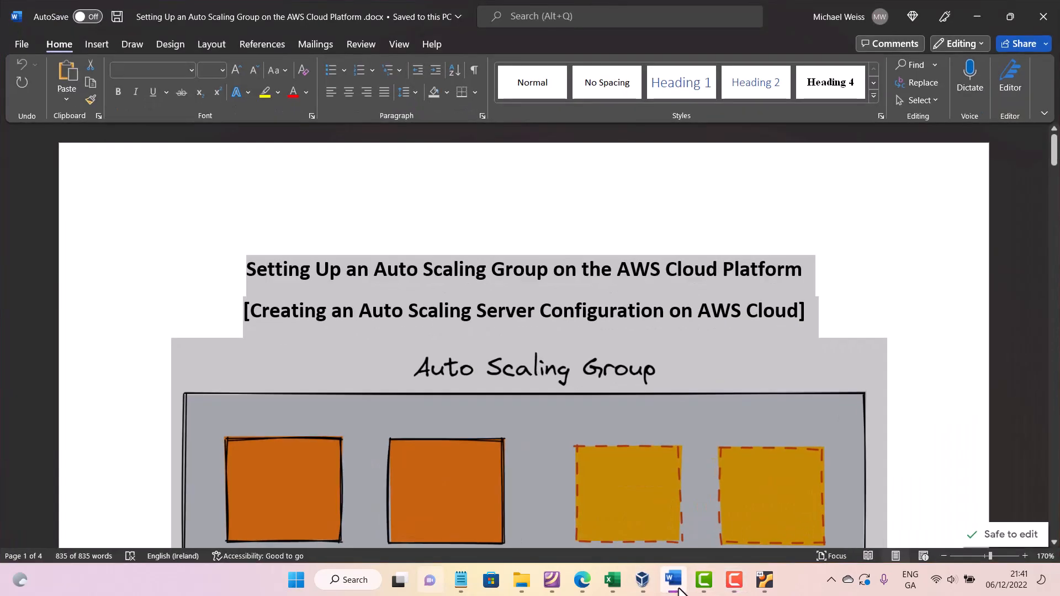
left_click(678, 589)
left_click(677, 588)
left_click(24, 44)
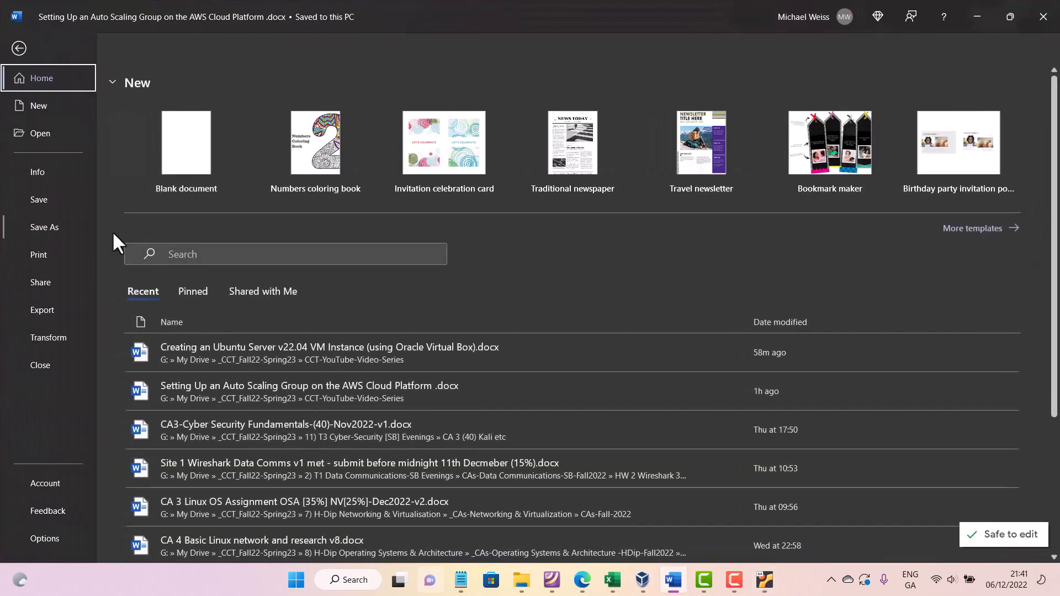
scroll(466, 410, "down", 12)
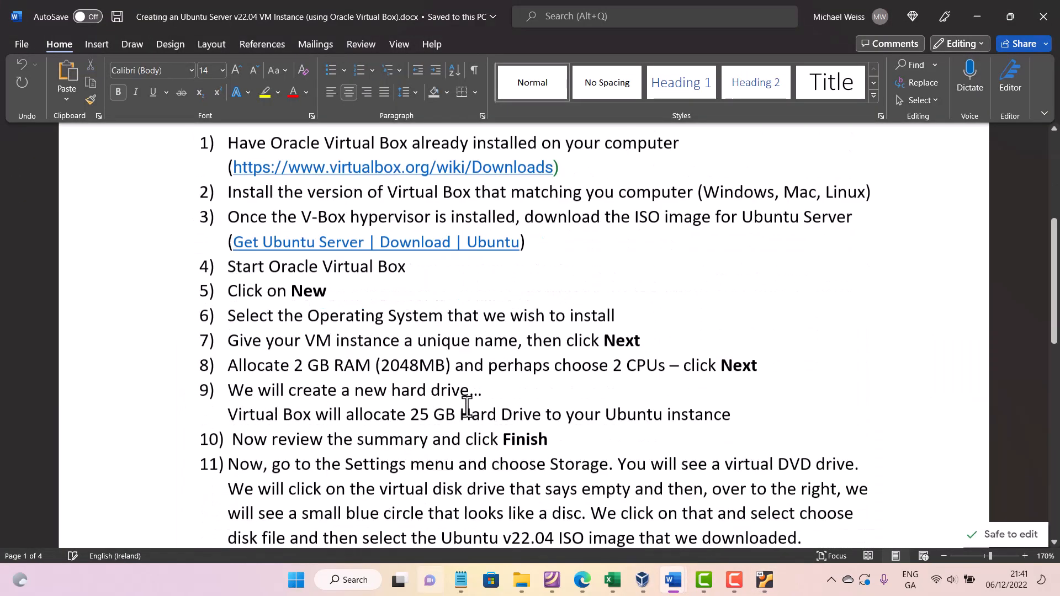
scroll(472, 434, "up", 2)
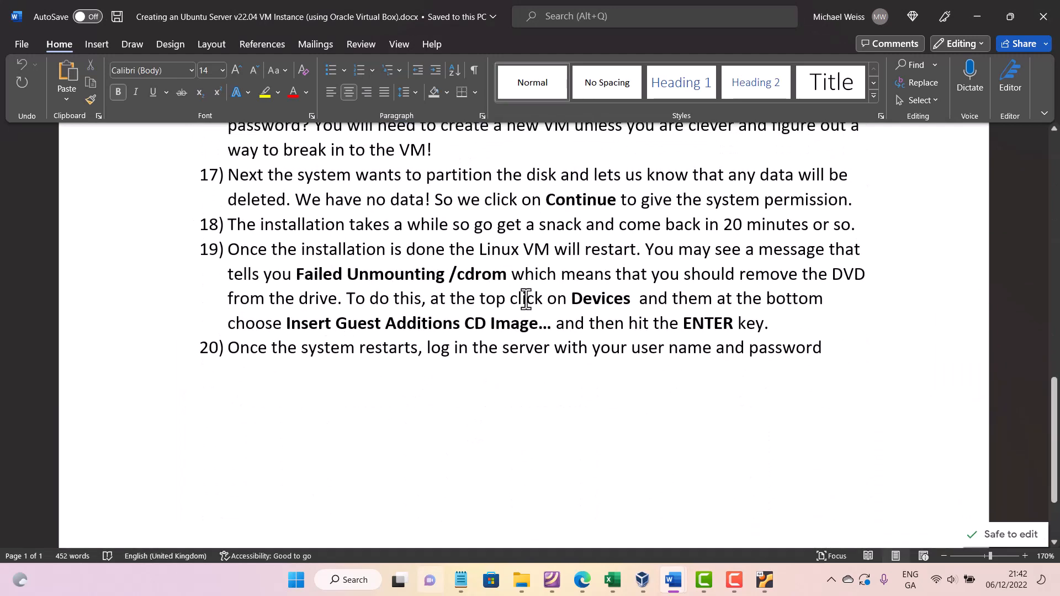
- Return to the VM window and insert the Guest Additions CD image
left_click(762, 585)
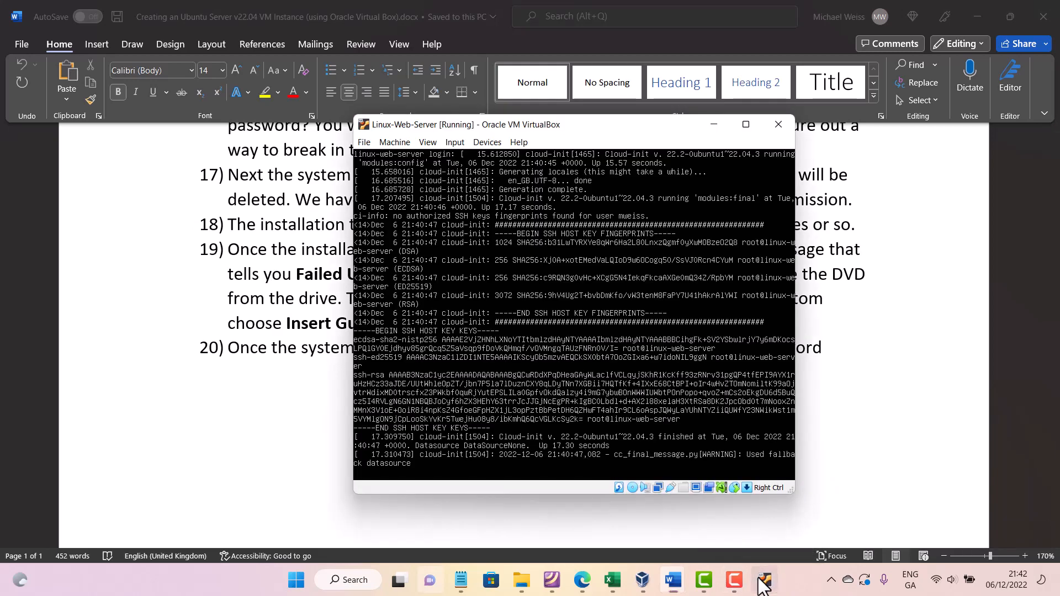
left_click(481, 139)
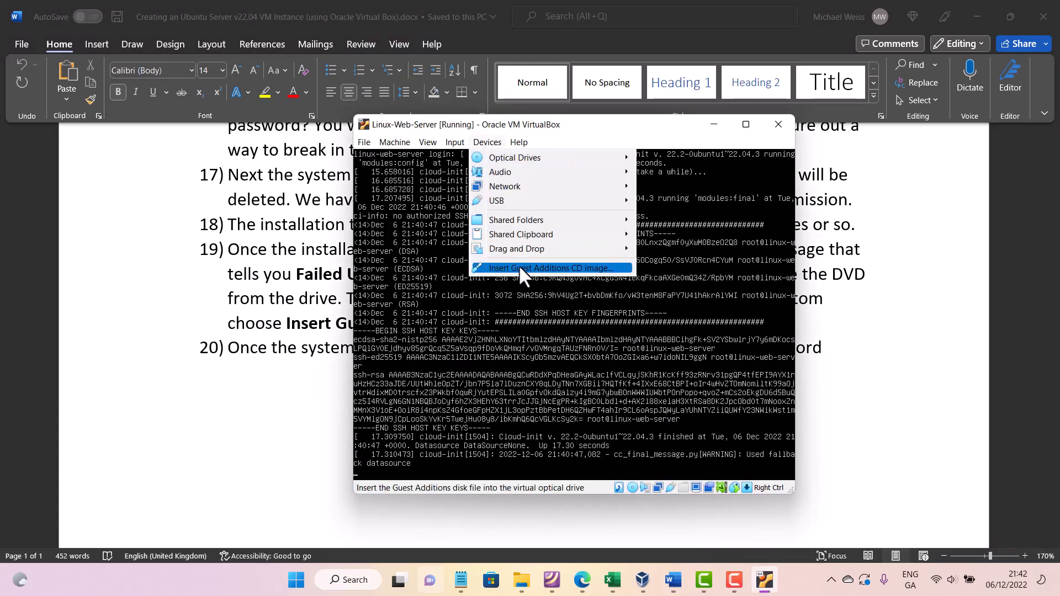
left_click(541, 267)
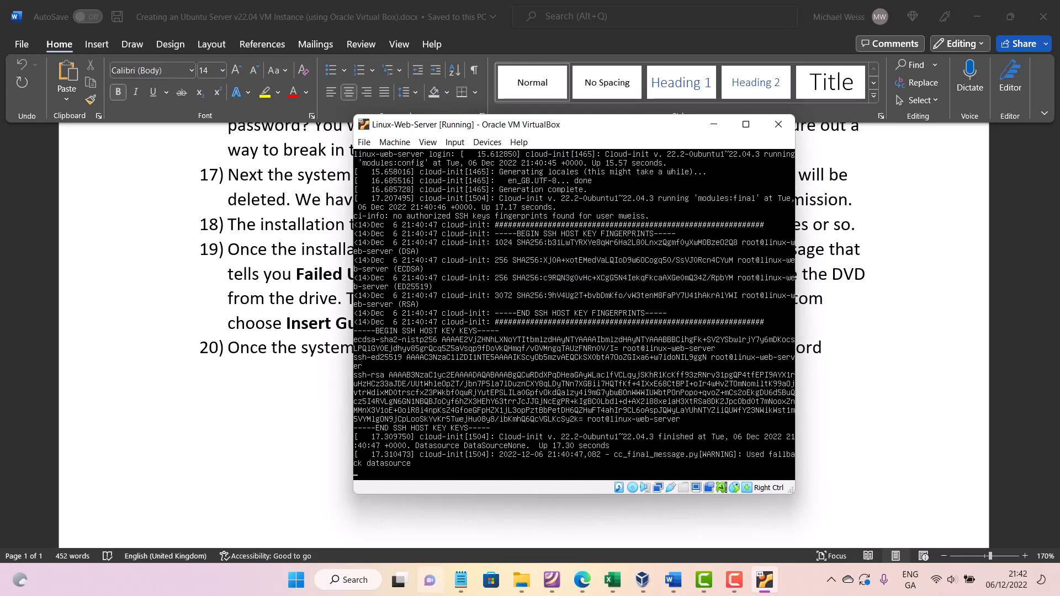
- Log in to linux-web-server with the account username and password
key("Return")
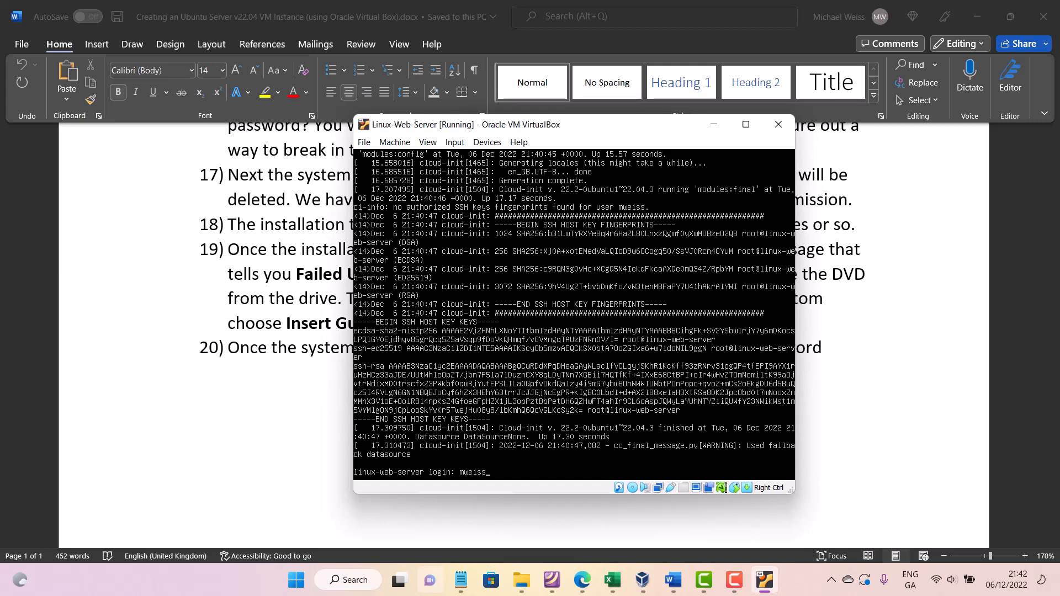
key("Return")
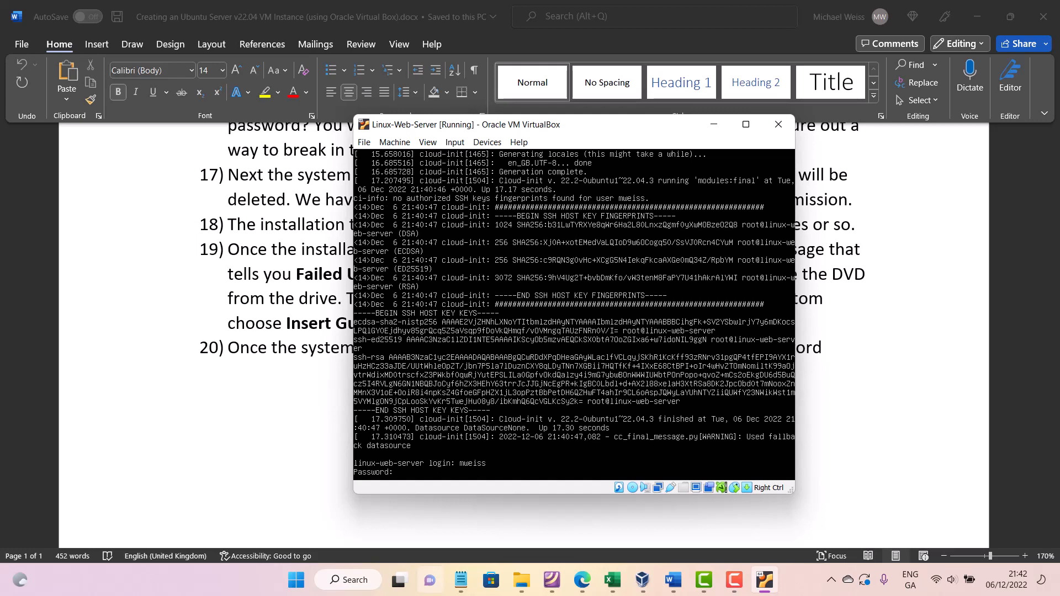
key("Return")
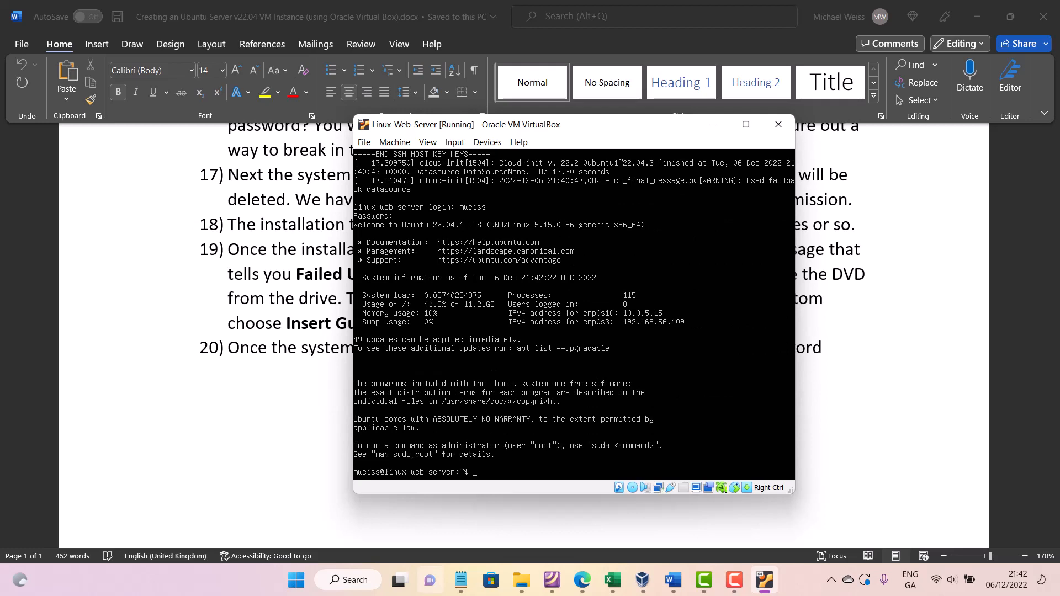